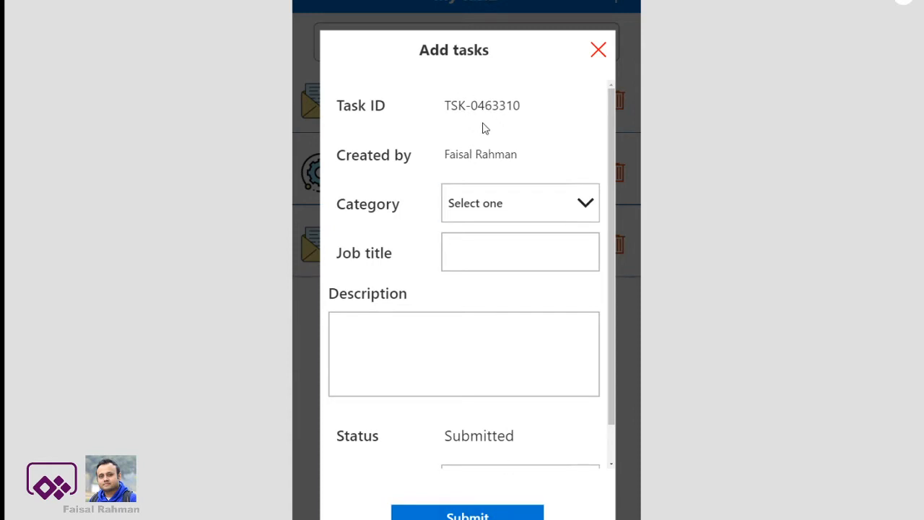
Check the Job title field of the Add tasks form in the app preview and exit the preview.
{"action": "left_click", "coordinate": [474, 247]}
{"action": "left_click", "coordinate": [472, 263]}
{"action": "left_click", "coordinate": [904, 3]}
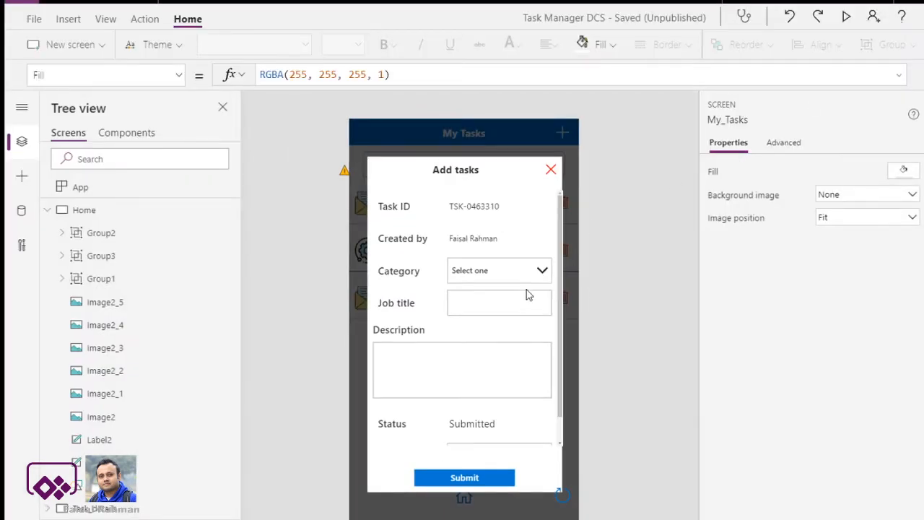
Rename the text input inside the Job title card of the Add tasks form to TitleCard.
{"action": "left_click", "coordinate": [461, 314]}
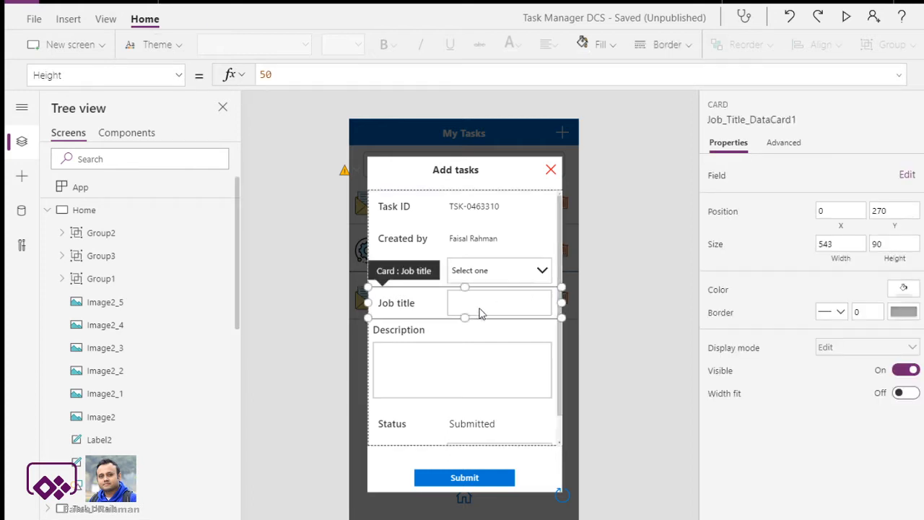
{"action": "left_click", "coordinate": [477, 310]}
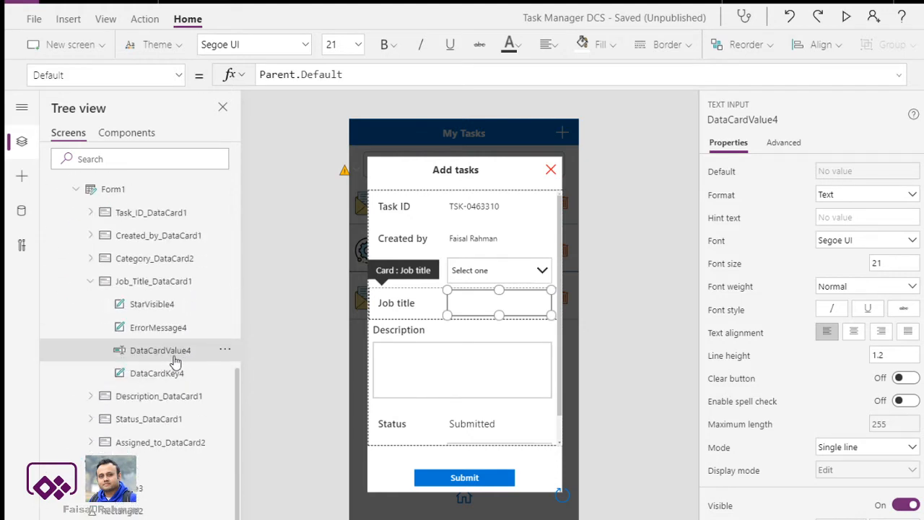
{"action": "left_click", "coordinate": [226, 351]}
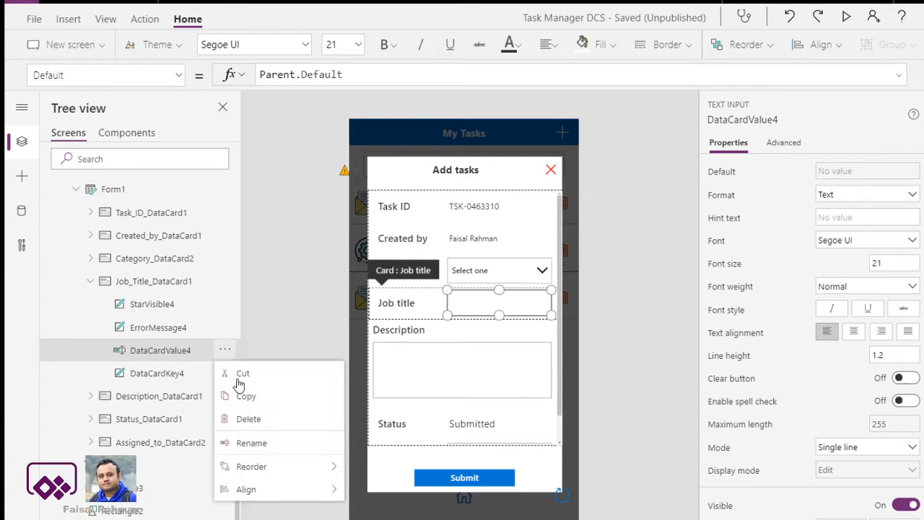
{"action": "left_click", "coordinate": [250, 442]}
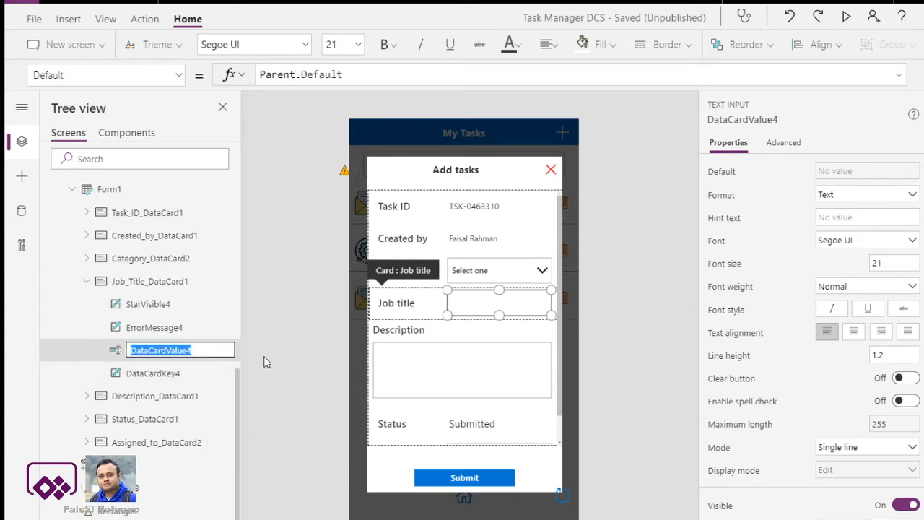
{"action": "type", "text": "Title_Data"}
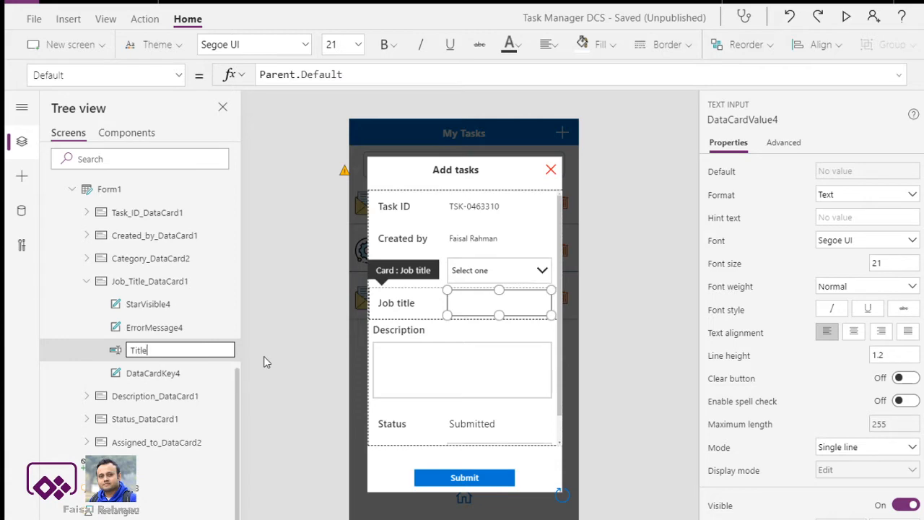
{"action": "type", "text": "Card"}
{"action": "key", "text": "Escape"}
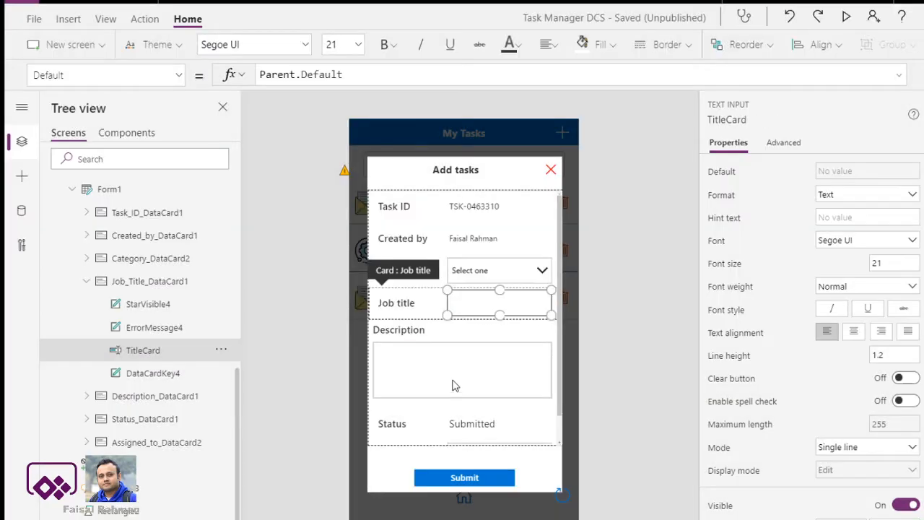
Rename the text input inside the Description card of the Add tasks form to DescriptionCard.
{"action": "left_click", "coordinate": [454, 382]}
{"action": "left_click", "coordinate": [452, 379]}
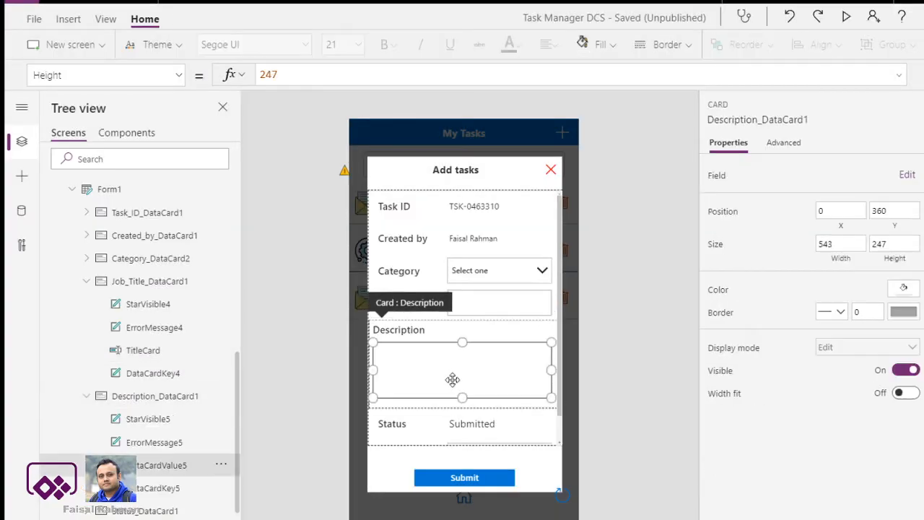
{"action": "left_click", "coordinate": [221, 466]}
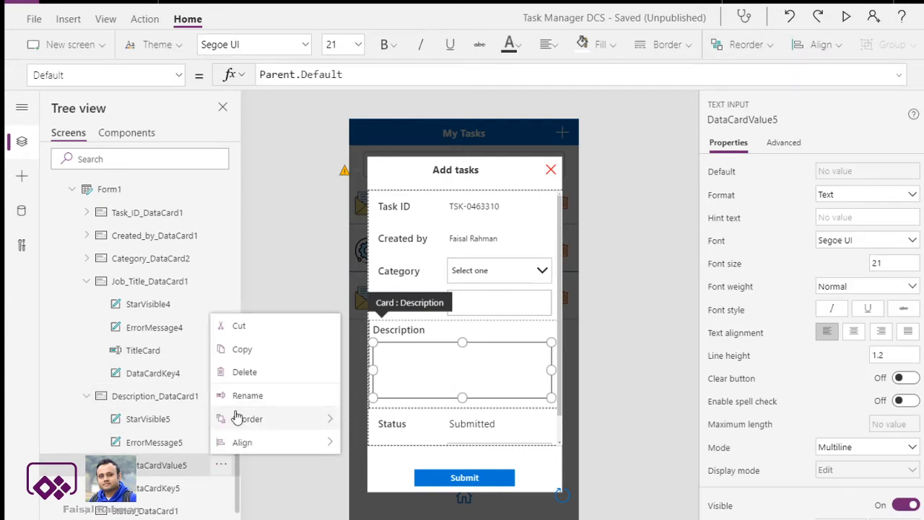
{"action": "left_click", "coordinate": [246, 396]}
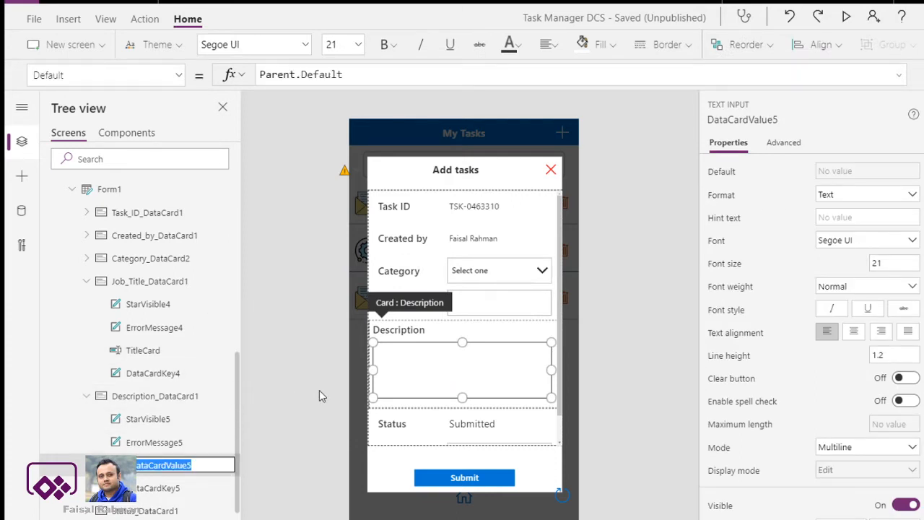
{"action": "type", "text": "Desc"}
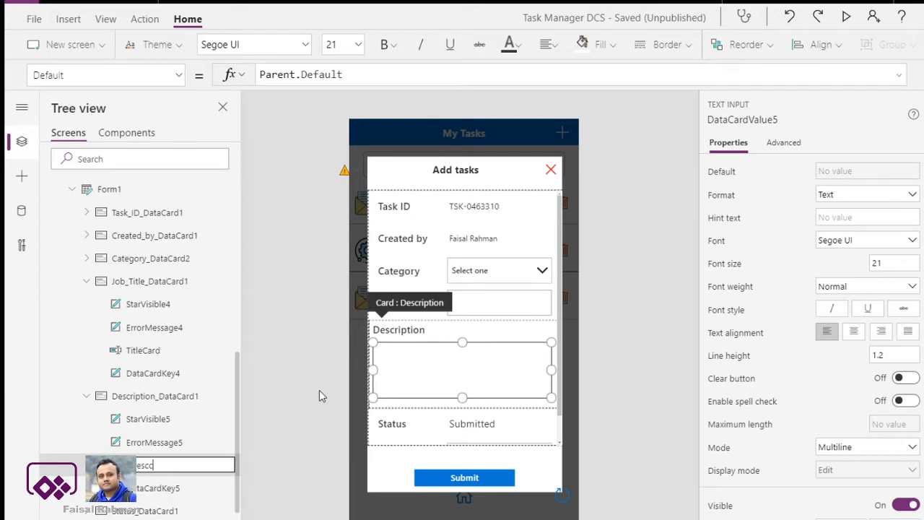
{"action": "type", "text": "ription_Data"}
{"action": "type", "text": "Card"}
{"action": "key", "text": "Escape"}
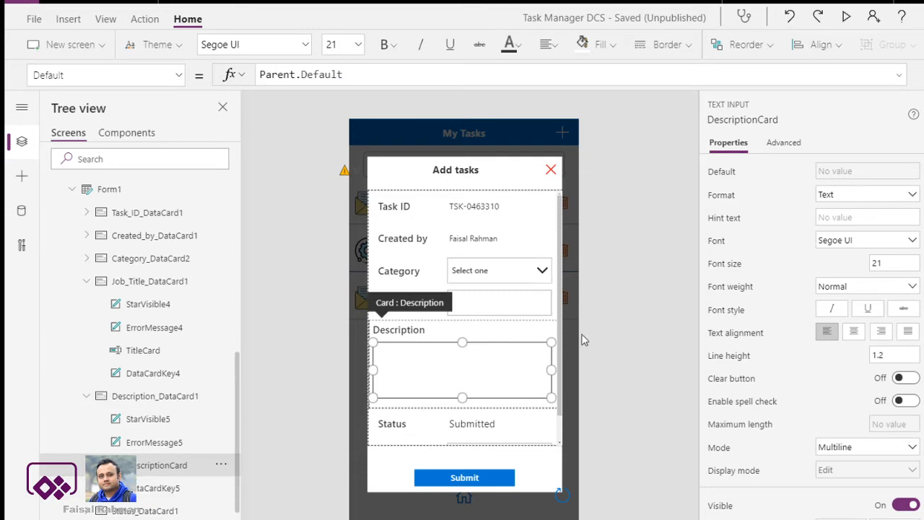
{"action": "left_click", "coordinate": [609, 365]}
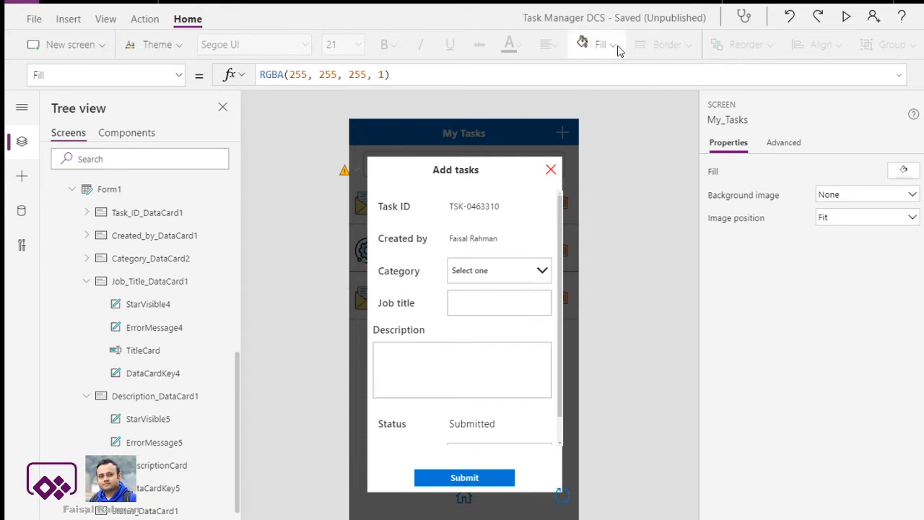
{"action": "left_click", "coordinate": [69, 17]}
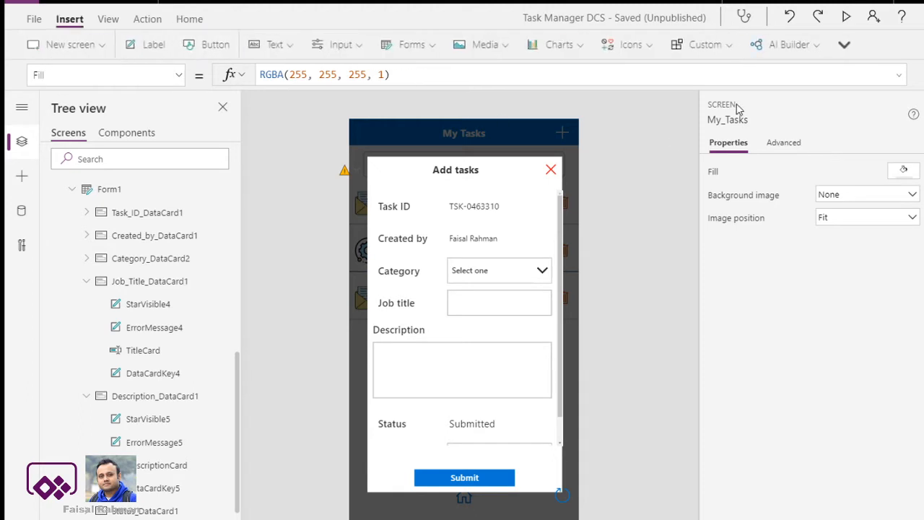
{"action": "left_click", "coordinate": [698, 46]}
{"action": "left_click", "coordinate": [633, 46]}
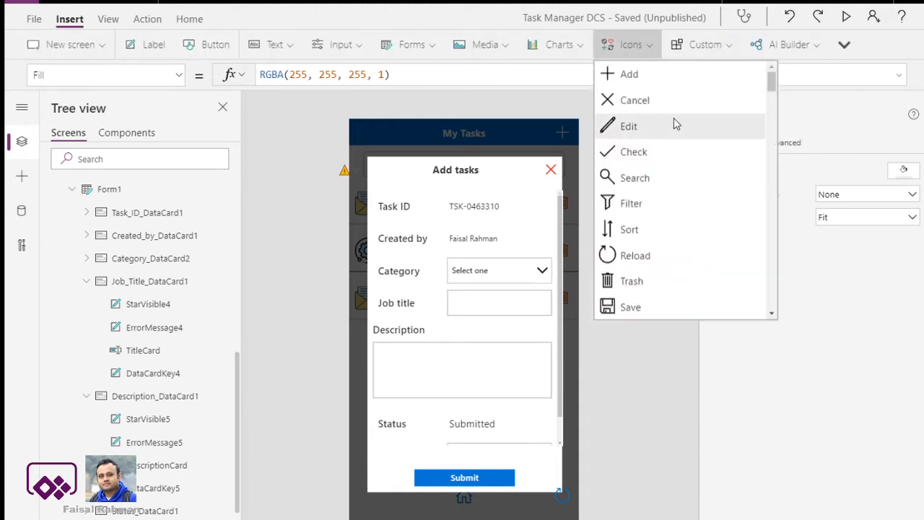
{"action": "left_click", "coordinate": [297, 132]}
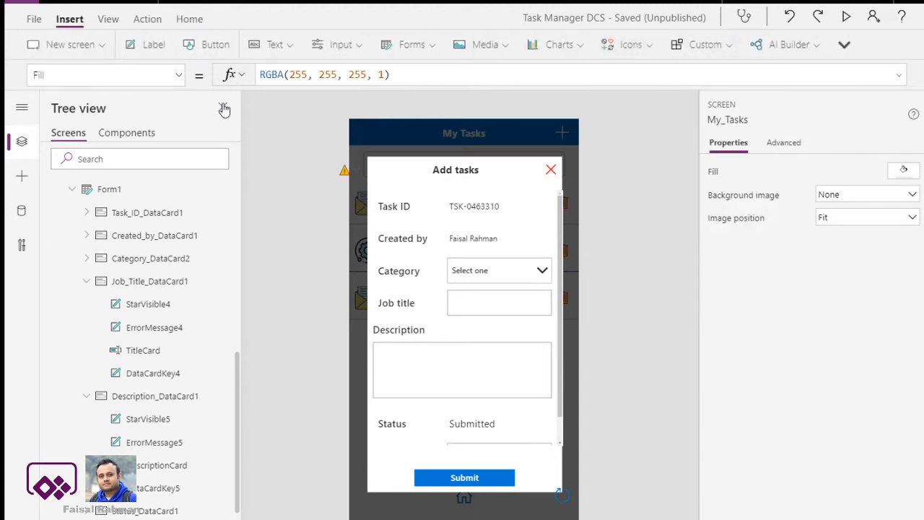
{"action": "left_click", "coordinate": [151, 45]}
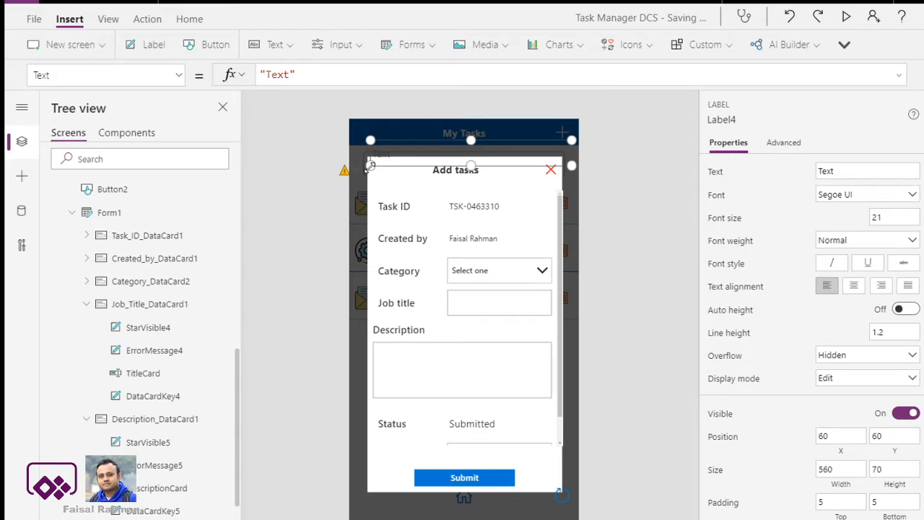
{"action": "left_click_drag", "start_coordinate": [369, 165], "coordinate": [414, 177]}
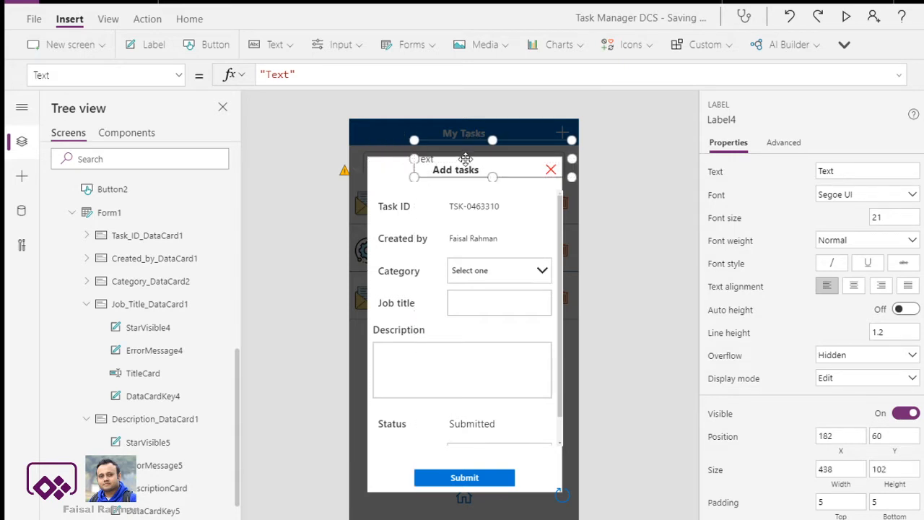
{"action": "left_click_drag", "start_coordinate": [466, 158], "coordinate": [452, 202]}
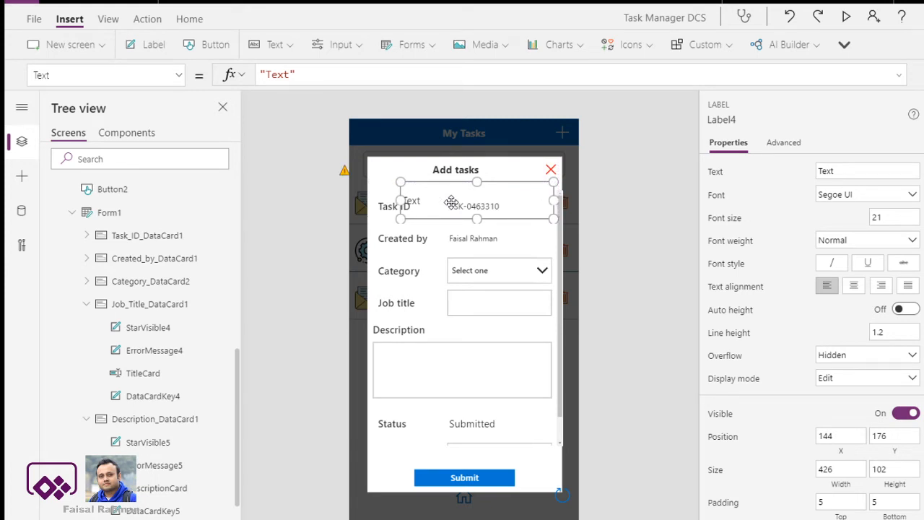
{"action": "key", "text": "Delete"}
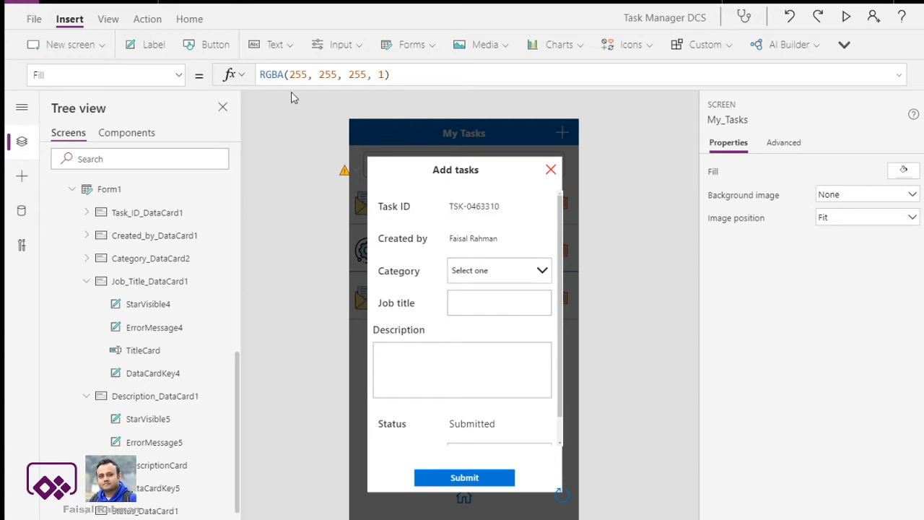
Duplicate the Add tasks title label and place the copy just below the original, at X 51, Y 162.
{"action": "left_click", "coordinate": [395, 210]}
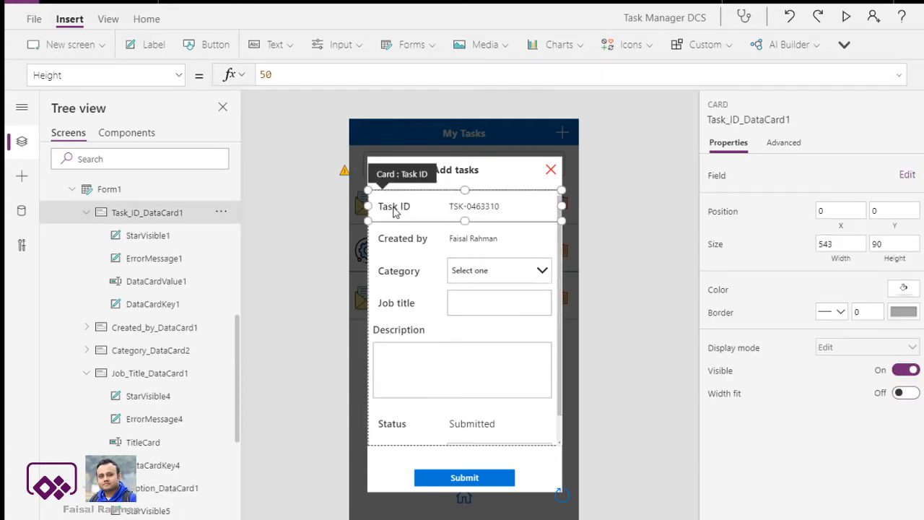
{"action": "left_click", "coordinate": [403, 206]}
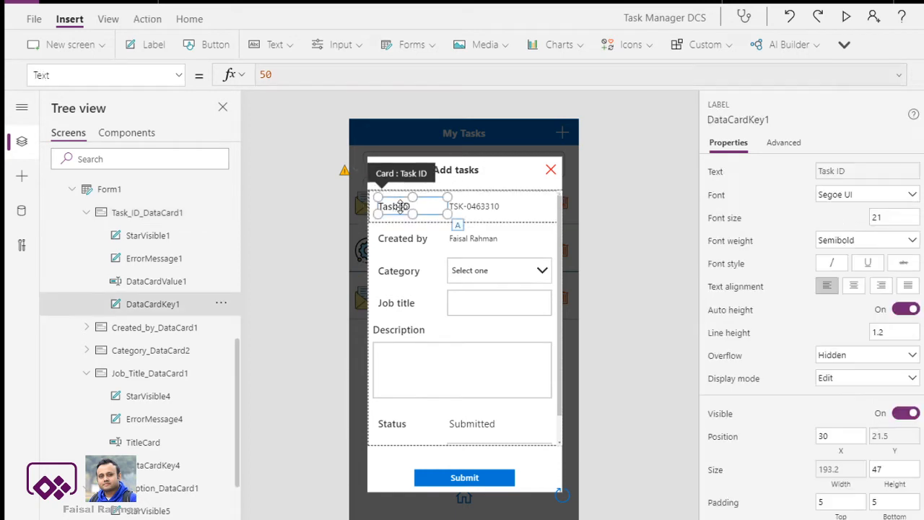
{"action": "left_click", "coordinate": [462, 175]}
{"action": "left_click", "coordinate": [461, 172]}
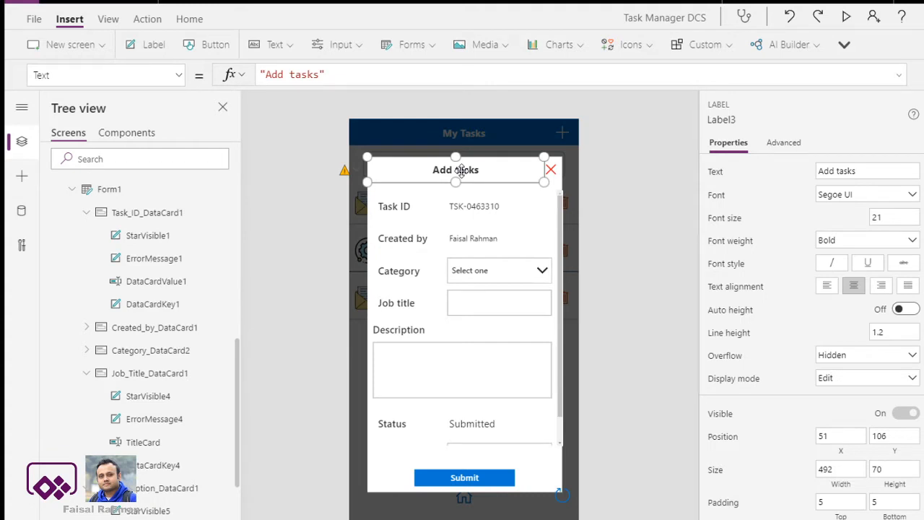
{"action": "key", "text": "ctrl+v"}
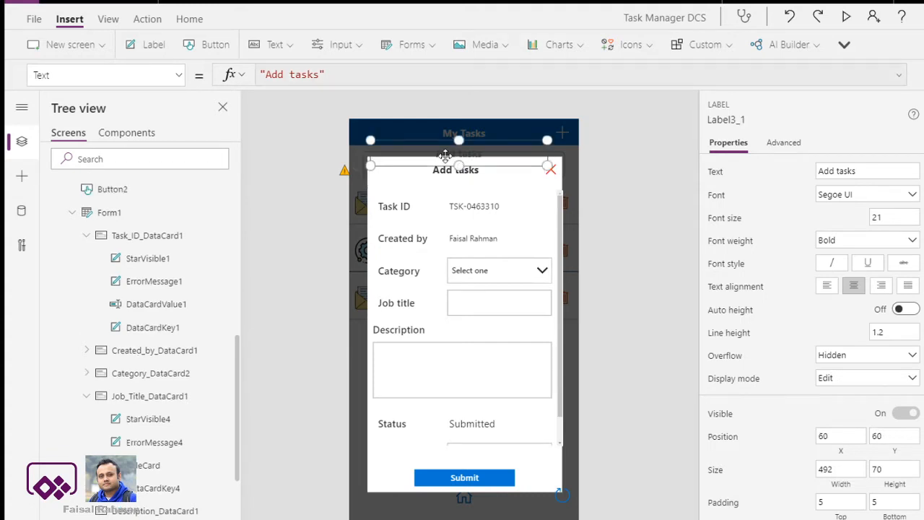
{"action": "left_click_drag", "start_coordinate": [443, 151], "coordinate": [441, 186]}
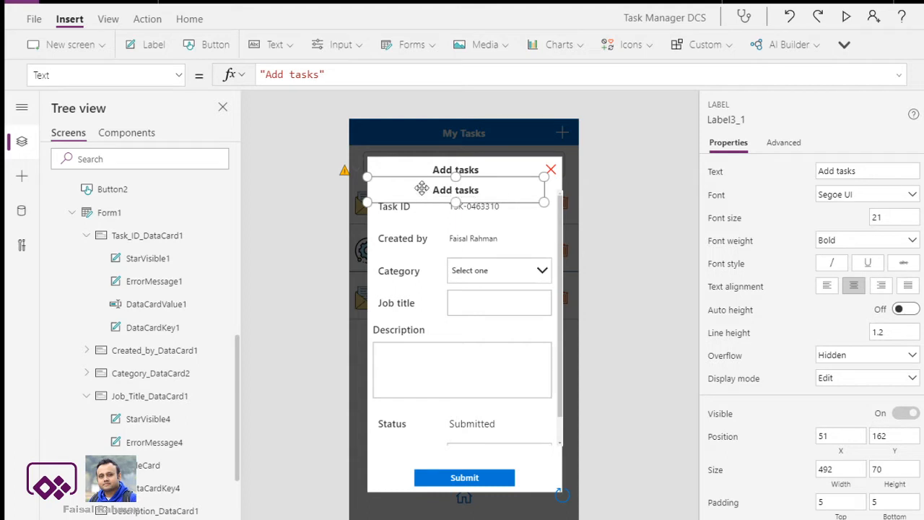
Examine the Visible property formula of the duplicated title label.
{"action": "left_click", "coordinate": [181, 75]}
{"action": "scroll", "coordinate": [134, 317], "scroll_direction": "down", "scroll_amount": 2}
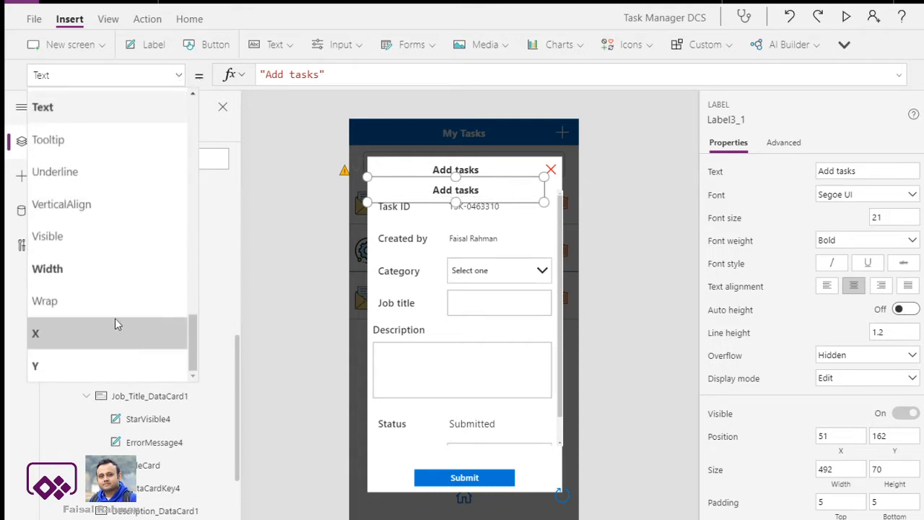
{"action": "left_click", "coordinate": [66, 236]}
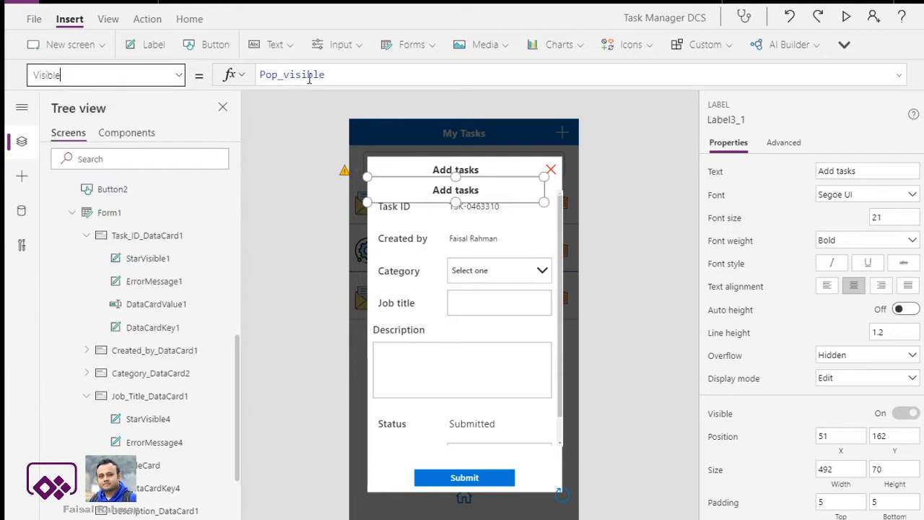
{"action": "left_click_drag", "start_coordinate": [326, 75], "coordinate": [262, 76]}
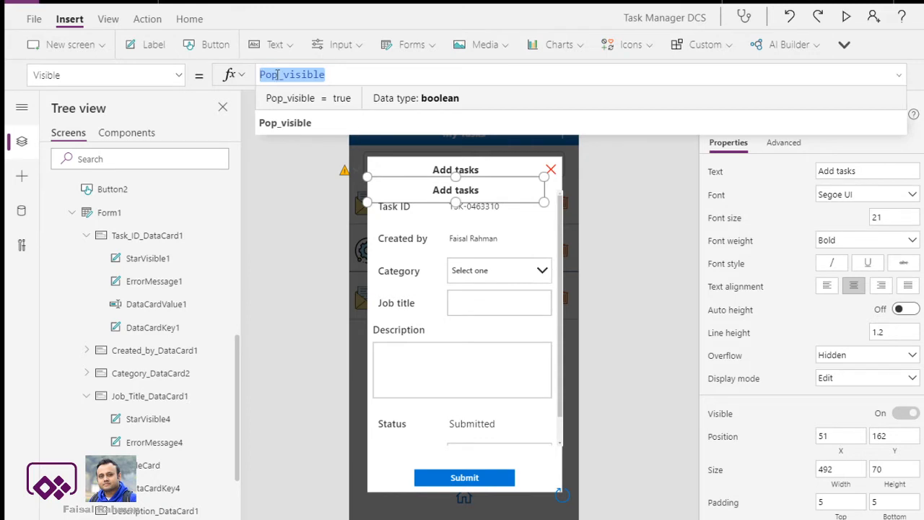
{"action": "left_click", "coordinate": [329, 76]}
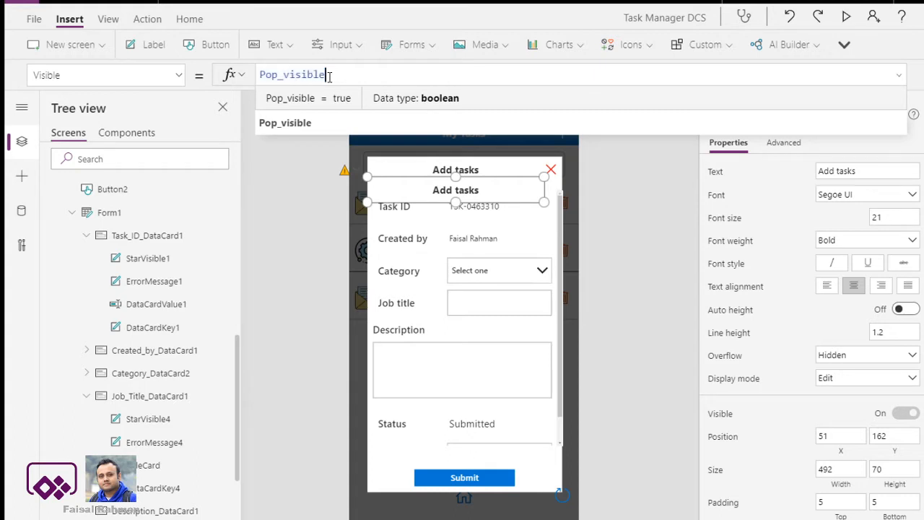
{"action": "left_click", "coordinate": [429, 174]}
{"action": "left_click", "coordinate": [429, 175]}
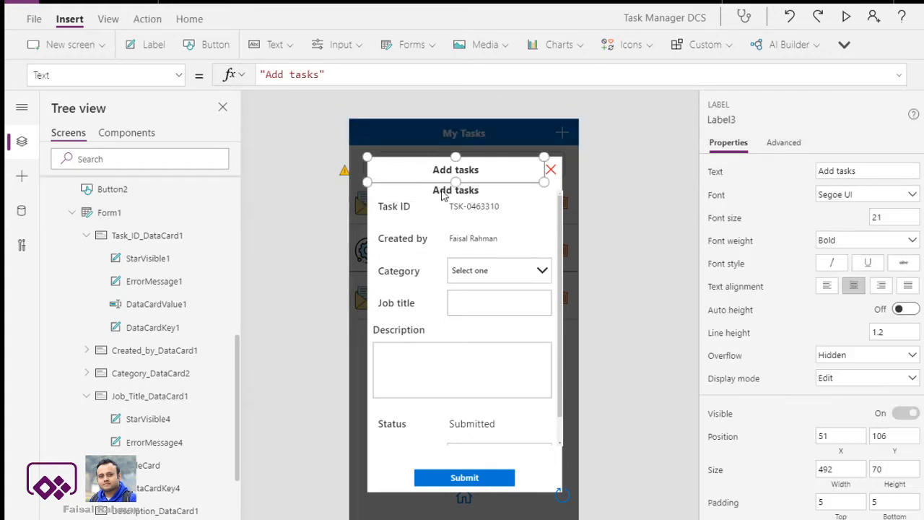
{"action": "key", "text": "ctrl+c"}
{"action": "key", "text": "ctrl+v"}
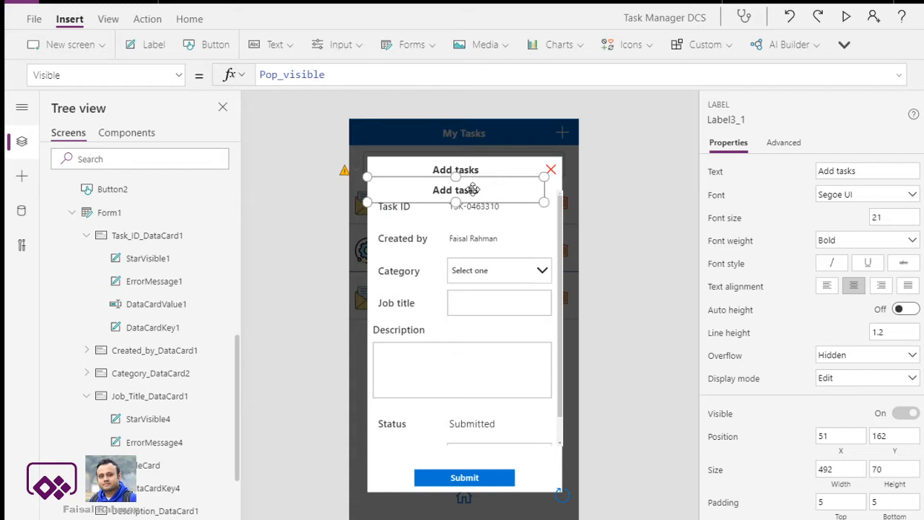
Replace the text of the duplicated title label with an asterisk (*).
{"action": "mouse_move", "coordinate": [473, 190]}
{"action": "left_mouse_down"}
{"action": "mouse_move", "coordinate": [473, 214]}
{"action": "mouse_move", "coordinate": [469, 182]}
{"action": "mouse_move", "coordinate": [474, 190]}
{"action": "left_mouse_up"}
{"action": "double_click", "coordinate": [450, 189]}
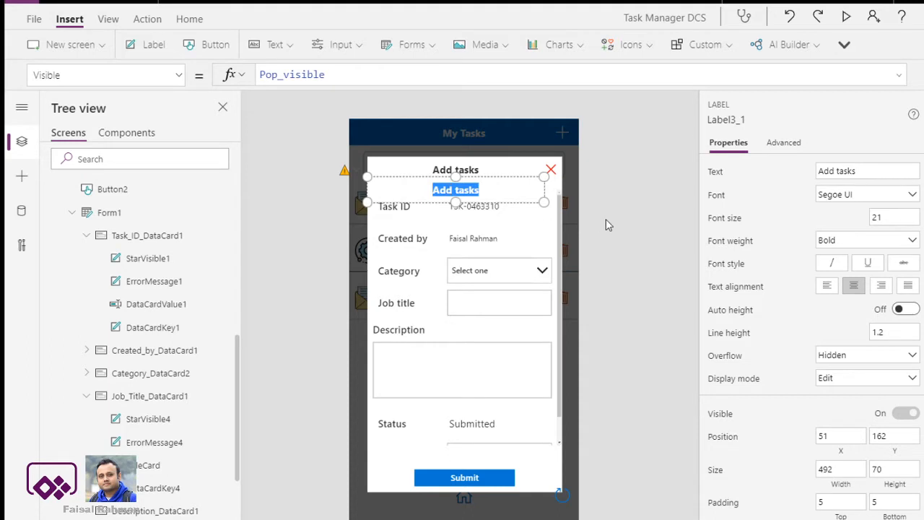
{"action": "key", "text": "BackSpace"}
{"action": "type", "text": "*"}
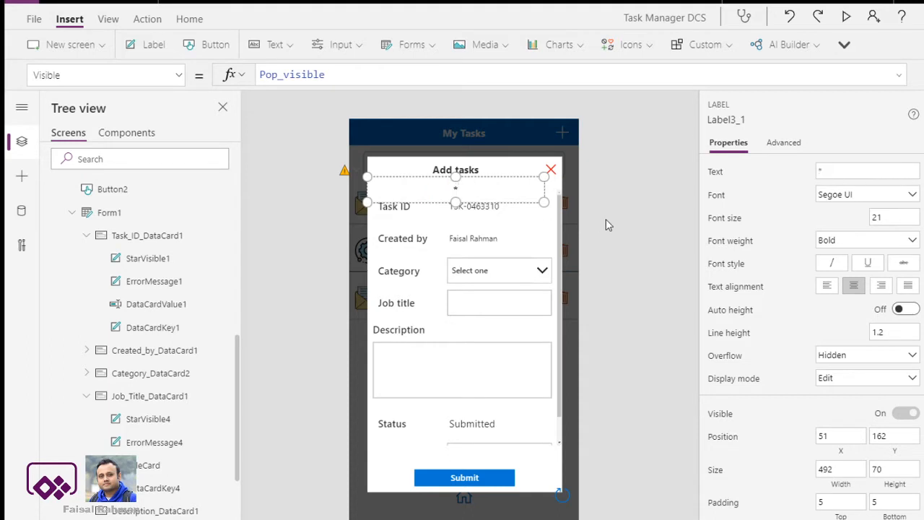
{"action": "left_click_drag", "start_coordinate": [468, 191], "coordinate": [450, 191]}
{"action": "scroll", "coordinate": [818, 381], "scroll_direction": "down", "scroll_amount": 3}
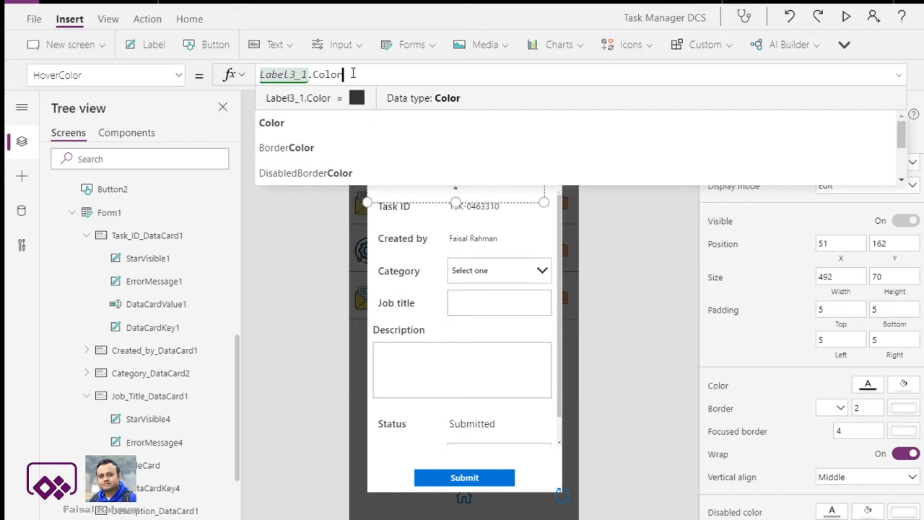
{"action": "left_click_drag", "start_coordinate": [353, 74], "coordinate": [256, 78]}
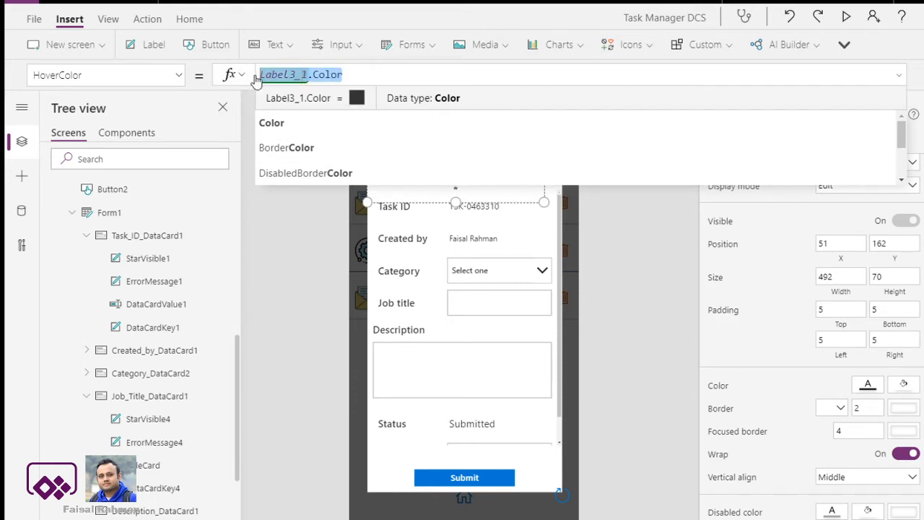
{"action": "type", "text": "RED"}
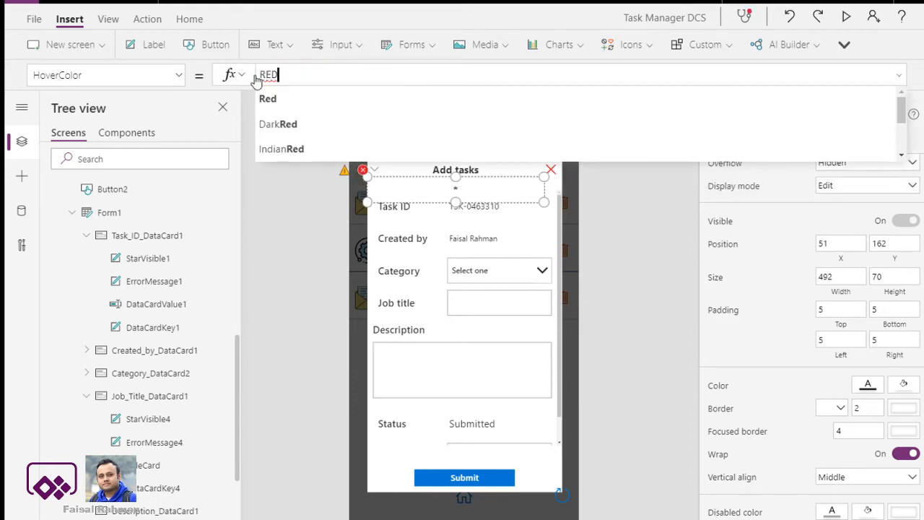
{"action": "key", "text": "BackSpace"}
{"action": "key", "text": "BackSpace"}
{"action": "key", "text": "BackSpace"}
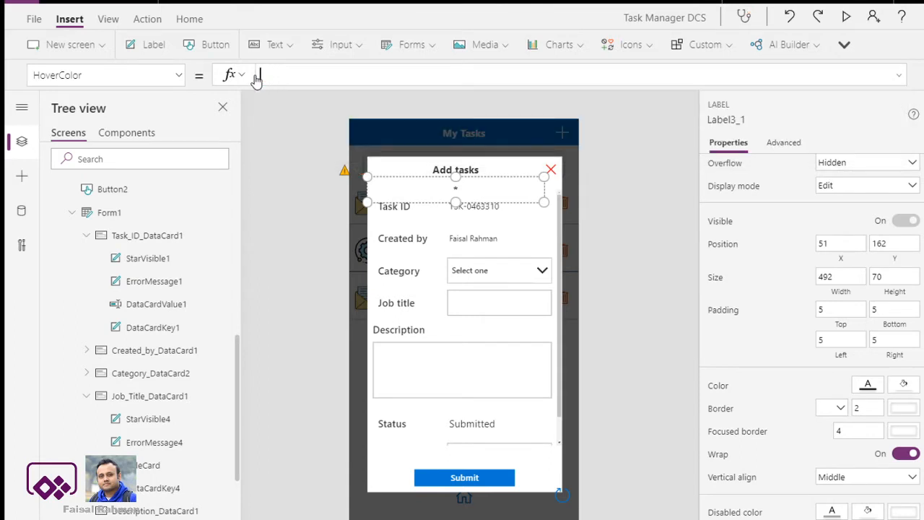
{"action": "type", "text": "red"}
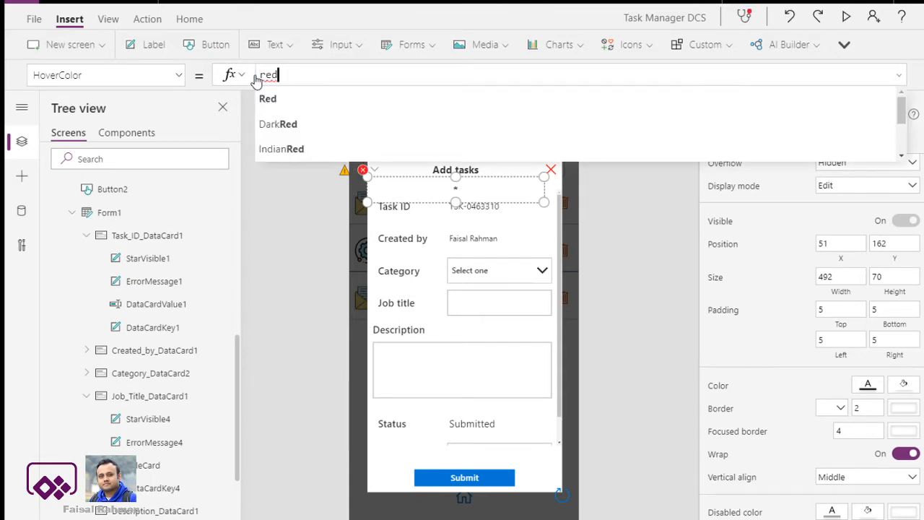
{"action": "key", "text": "ctrl+z"}
{"action": "key", "text": "ctrl+z"}
{"action": "key", "text": "ctrl+z"}
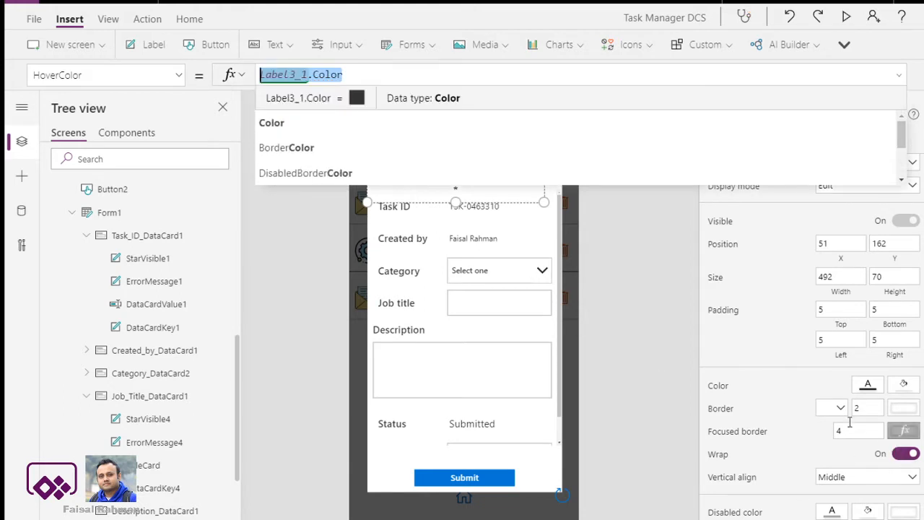
Set the asterisk label's text color to the bright red standard color.
{"action": "left_click", "coordinate": [873, 385]}
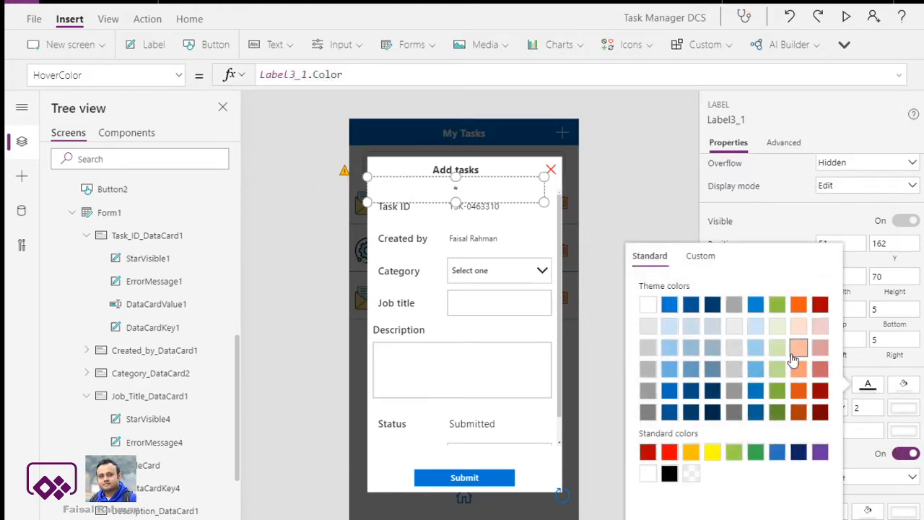
{"action": "left_click", "coordinate": [670, 453]}
Shrink the asterisk label to about 24 by 56 and place it just before the Job title caption, at about X 63, Y 477.
{"action": "left_click_drag", "start_coordinate": [368, 203], "coordinate": [536, 200]}
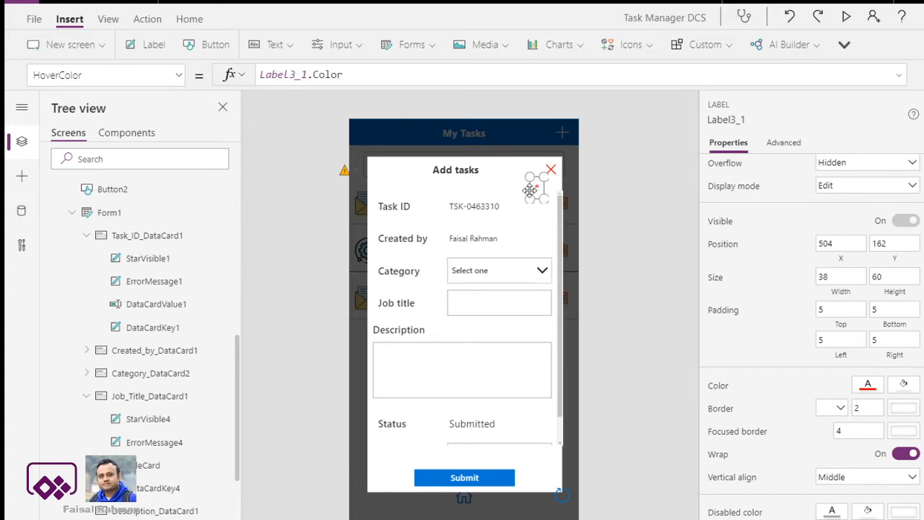
{"action": "left_click_drag", "start_coordinate": [529, 188], "coordinate": [377, 301]}
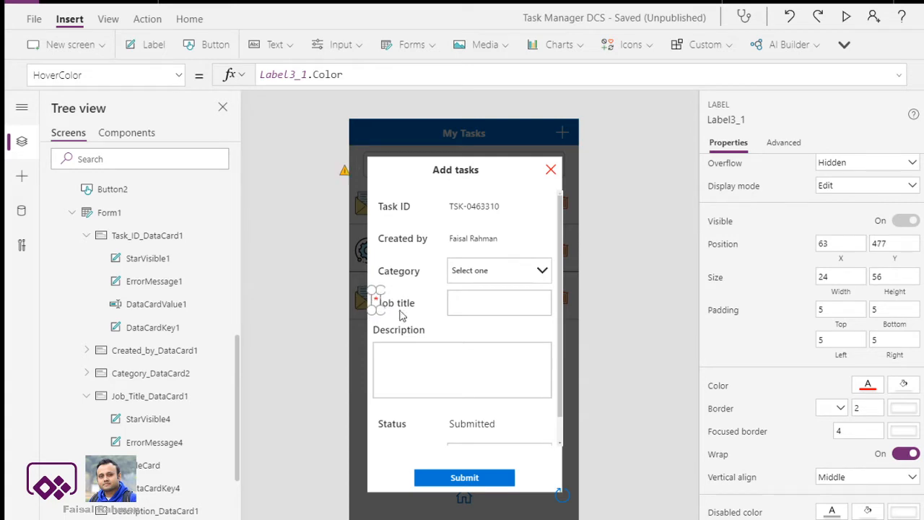
{"action": "left_click", "coordinate": [617, 310]}
Duplicate the red asterisk label and place the copy right after the Description caption, at about X 214, Y 565.
{"action": "left_click", "coordinate": [376, 303]}
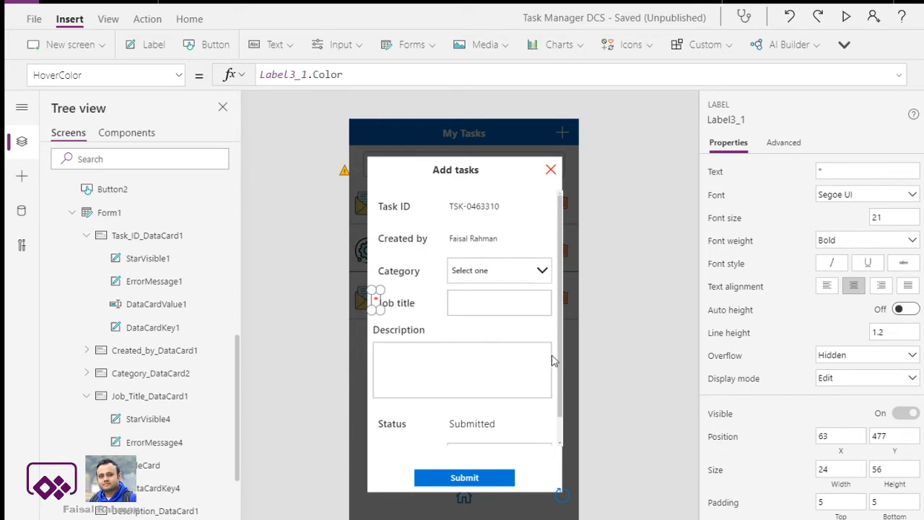
{"action": "key", "text": "ctrl+c"}
{"action": "key", "text": "ctrl+v"}
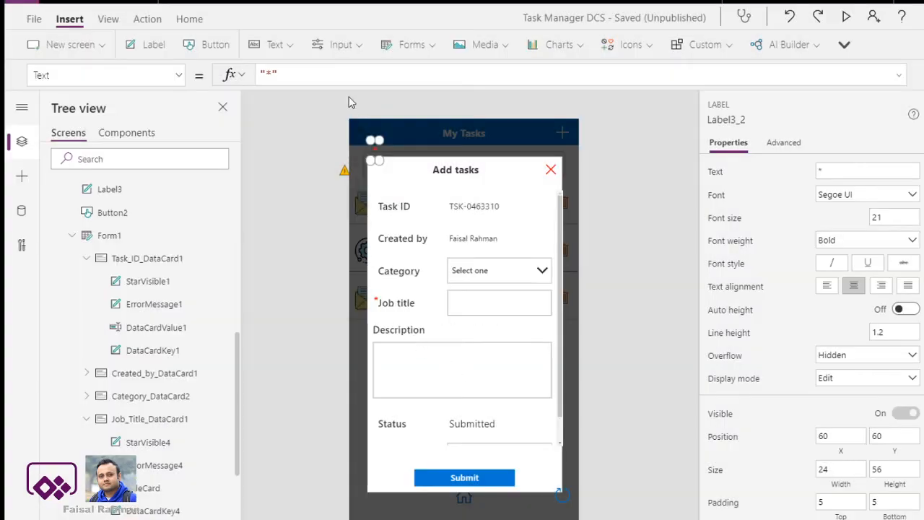
{"action": "left_click_drag", "start_coordinate": [376, 148], "coordinate": [431, 329]}
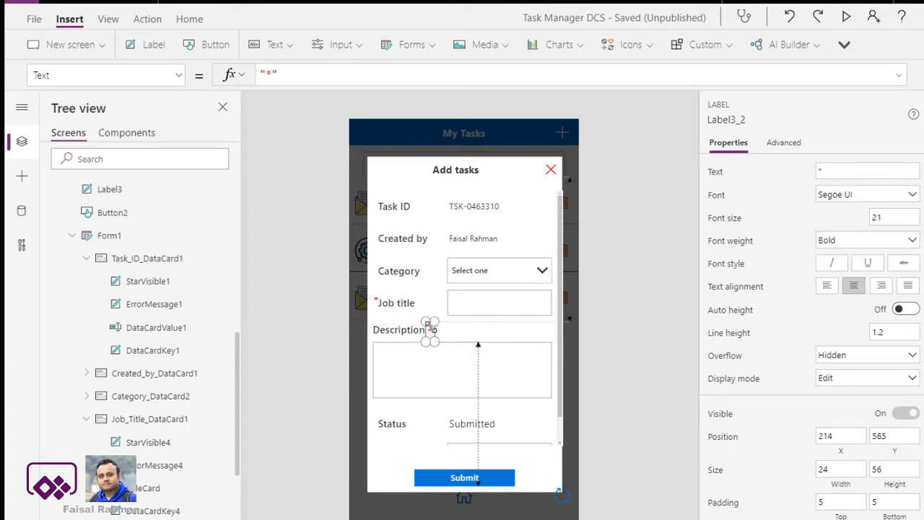
Move the original asterisk label to just after the Job title caption, at about X 190, Y 489.
{"action": "left_click_drag", "start_coordinate": [376, 301], "coordinate": [422, 302]}
{"action": "left_click", "coordinate": [603, 341]}
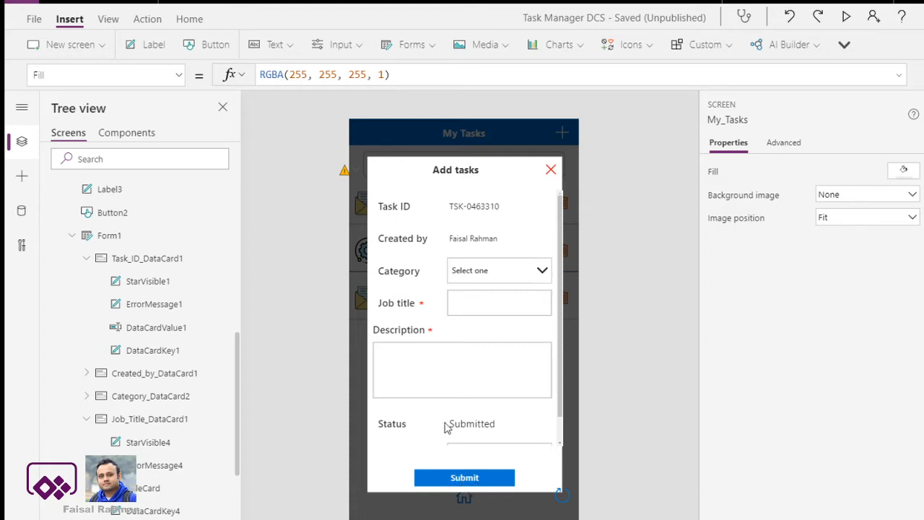
Clear the Visible property formula of the asterisk label beside Job title.
{"action": "left_click", "coordinate": [422, 304]}
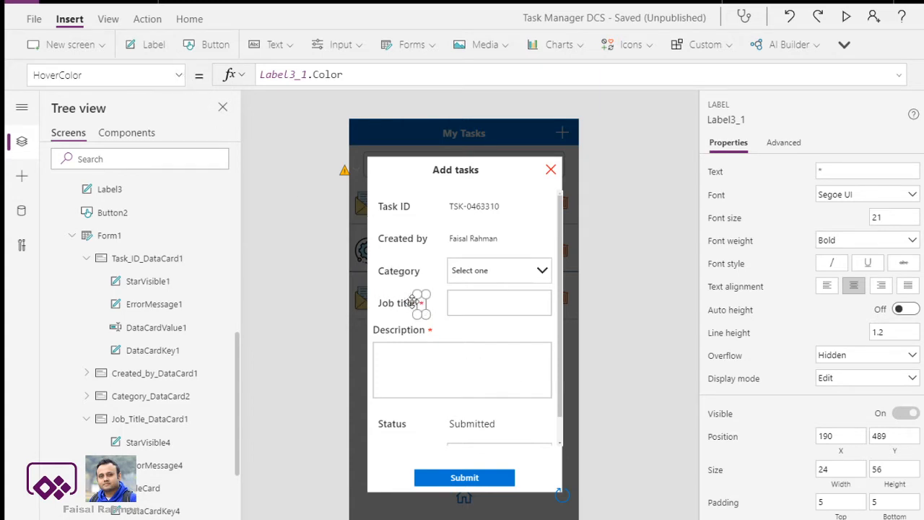
{"action": "left_click", "coordinate": [178, 77]}
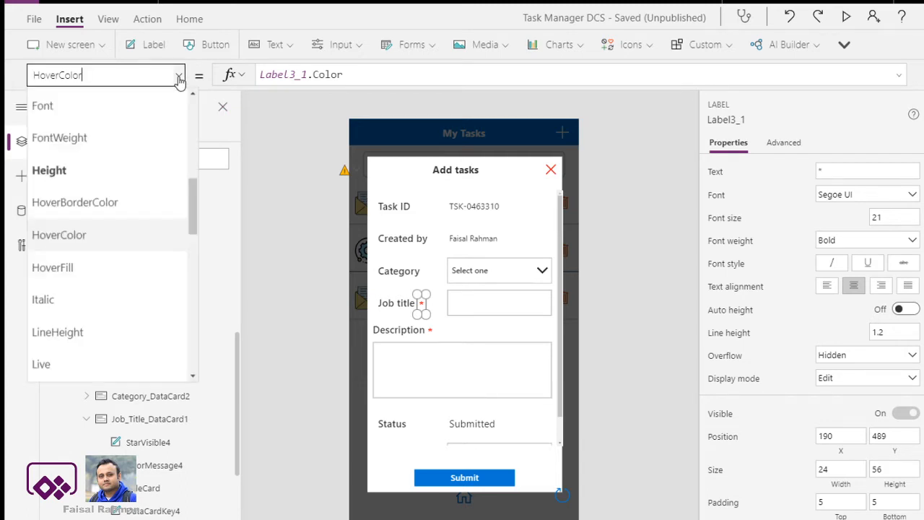
{"action": "left_click_drag", "start_coordinate": [191, 201], "coordinate": [197, 173]}
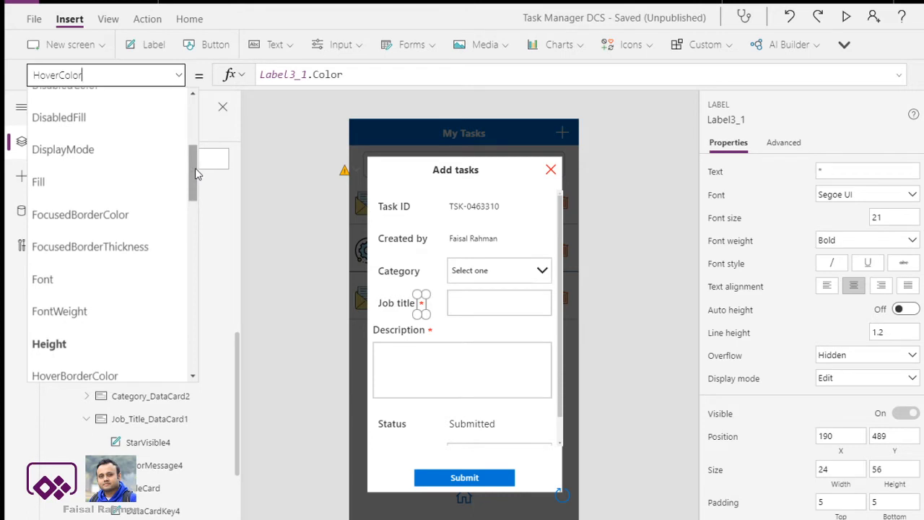
{"action": "left_click_drag", "start_coordinate": [196, 173], "coordinate": [196, 334]}
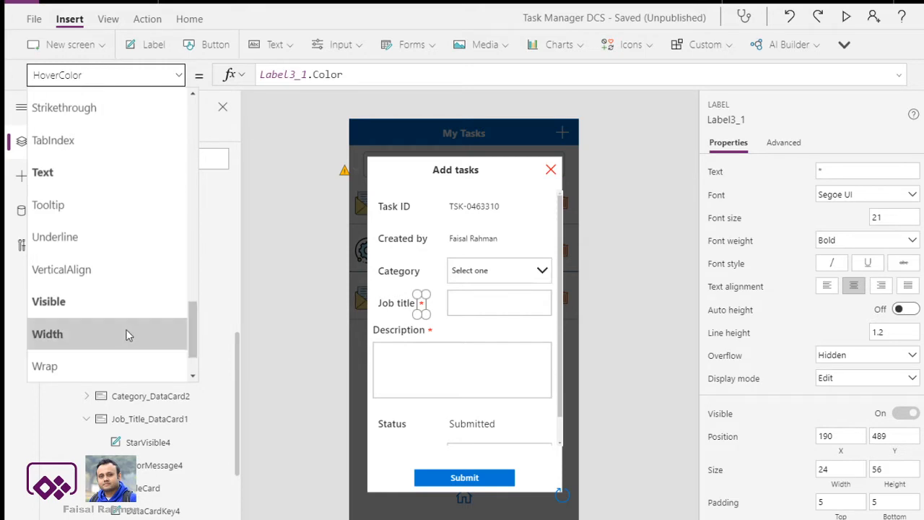
{"action": "left_click", "coordinate": [93, 304]}
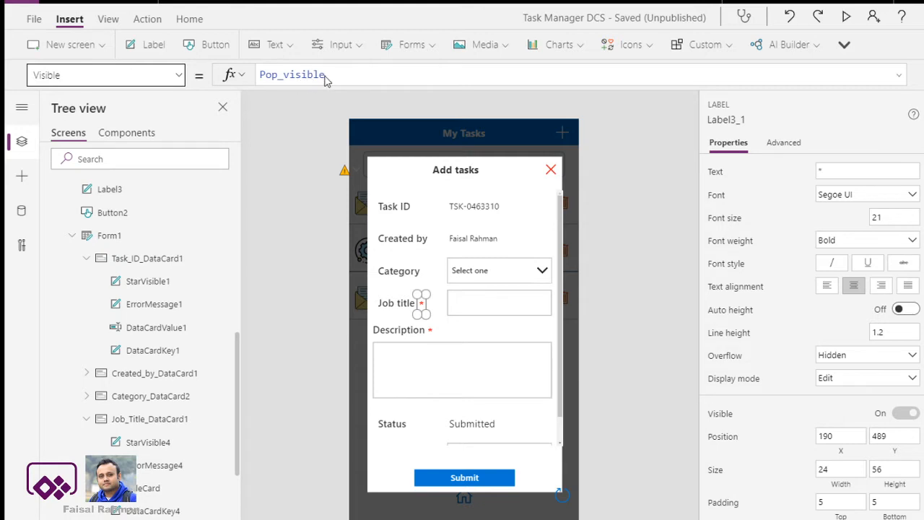
{"action": "left_click_drag", "start_coordinate": [326, 80], "coordinate": [259, 77]}
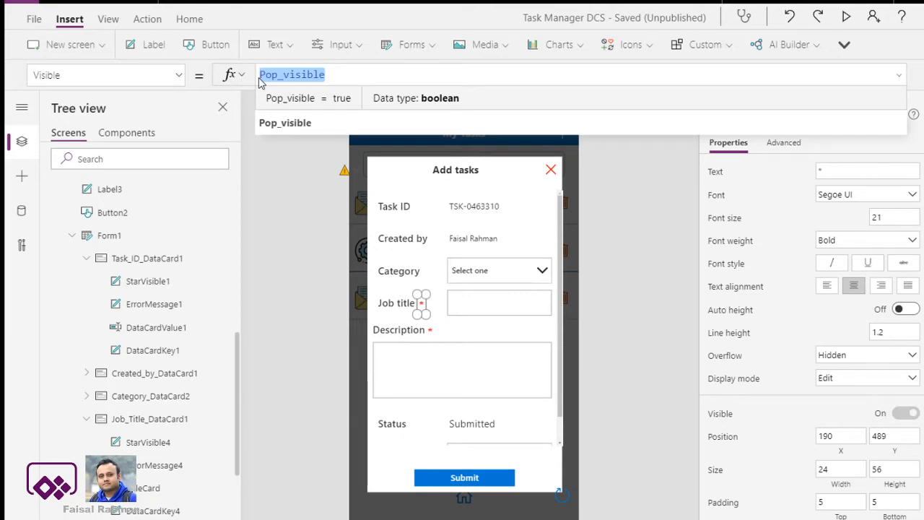
{"action": "key", "text": "BackSpace"}
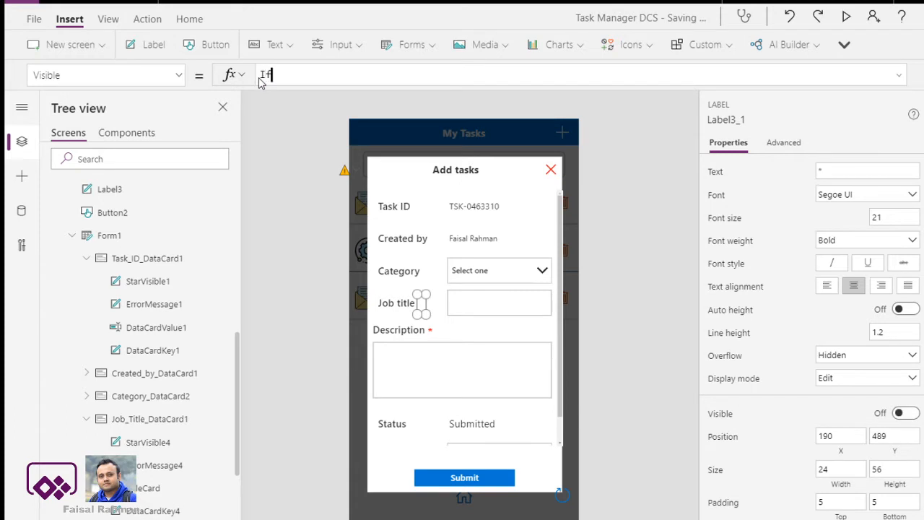
Enter If(TitleCard.Text = "",Pop_visible,false) as the Visible formula of the Job title asterisk.
{"action": "type", "text": "If"}
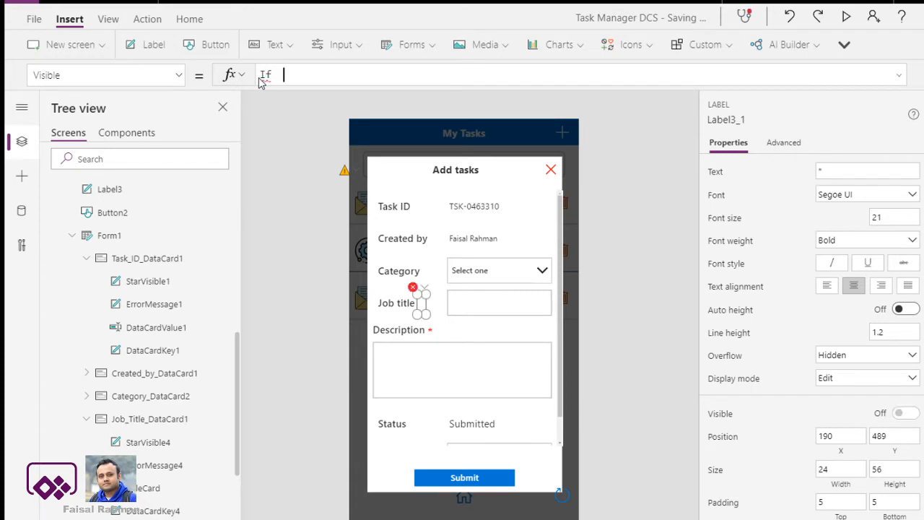
{"action": "key", "text": "BackSpace"}
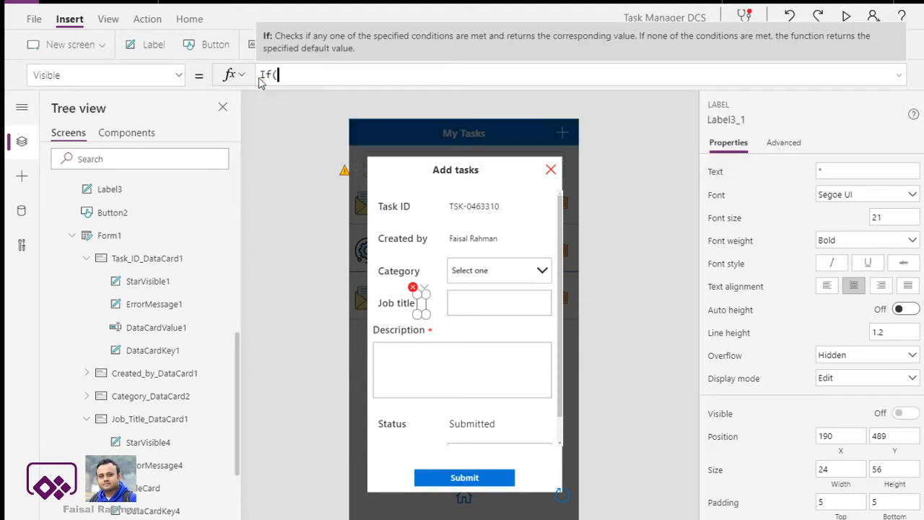
{"action": "type", "text": "("}
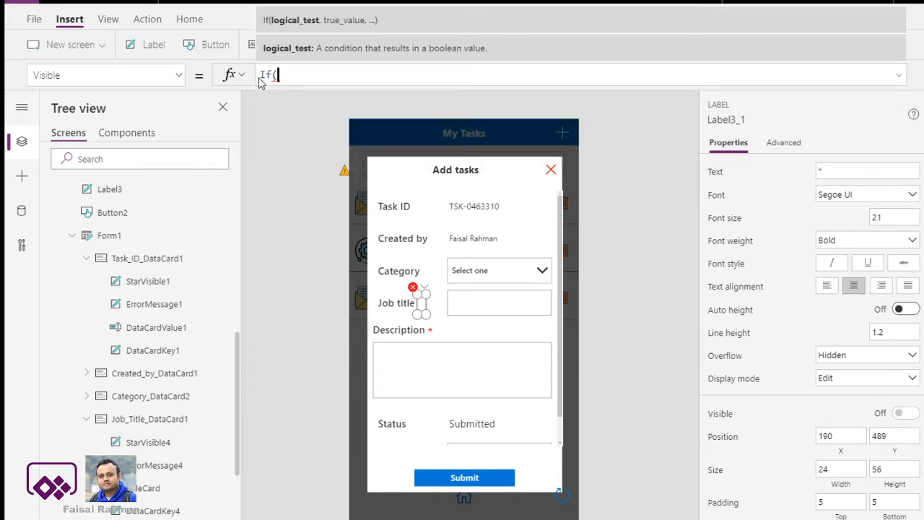
{"action": "type", "text": "Title"}
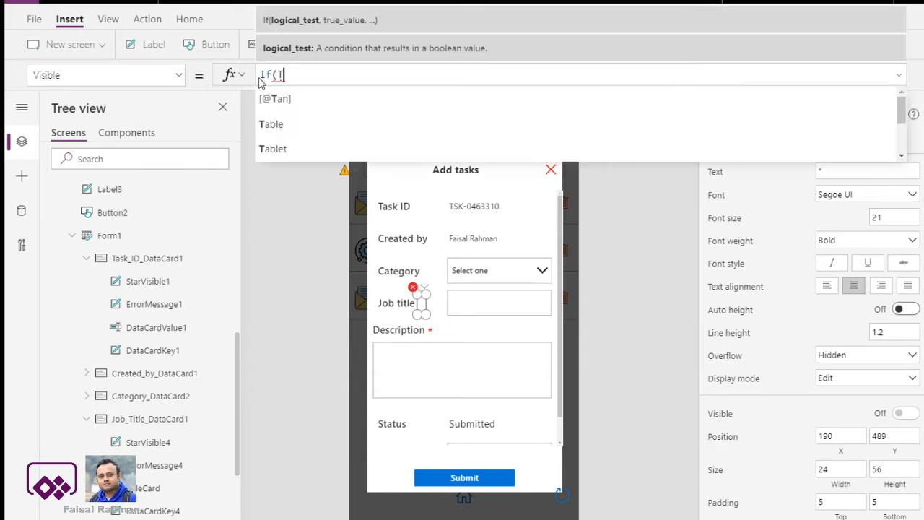
{"action": "key", "text": "Down"}
{"action": "key", "text": "Down"}
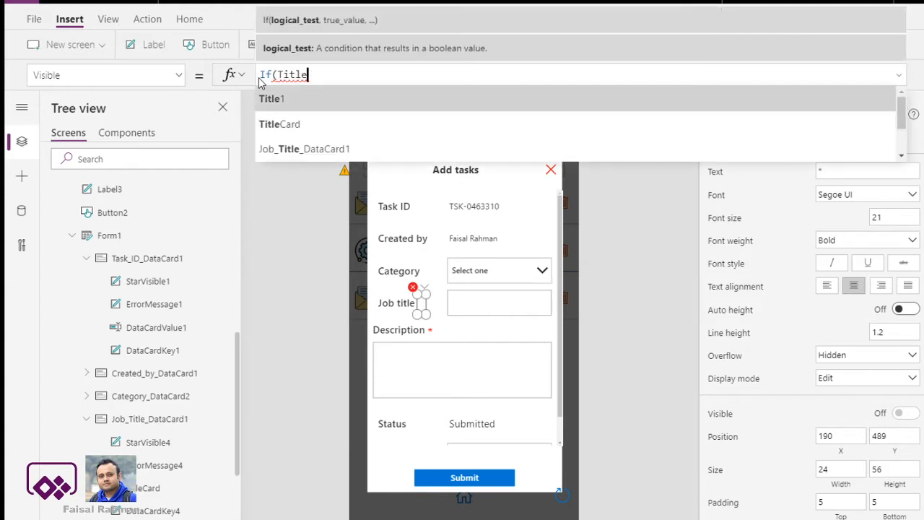
{"action": "key", "text": "Return"}
{"action": "type", "text": "="}
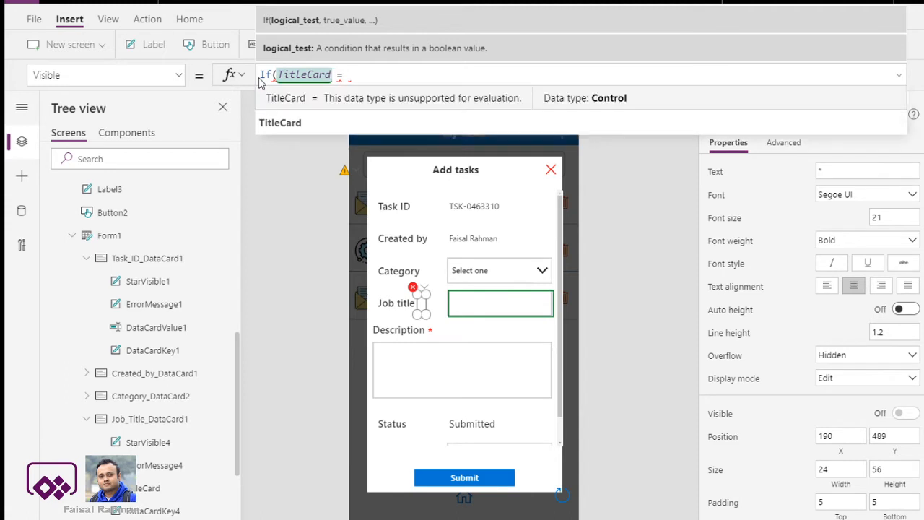
{"action": "type", "text": ".Text"}
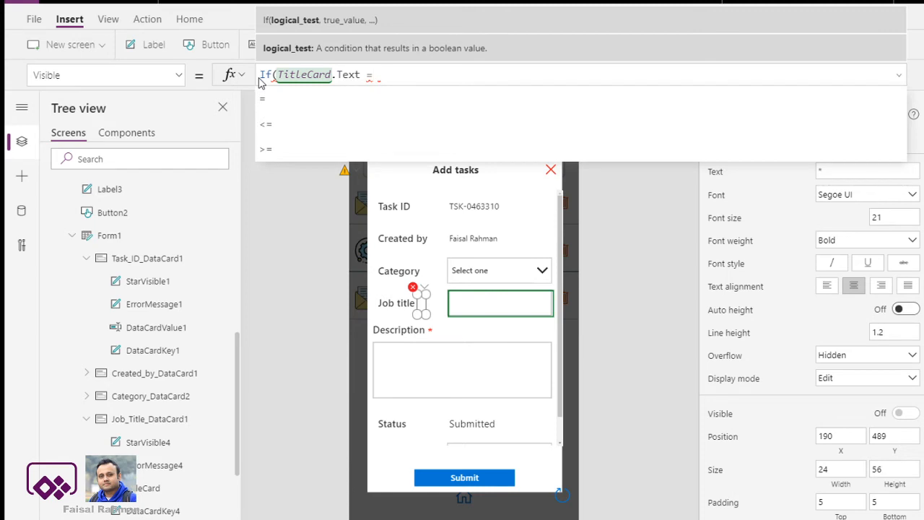
{"action": "type", "text": "= \"\""}
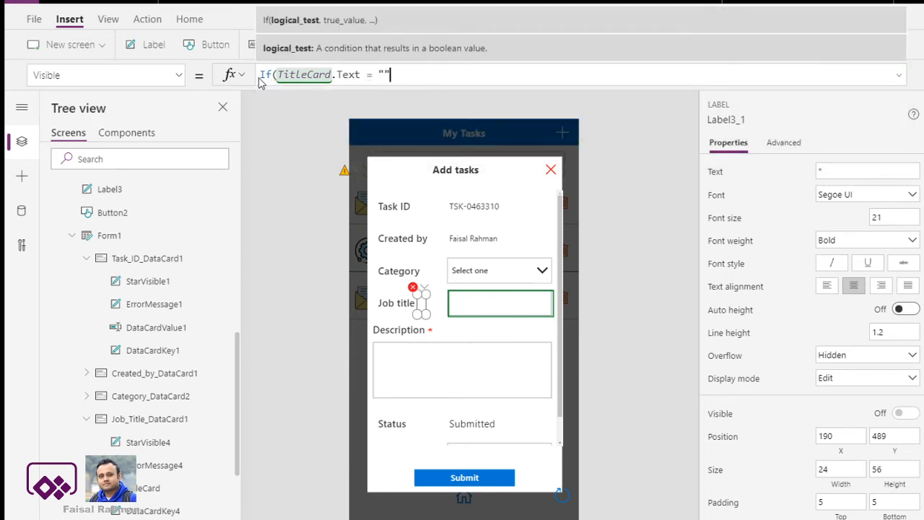
{"action": "type", "text": ", "}
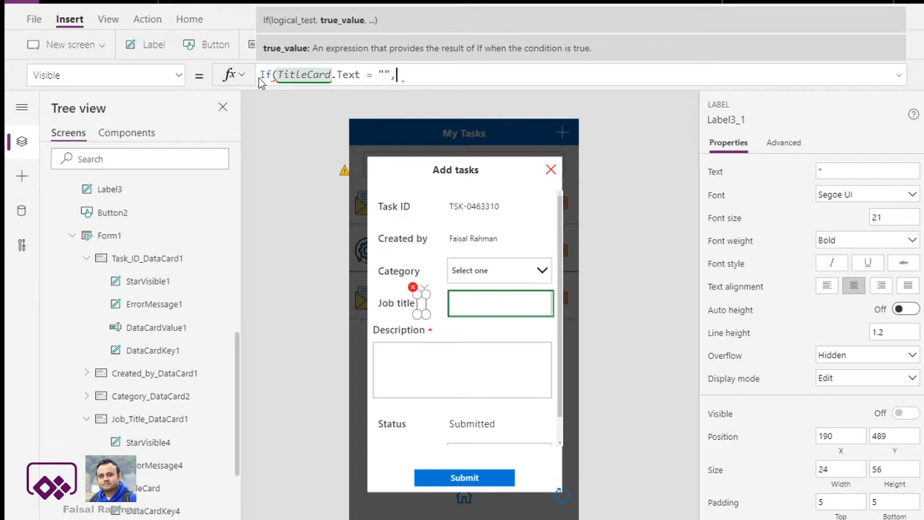
{"action": "type", "text": "Pop_visible"}
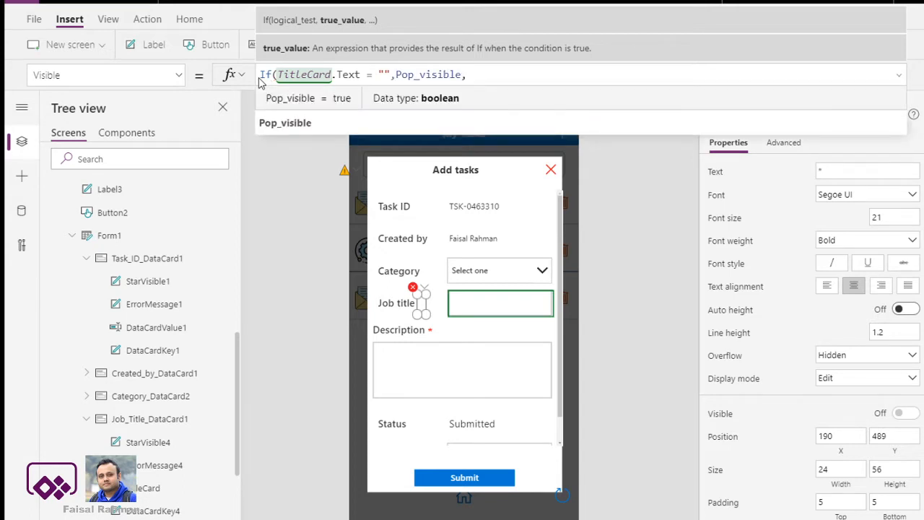
{"action": "type", "text": ",false)"}
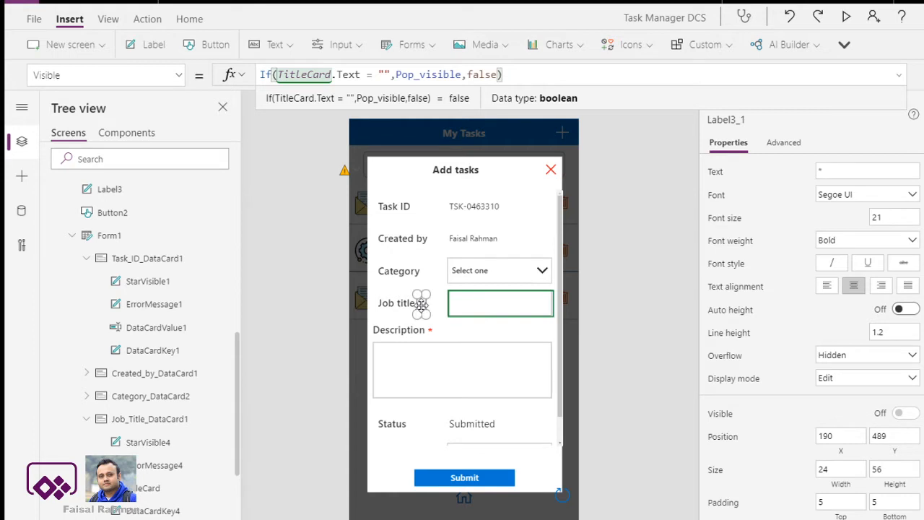
Clear the Default property formula of the Job title text input.
{"action": "left_click", "coordinate": [489, 311]}
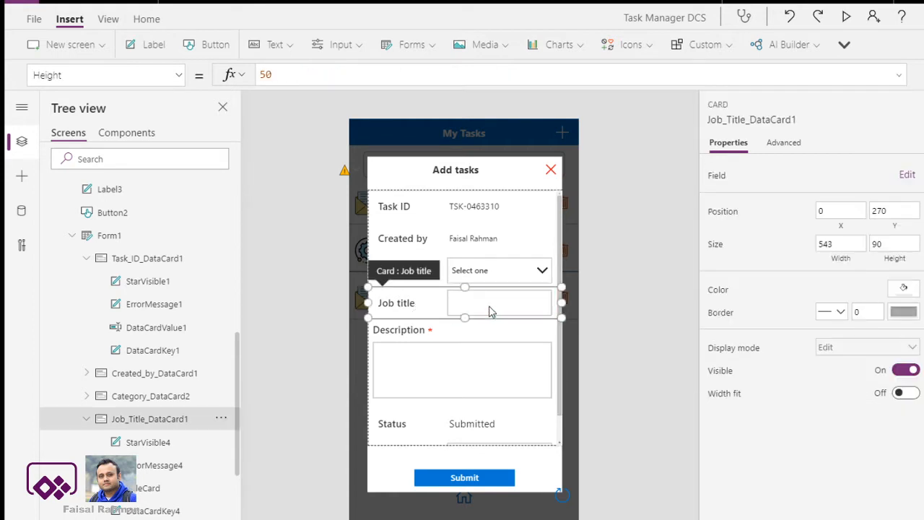
{"action": "left_click", "coordinate": [490, 306]}
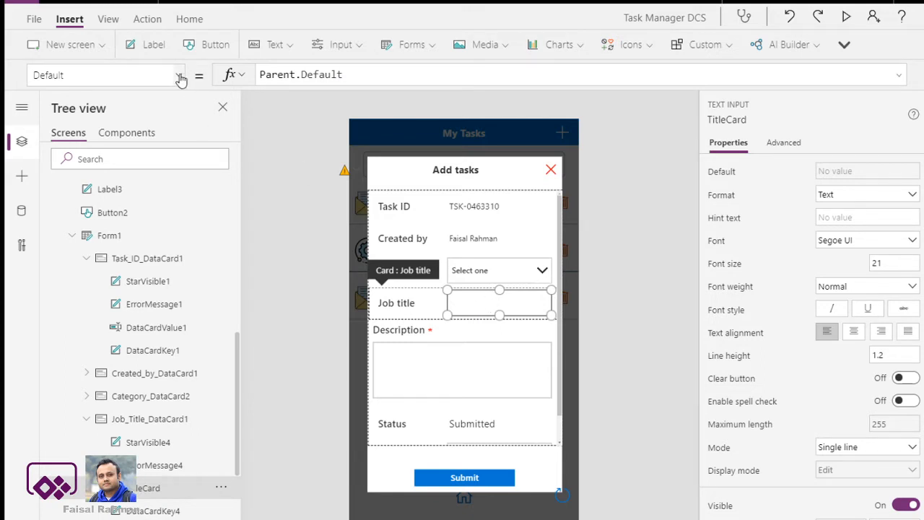
{"action": "left_click", "coordinate": [835, 176]}
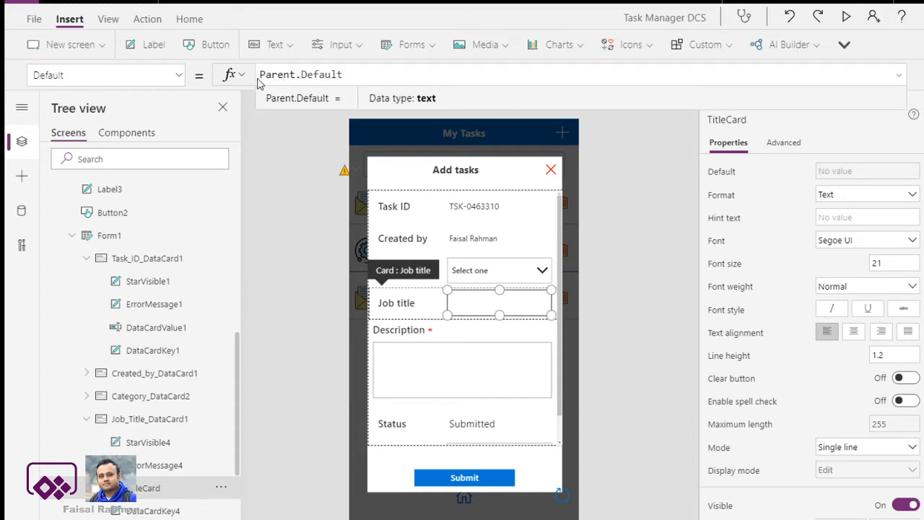
{"action": "left_click_drag", "start_coordinate": [343, 75], "coordinate": [260, 81]}
{"action": "key", "text": "BackSpace"}
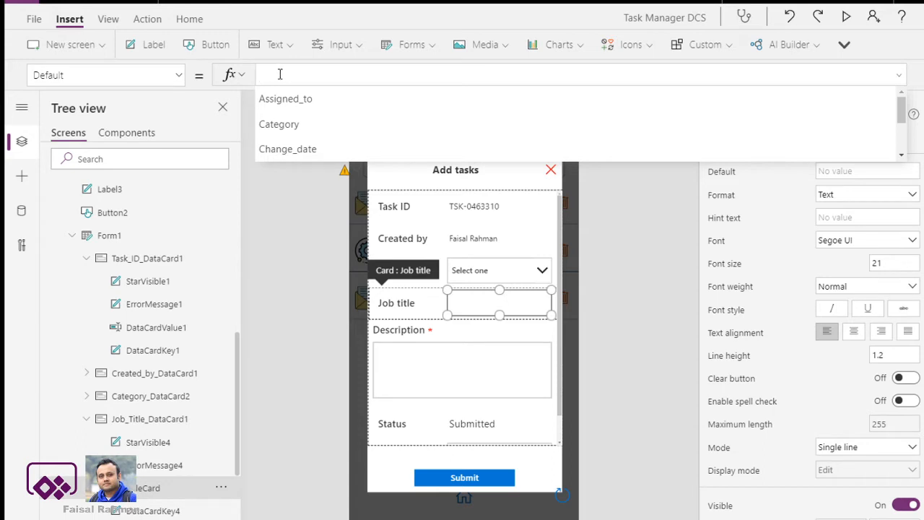
{"action": "left_click", "coordinate": [271, 240]}
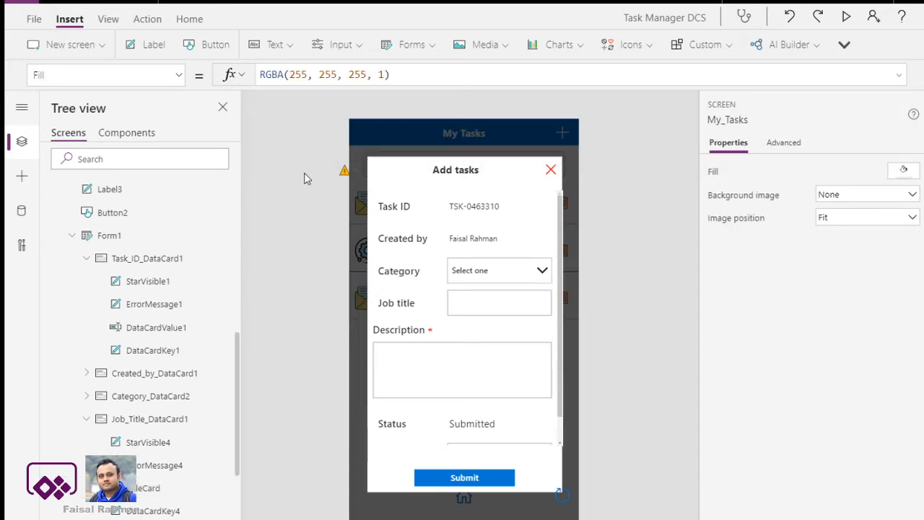
Check the Default property of the Job title text input for any leftover value.
{"action": "left_click", "coordinate": [501, 310]}
{"action": "left_click", "coordinate": [498, 307]}
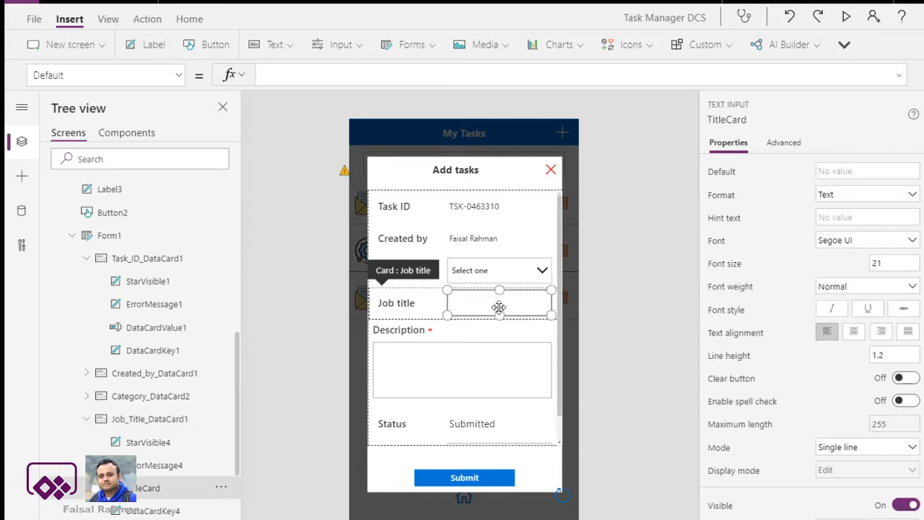
{"action": "left_click", "coordinate": [831, 175]}
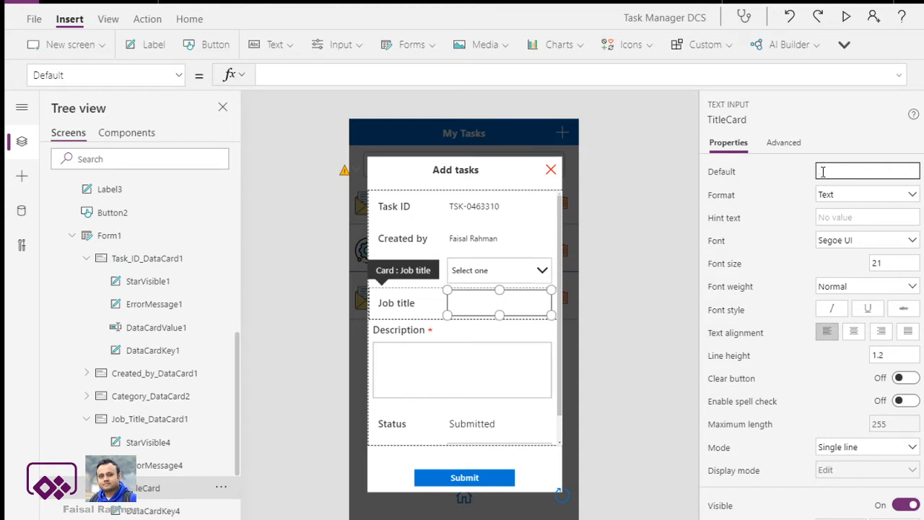
{"action": "key", "text": "BackSpace"}
{"action": "left_click", "coordinate": [806, 176]}
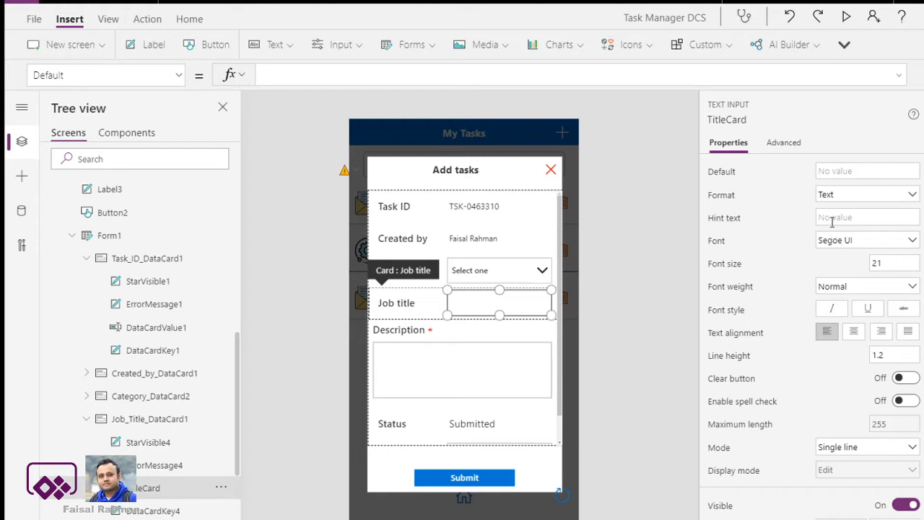
Change the else value to true in the Job title asterisk's Visible formula, giving If(TitleCard.Text = "",Pop_visible,true).
{"action": "left_click", "coordinate": [433, 304]}
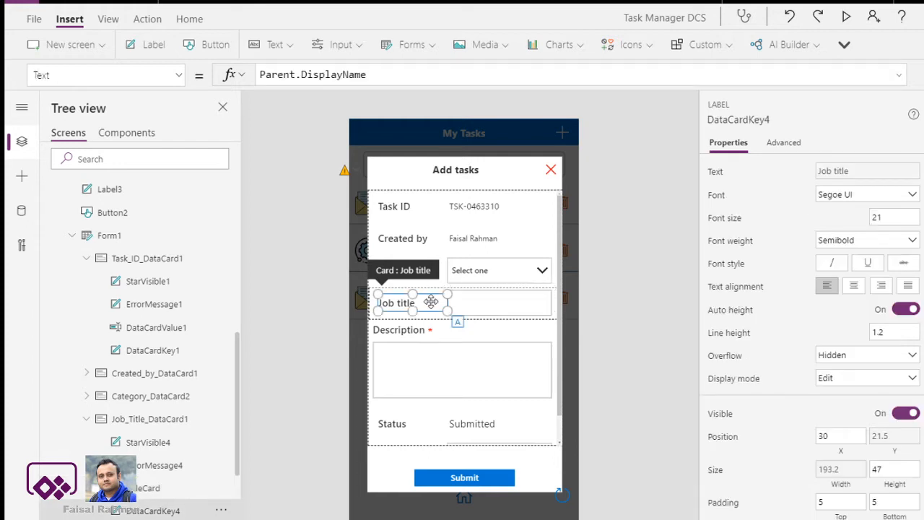
{"action": "scroll", "coordinate": [177, 498], "scroll_direction": "down", "scroll_amount": 4}
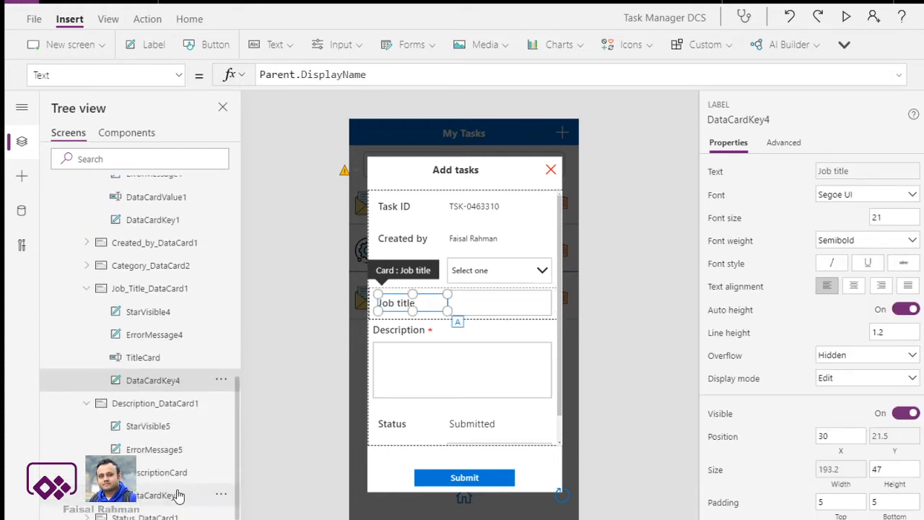
{"action": "scroll", "coordinate": [176, 495], "scroll_direction": "up", "scroll_amount": 3}
{"action": "scroll", "coordinate": [172, 459], "scroll_direction": "up", "scroll_amount": 3}
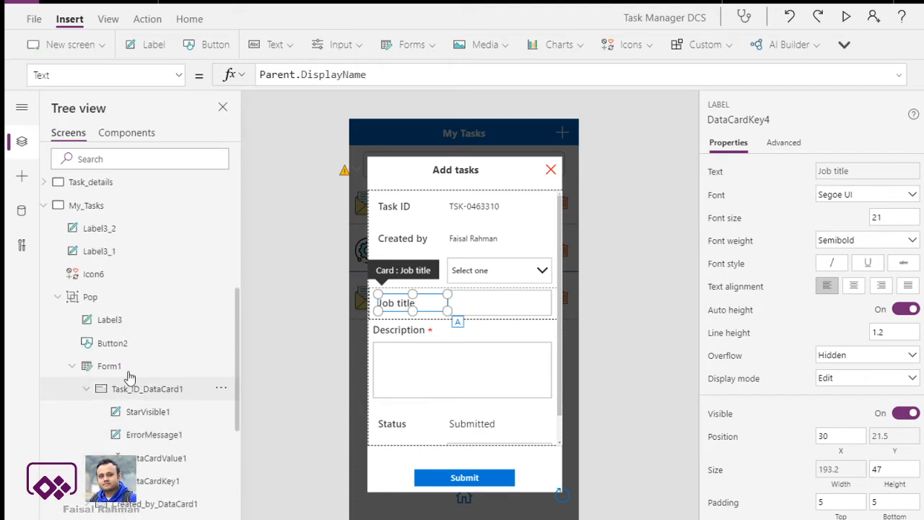
{"action": "left_click", "coordinate": [430, 330]}
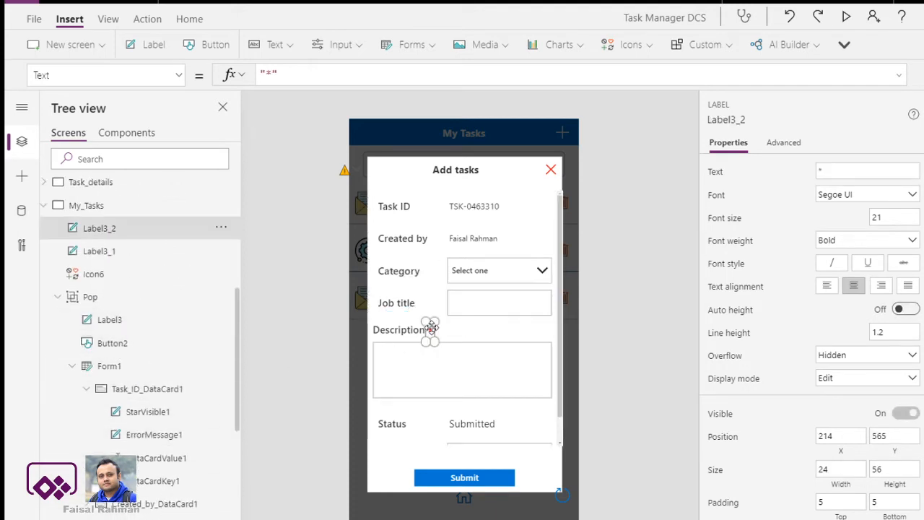
{"action": "scroll", "coordinate": [129, 417], "scroll_direction": "up", "scroll_amount": 1}
{"action": "scroll", "coordinate": [129, 417], "scroll_direction": "up", "scroll_amount": 1}
{"action": "left_click", "coordinate": [108, 316]}
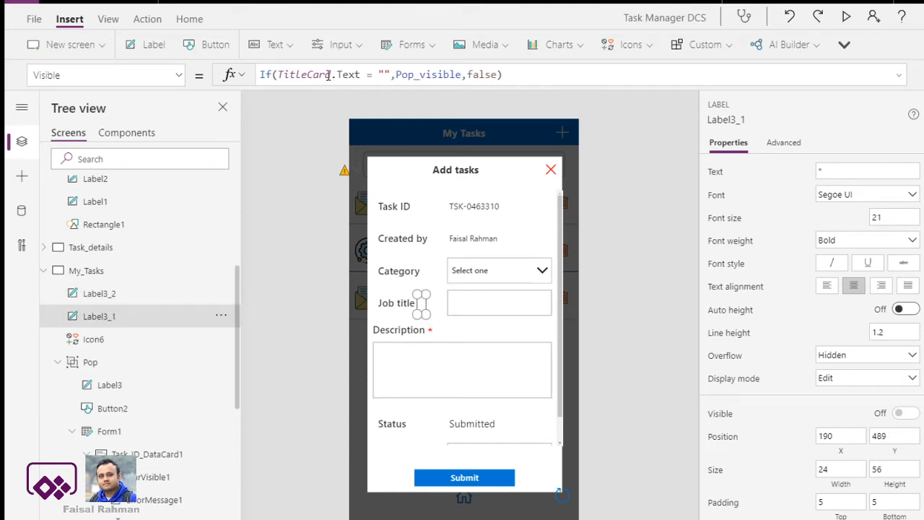
{"action": "left_click", "coordinate": [376, 75]}
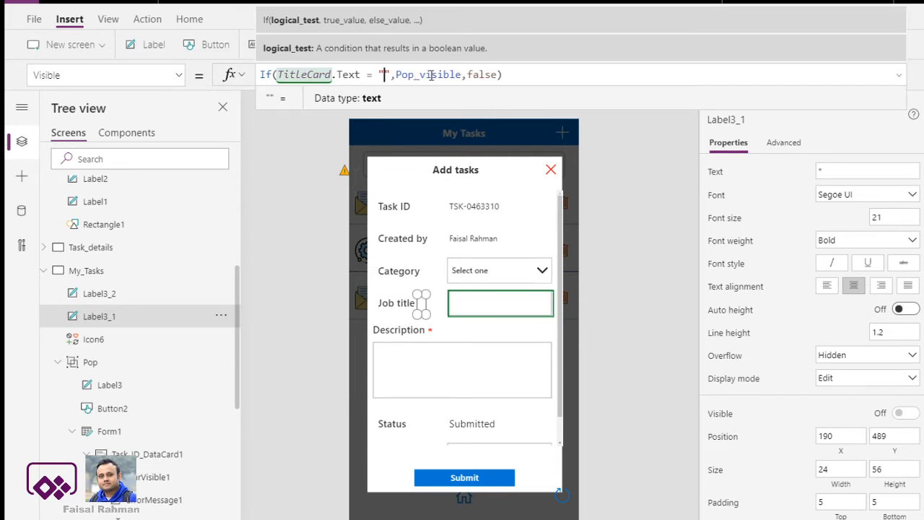
{"action": "left_click", "coordinate": [461, 74]}
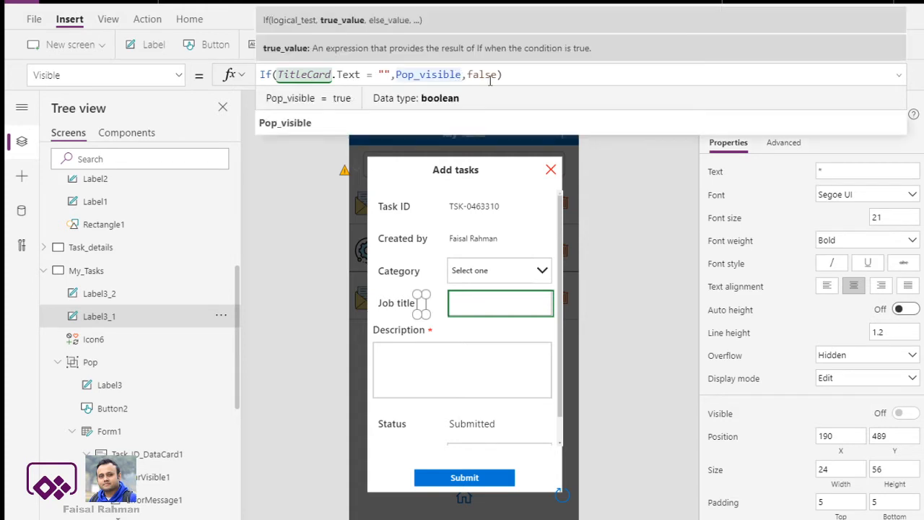
{"action": "left_click_drag", "start_coordinate": [499, 74], "coordinate": [470, 75]}
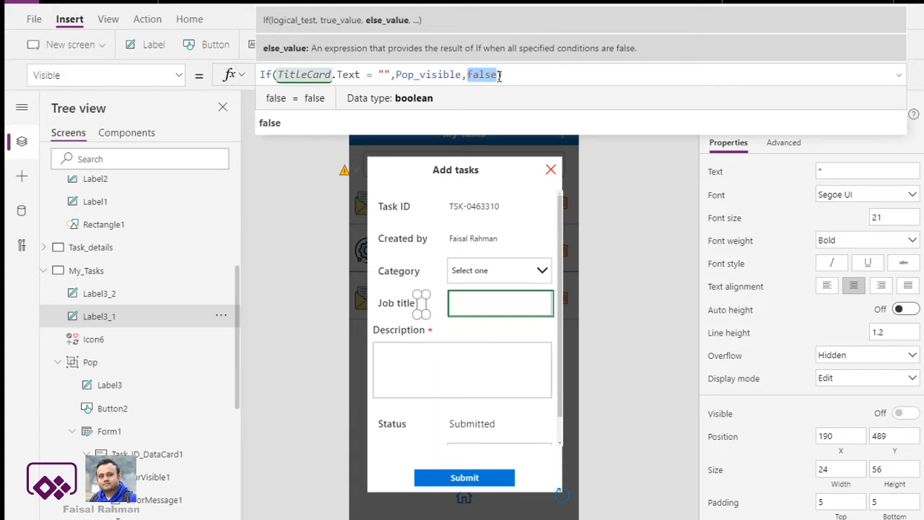
{"action": "key", "text": "BackSpace"}
{"action": "type", "text": "true"}
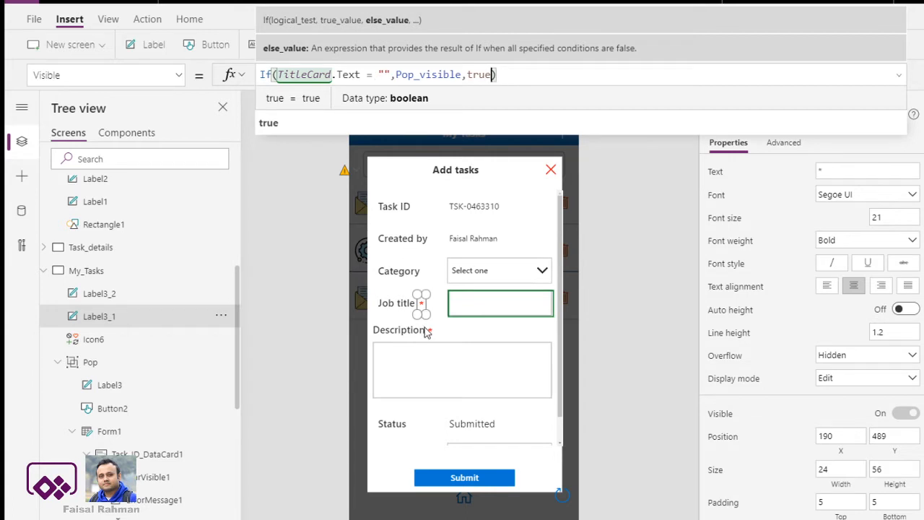
{"action": "left_click", "coordinate": [656, 195]}
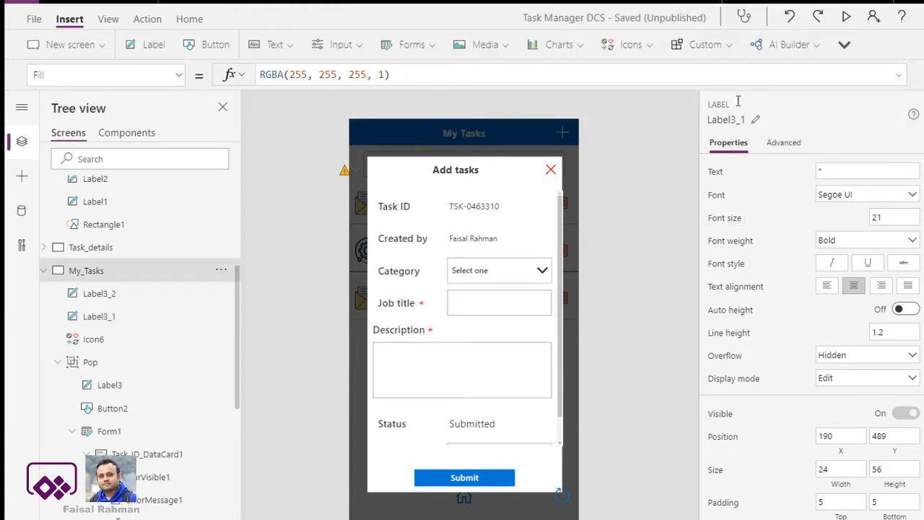
Preview the app, enter gd as the Job title and erase it to test the asterisk, and close the preview.
{"action": "left_click", "coordinate": [843, 22]}
{"action": "left_click", "coordinate": [460, 241]}
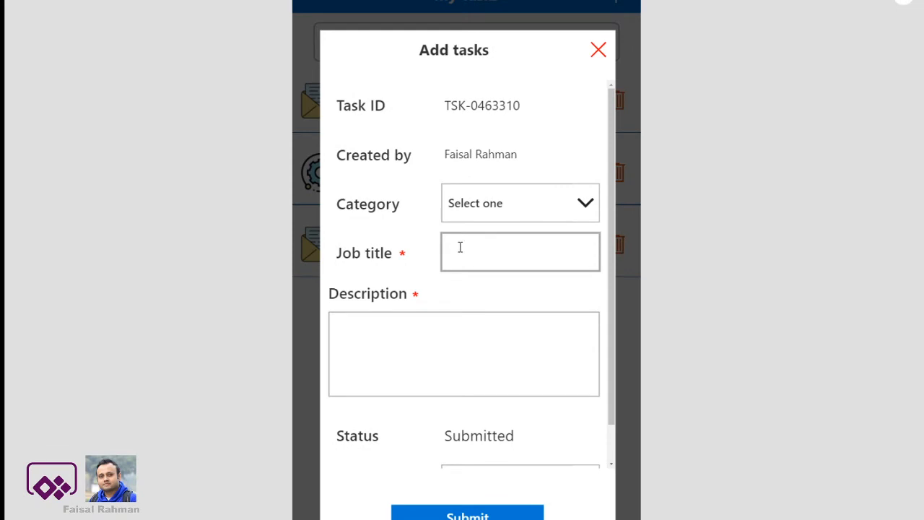
{"action": "type", "text": "gd"}
{"action": "key", "text": "BackSpace"}
{"action": "key", "text": "BackSpace"}
{"action": "left_click", "coordinate": [904, 3]}
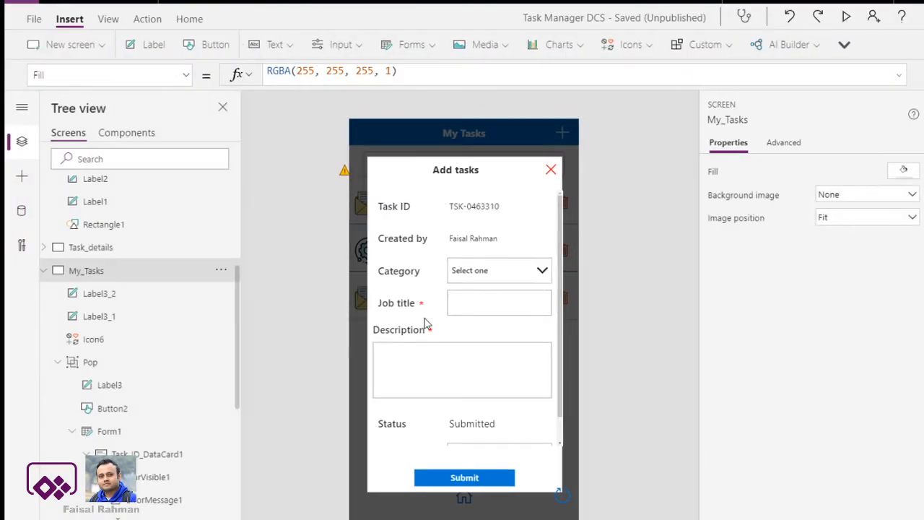
Review the Job title asterisk's Visible formula and the Default property of the Job title input.
{"action": "left_click", "coordinate": [423, 304]}
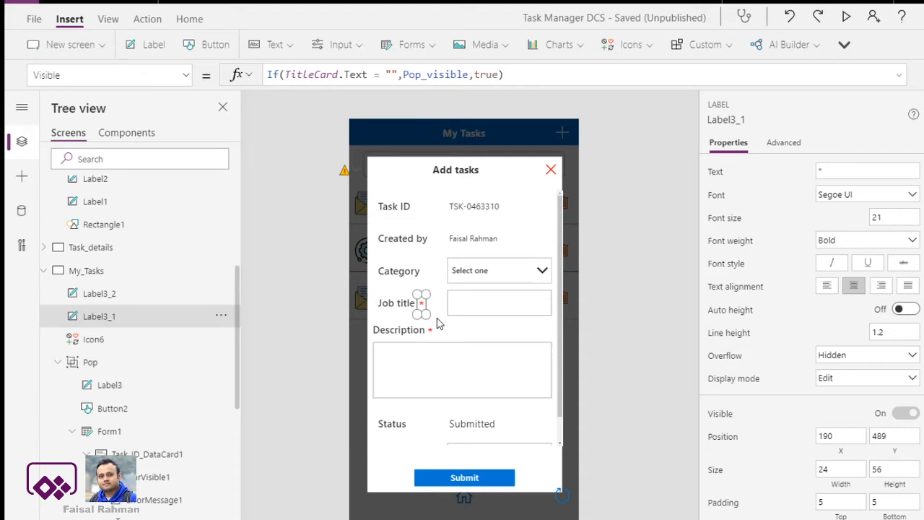
{"action": "left_click", "coordinate": [479, 314]}
{"action": "left_click", "coordinate": [478, 314]}
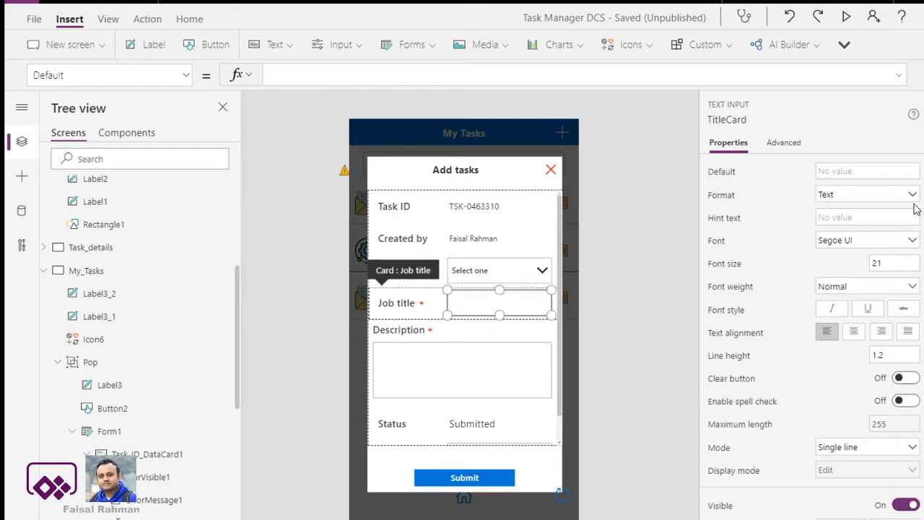
{"action": "left_click", "coordinate": [852, 171]}
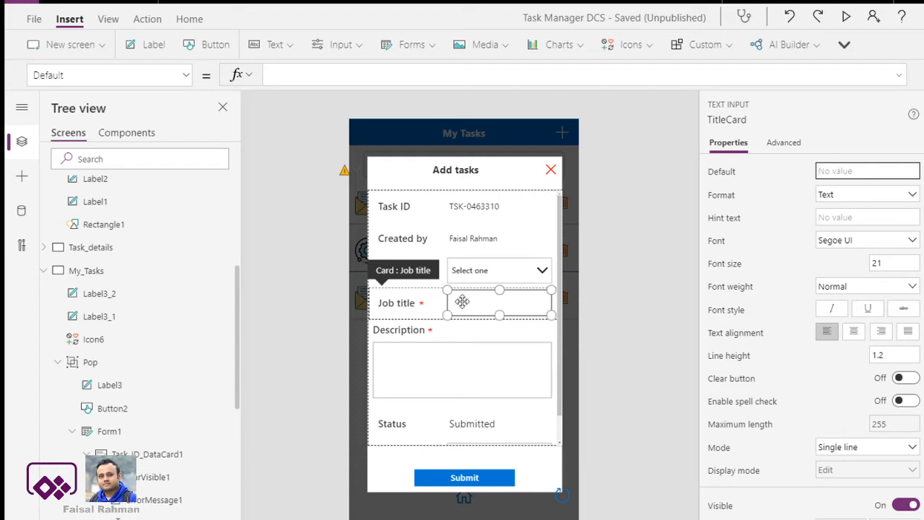
Replace the condition in the Job title asterisk's Visible formula with IsEmpty(TitleCard.Text), giving If(IsEmpty(TitleCard.Text),Pop_visible,true).
{"action": "left_click", "coordinate": [422, 304]}
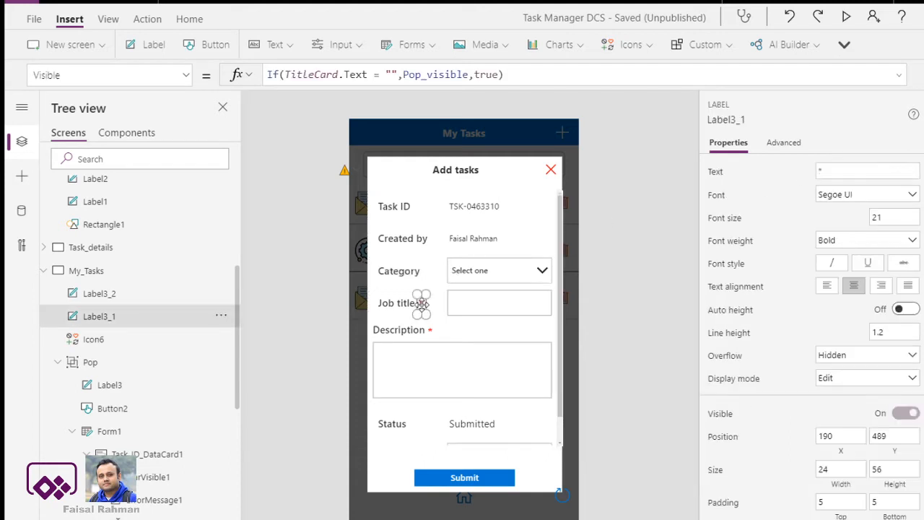
{"action": "left_click", "coordinate": [396, 76]}
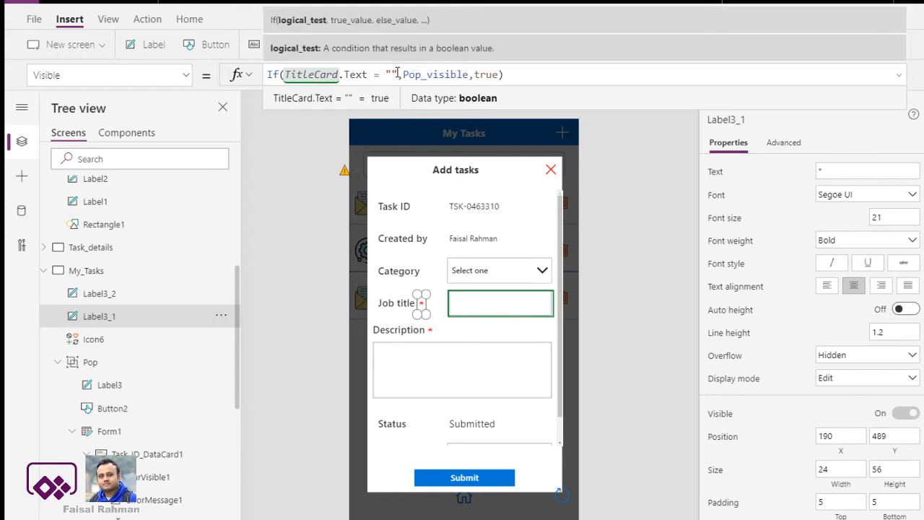
{"action": "left_click_drag", "start_coordinate": [397, 74], "coordinate": [287, 74]}
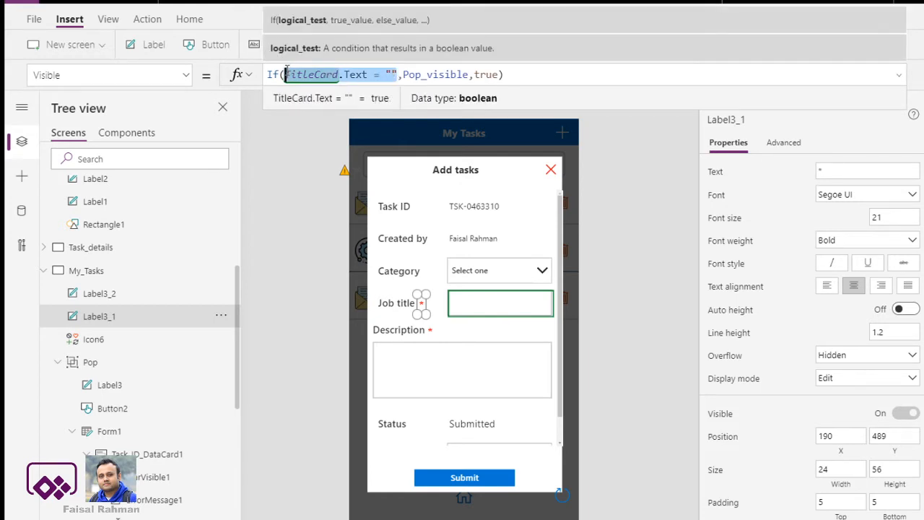
{"action": "key", "text": "BackSpace"}
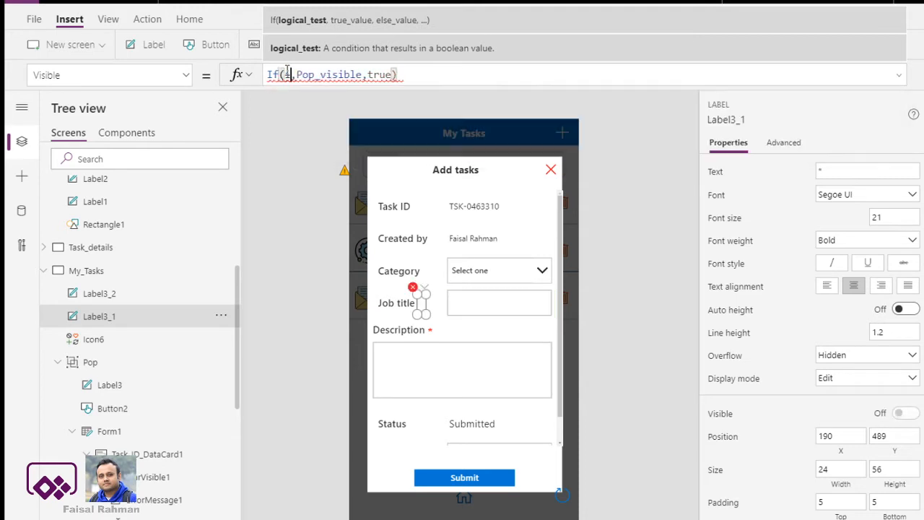
{"action": "type", "text": "IsE"}
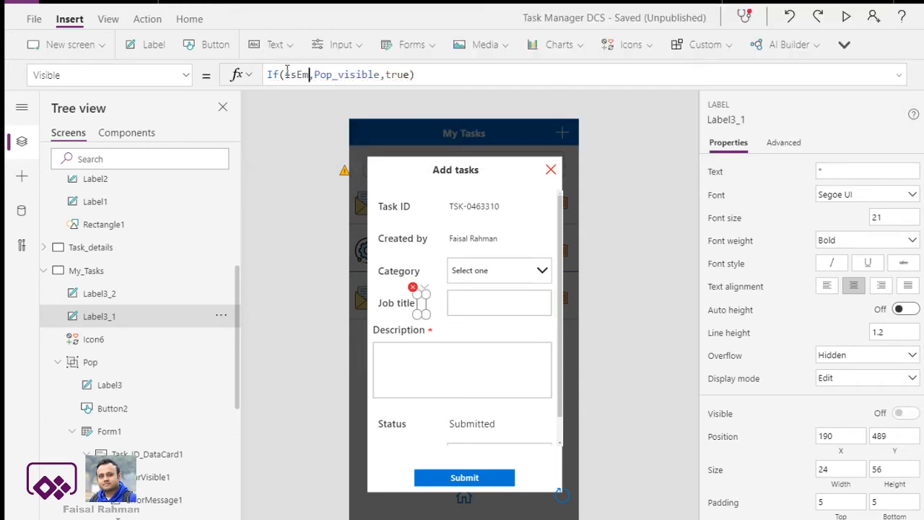
{"action": "key", "text": "Tab"}
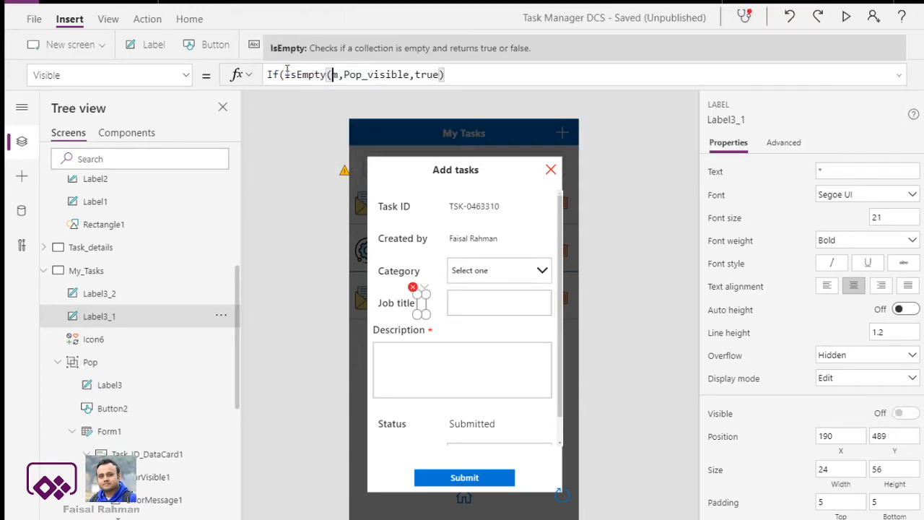
{"action": "type", "text": ")"}
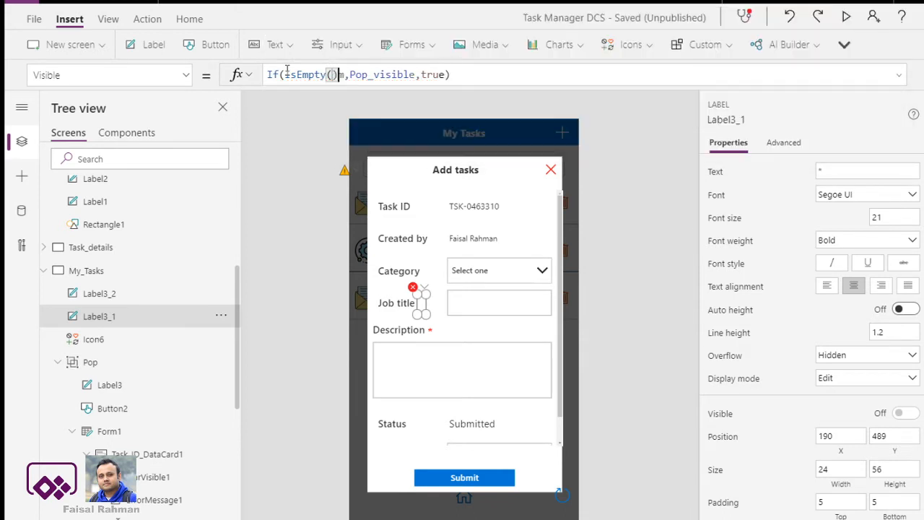
{"action": "key", "text": "Delete"}
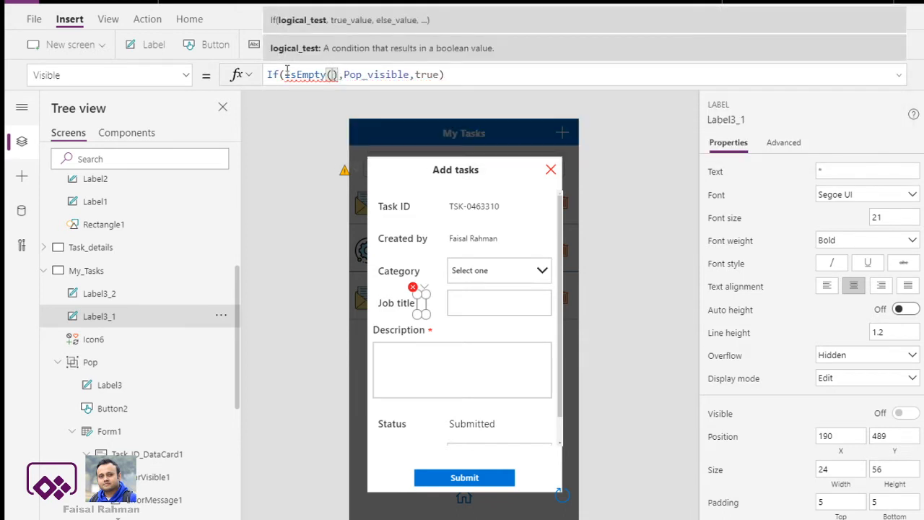
{"action": "type", "text": "T"}
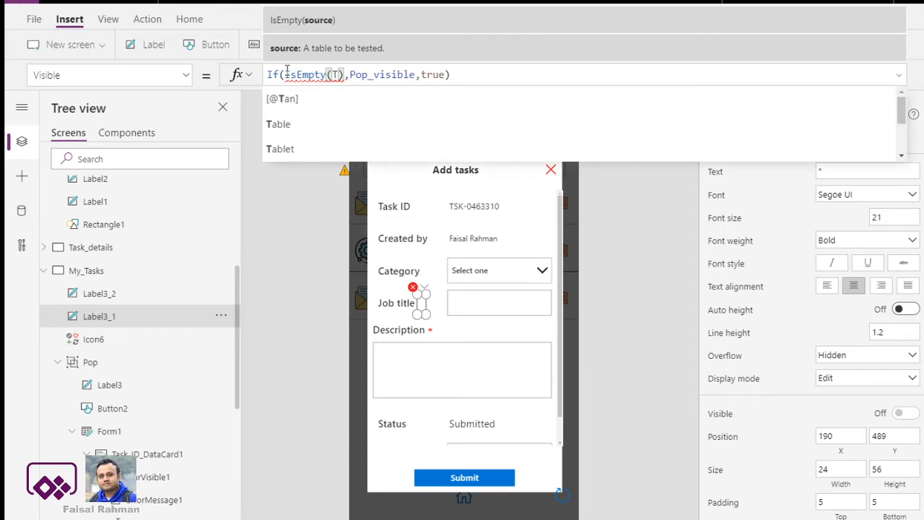
{"action": "type", "text": "itle"}
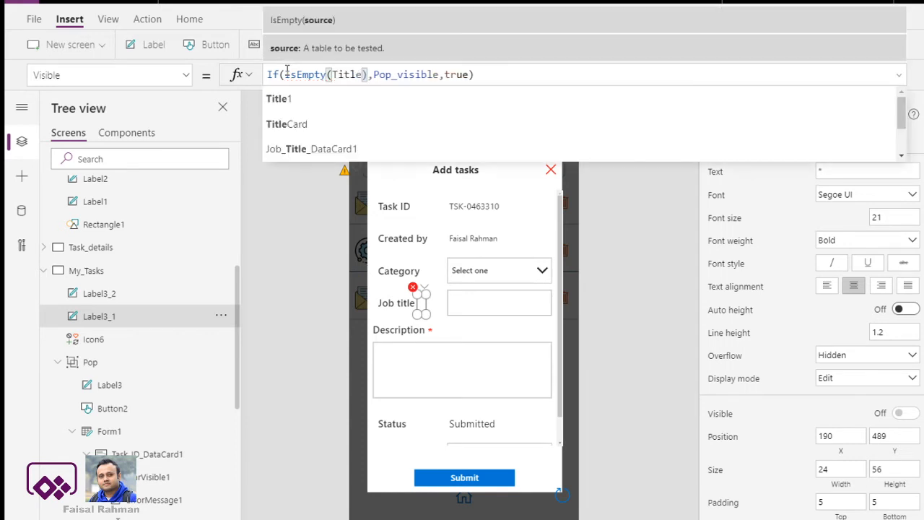
{"action": "key", "text": "Tab"}
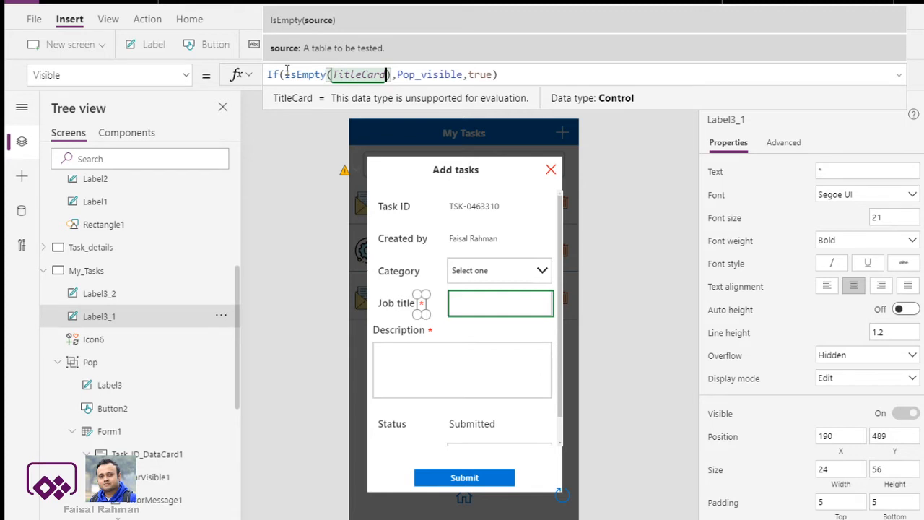
{"action": "type", "text": ".Text"}
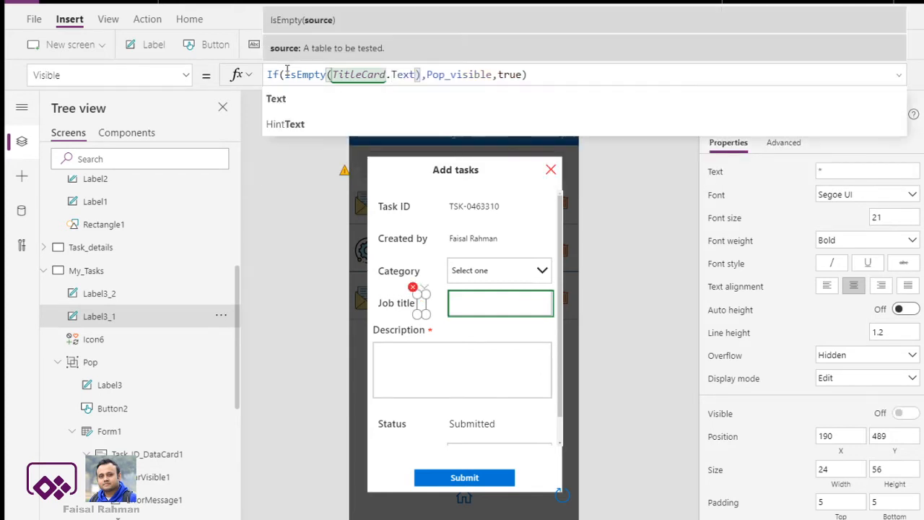
Change the else value to false in the Job title asterisk's Visible formula, giving If(IsEmpty(TitleCard.Text),Pop_visible,false).
{"action": "key", "text": "Right"}
{"action": "key", "text": "Right"}
{"action": "key", "text": "Right"}
{"action": "key", "text": "Right"}
{"action": "key", "text": "Right"}
{"action": "key", "text": "Right"}
{"action": "key", "text": "Right"}
{"action": "key", "text": "Right"}
{"action": "key", "text": "Right"}
{"action": "key", "text": "Right"}
{"action": "key", "text": "Right"}
{"action": "key", "text": "Right"}
{"action": "key", "text": "Right"}
{"action": "key", "text": "Right"}
{"action": "key", "text": "Right"}
{"action": "key", "text": "Right"}
{"action": "key", "text": "Right"}
{"action": "key", "text": "Right"}
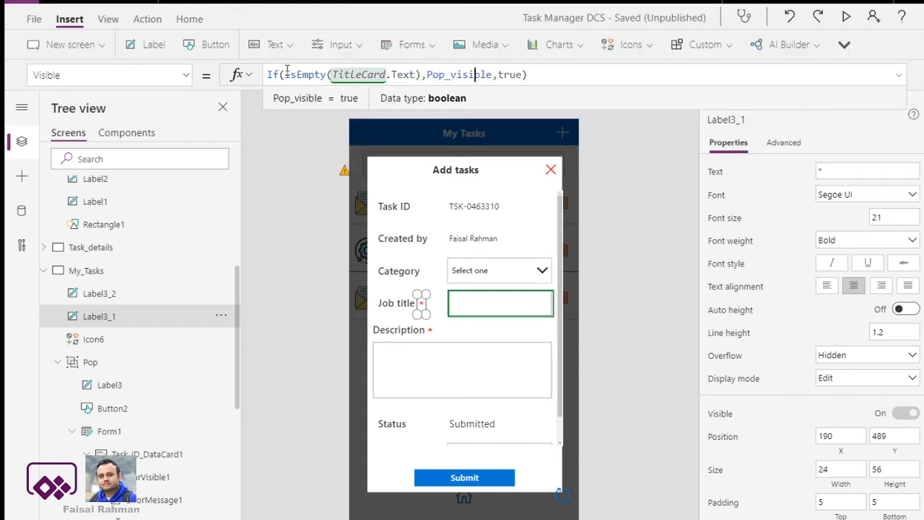
{"action": "key", "text": "BackSpace"}
{"action": "key", "text": "BackSpace"}
{"action": "key", "text": "BackSpace"}
{"action": "key", "text": "BackSpace"}
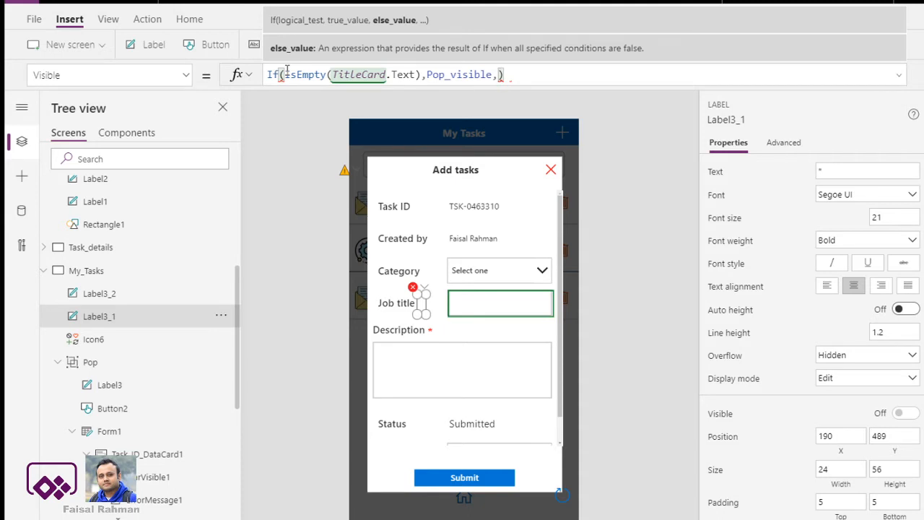
{"action": "type", "text": "false"}
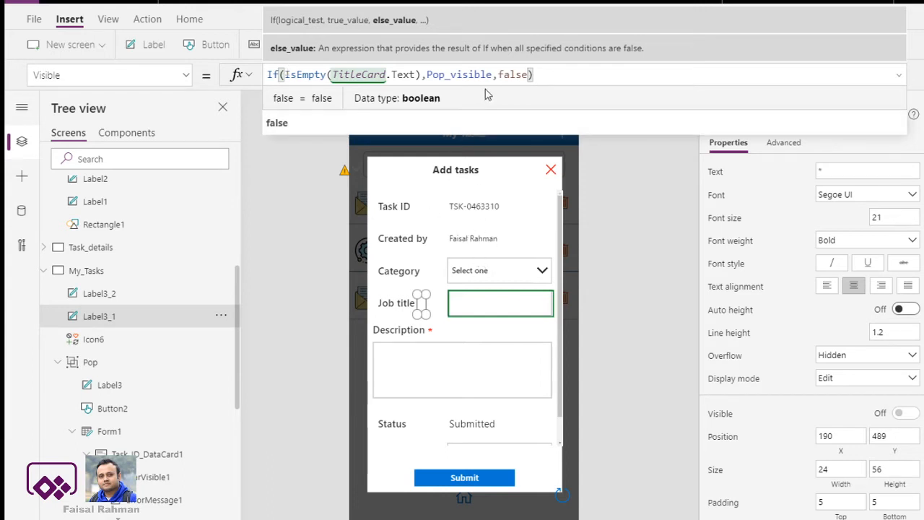
{"action": "key", "text": "Left"}
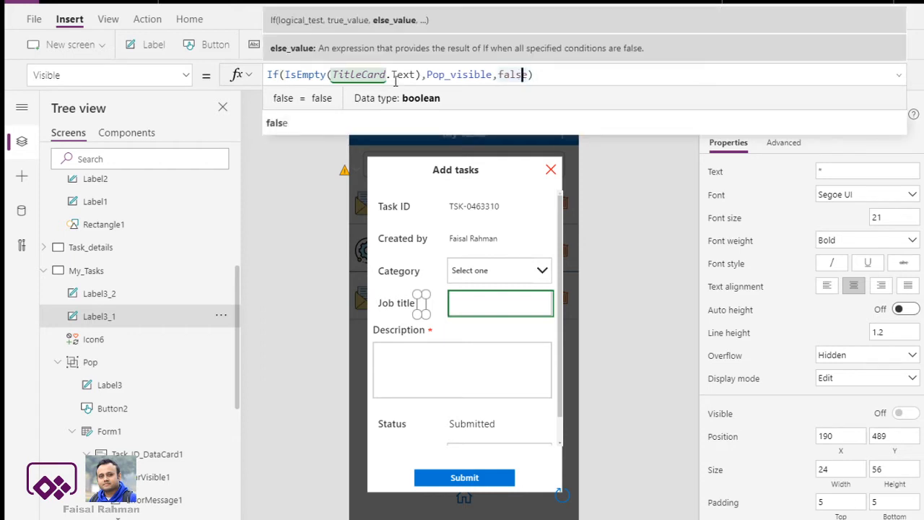
{"action": "left_click", "coordinate": [453, 75]}
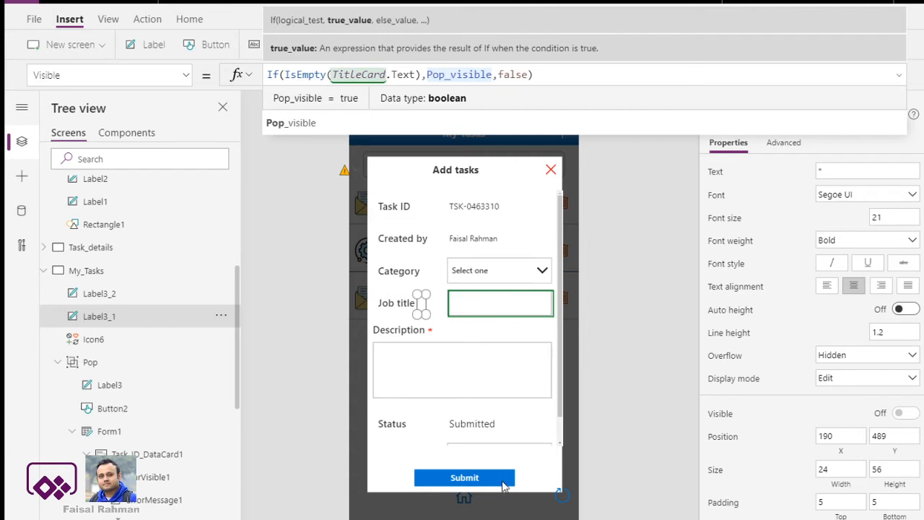
Open the DisplayMode property of the Submit button and clear its formula.
{"action": "left_click", "coordinate": [503, 485]}
{"action": "left_click", "coordinate": [502, 480]}
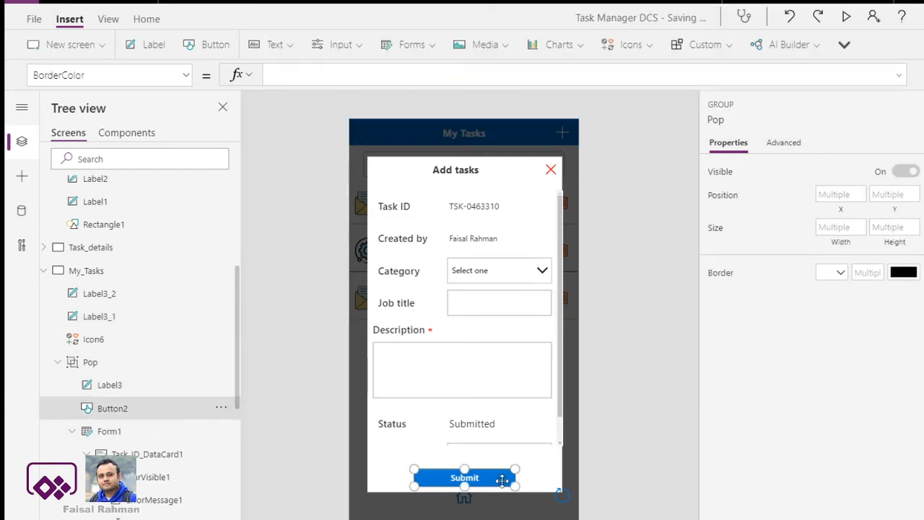
{"action": "left_click", "coordinate": [186, 77]}
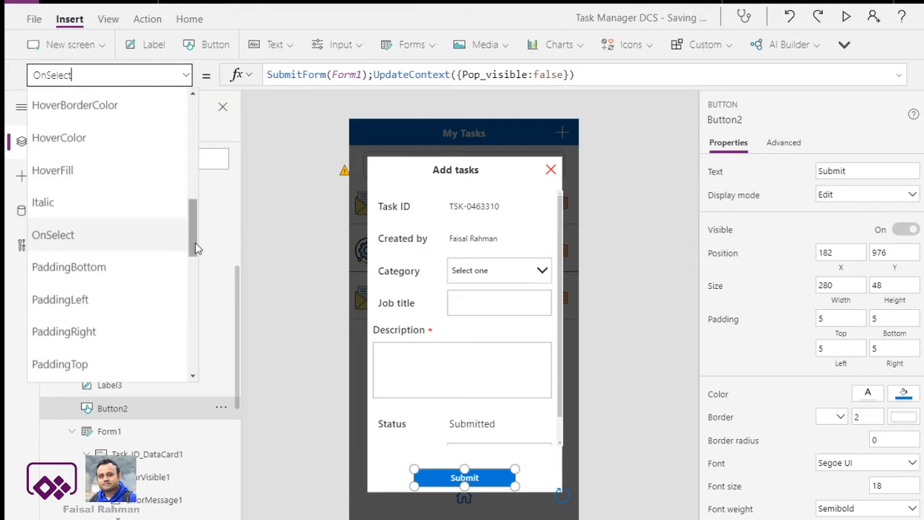
{"action": "left_click_drag", "start_coordinate": [196, 247], "coordinate": [197, 144]}
{"action": "scroll", "coordinate": [195, 144], "scroll_direction": "down", "scroll_amount": 4}
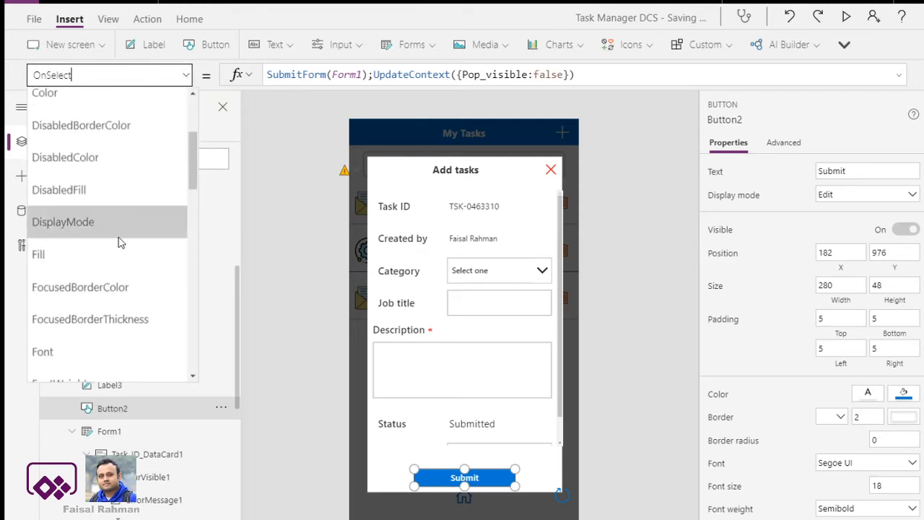
{"action": "left_click", "coordinate": [120, 229]}
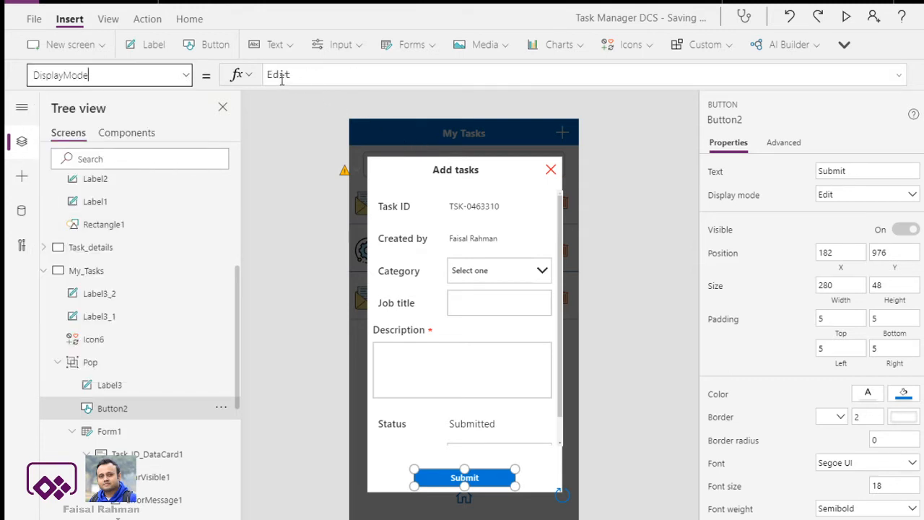
{"action": "left_click", "coordinate": [329, 74]}
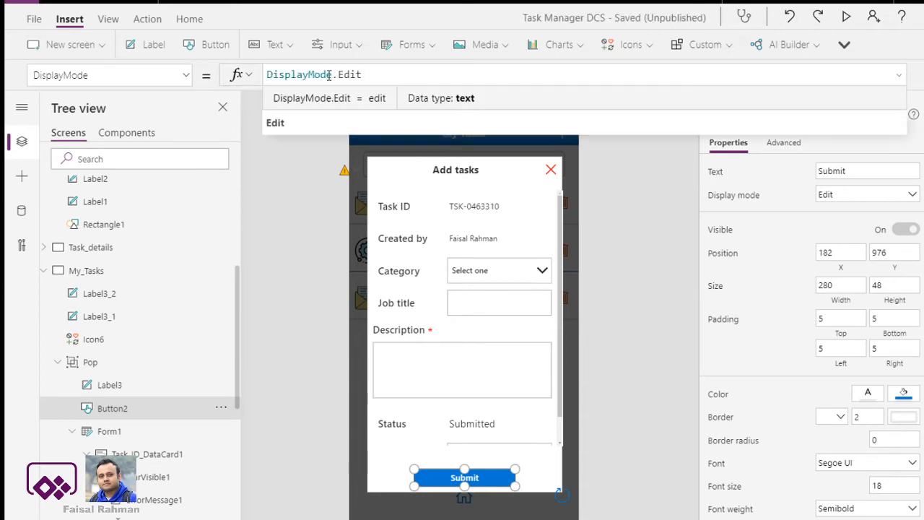
{"action": "left_click_drag", "start_coordinate": [362, 74], "coordinate": [338, 76]}
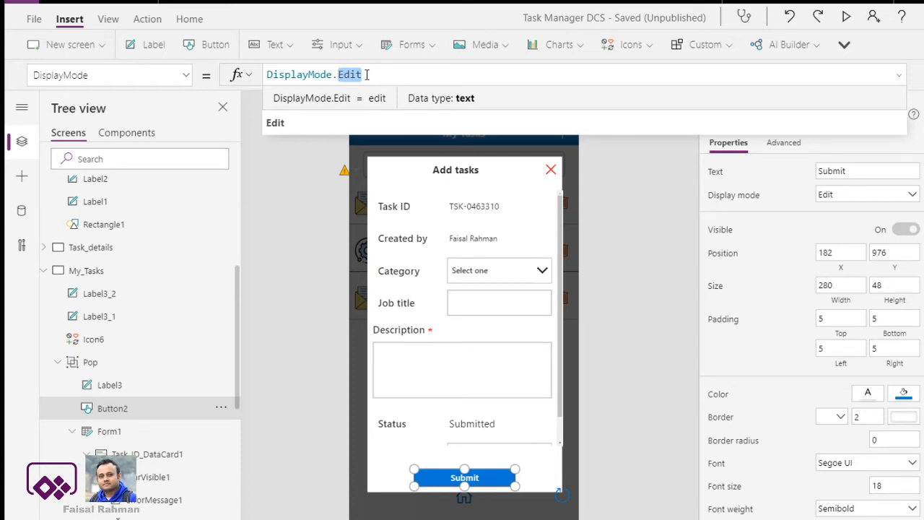
{"action": "left_click_drag", "start_coordinate": [371, 74], "coordinate": [267, 74]}
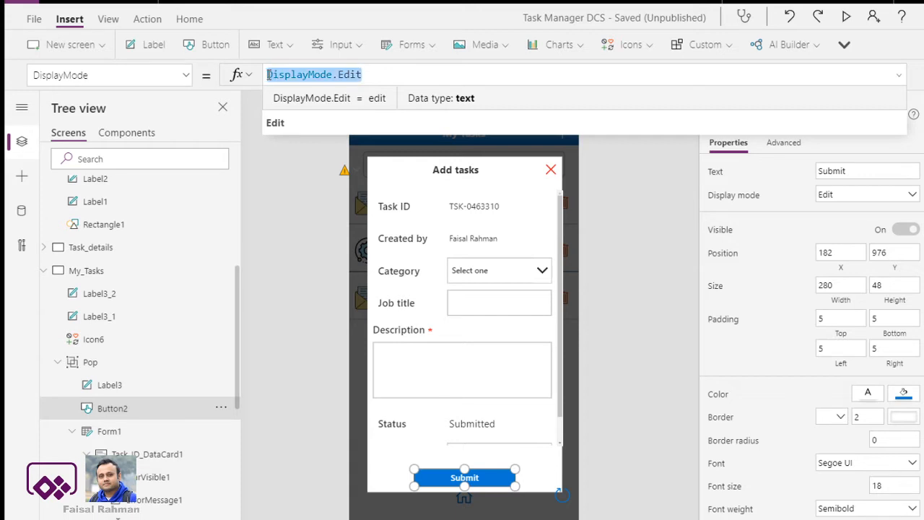
{"action": "key", "text": "BackSpace"}
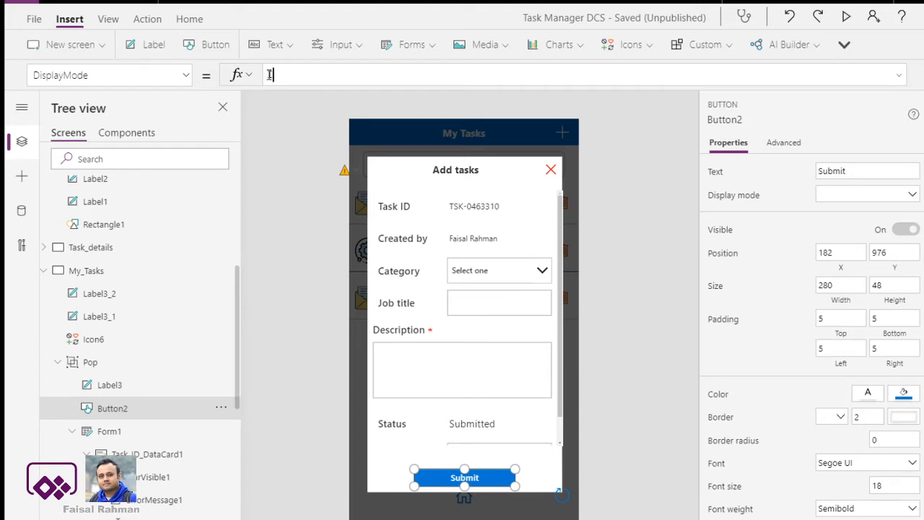
Begin the Submit button's DisplayMode formula with the condition If(TitleCard = "",.
{"action": "type", "text": "IF"}
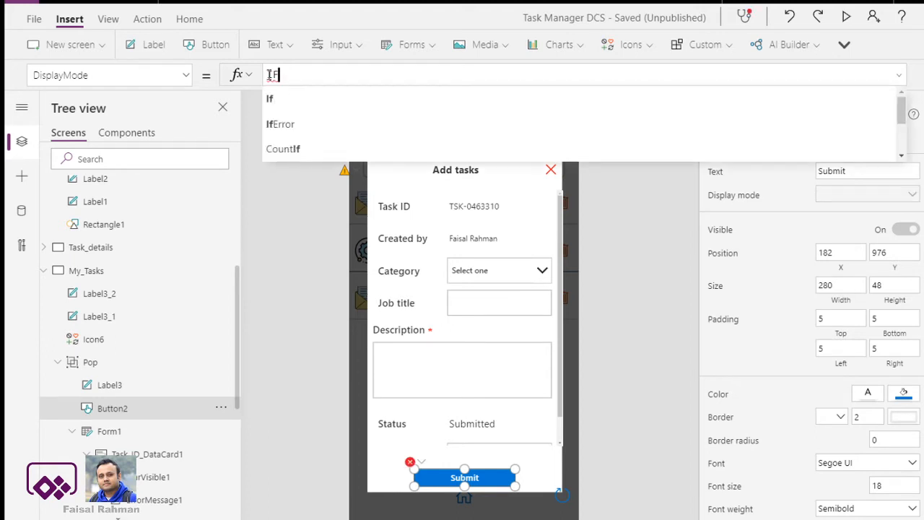
{"action": "type", "text": "("}
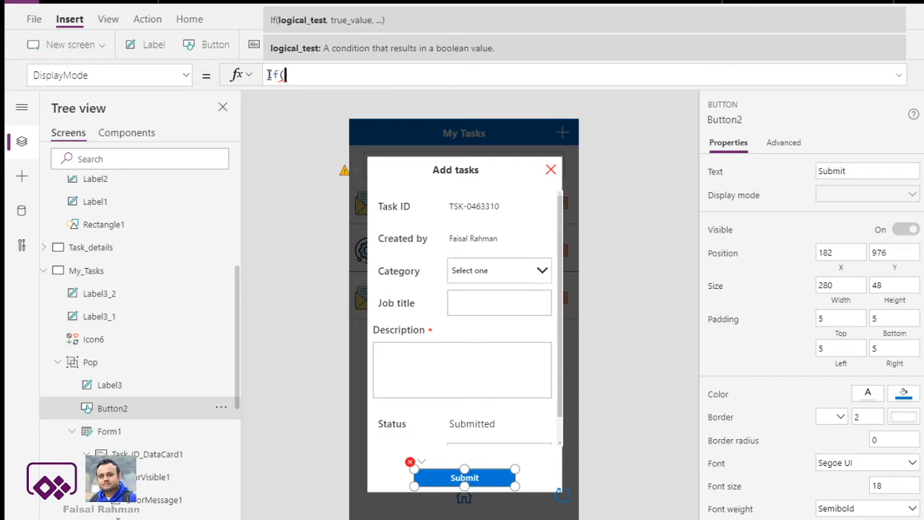
{"action": "type", "text": "Tit"}
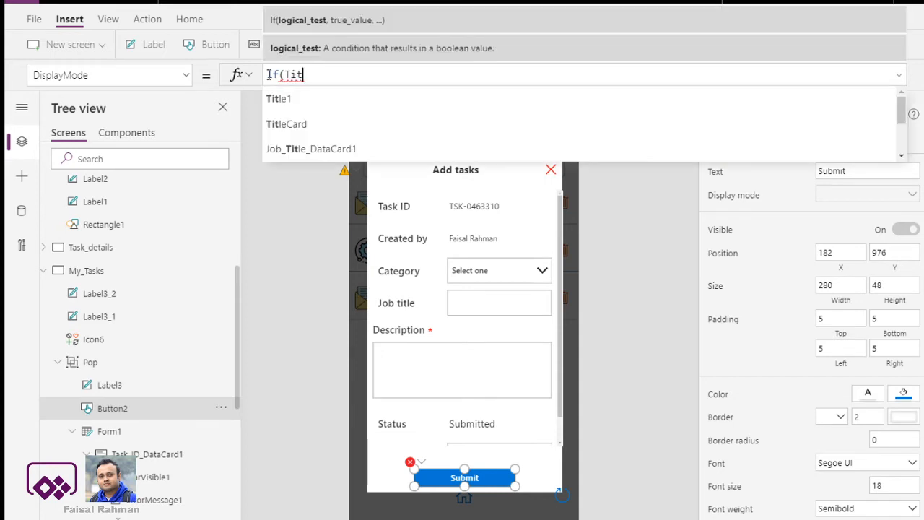
{"action": "key", "text": "Down"}
{"action": "key", "text": "Tab"}
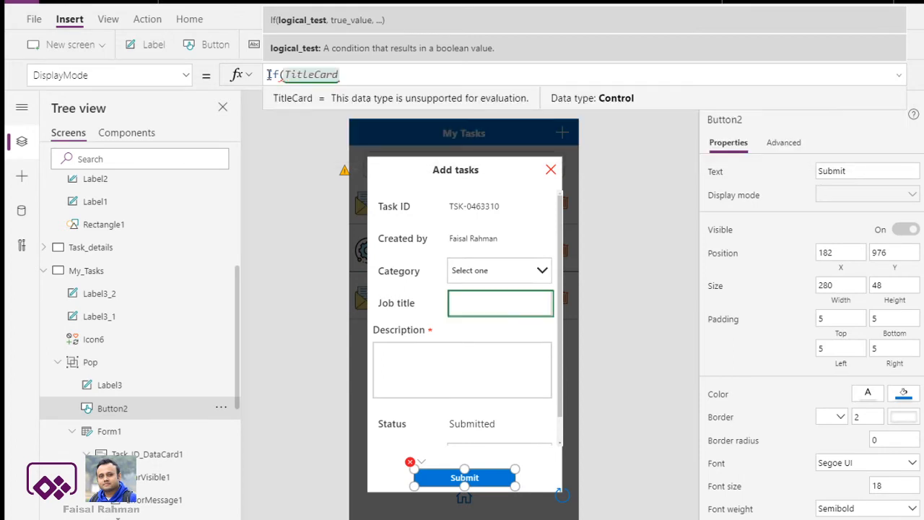
{"action": "type", "text": "= \""}
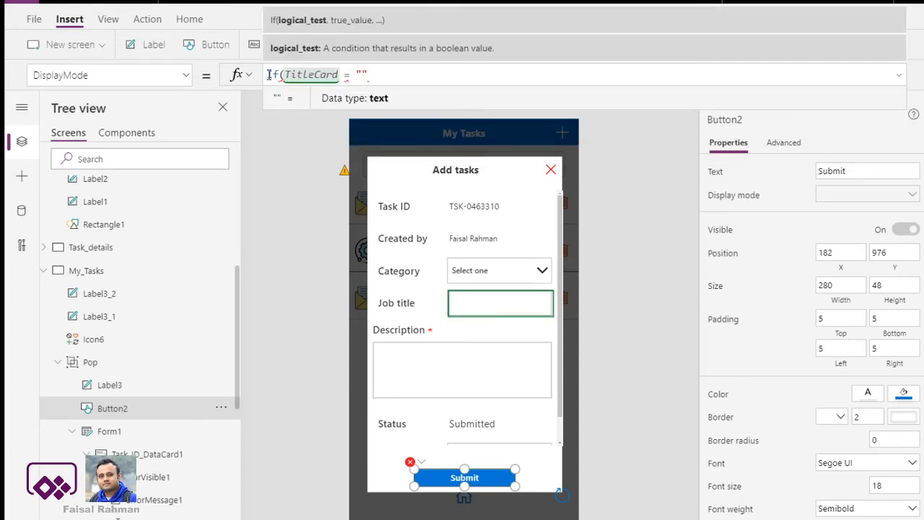
{"action": "key", "text": "Right"}
{"action": "type", "text": ","}
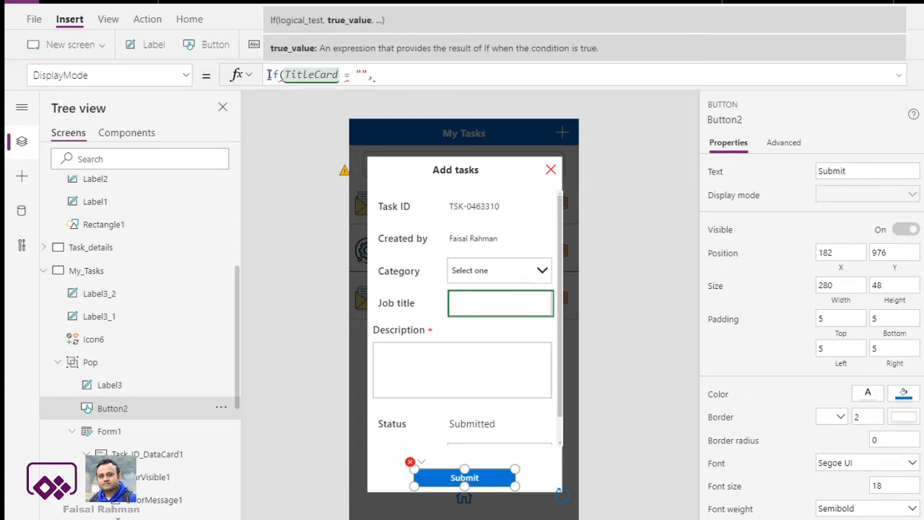
Complete the Submit button's DisplayMode formula with DisplayMode.Disabled as the true value and DisplayMode.Edit as the else value.
{"action": "type", "text": "DisplayMode.Edit"}
{"action": "key", "text": "BackSpace"}
{"action": "key", "text": "BackSpace"}
{"action": "key", "text": "BackSpace"}
{"action": "key", "text": "BackSpace"}
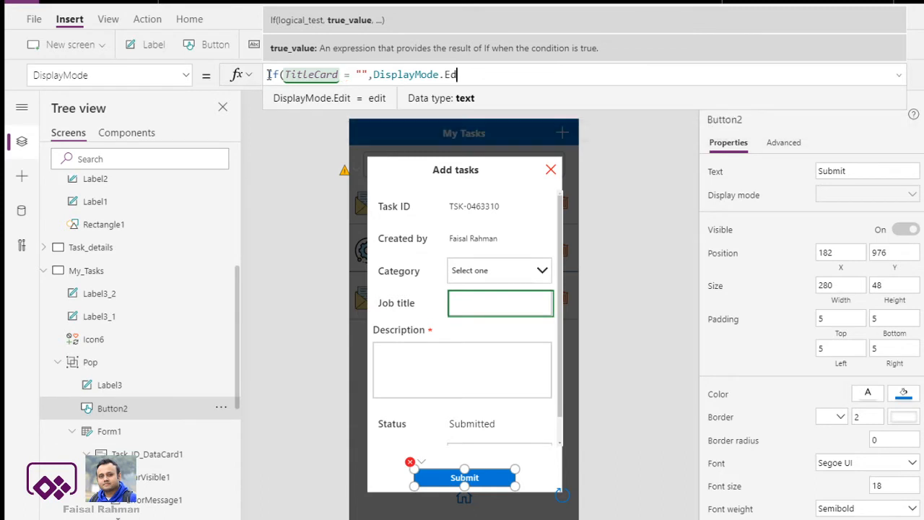
{"action": "type", "text": "dis"}
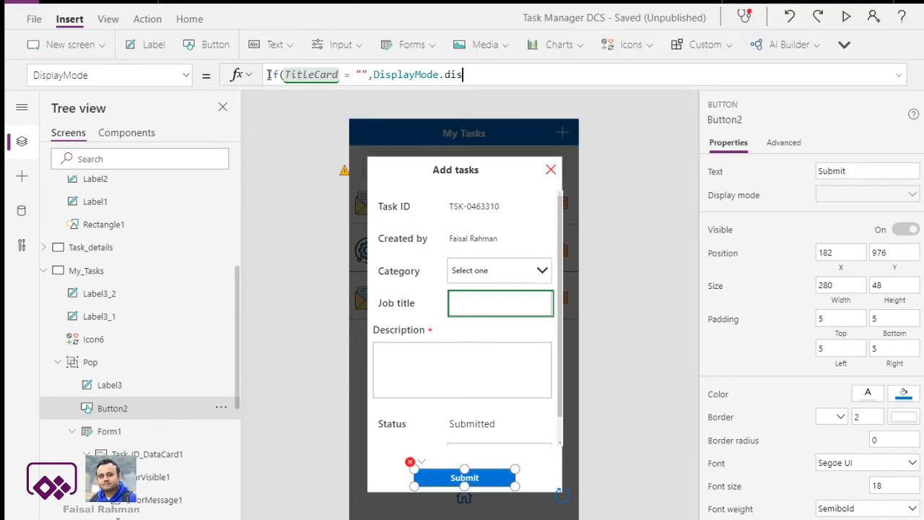
{"action": "key", "text": "Tab"}
{"action": "type", "text": ","}
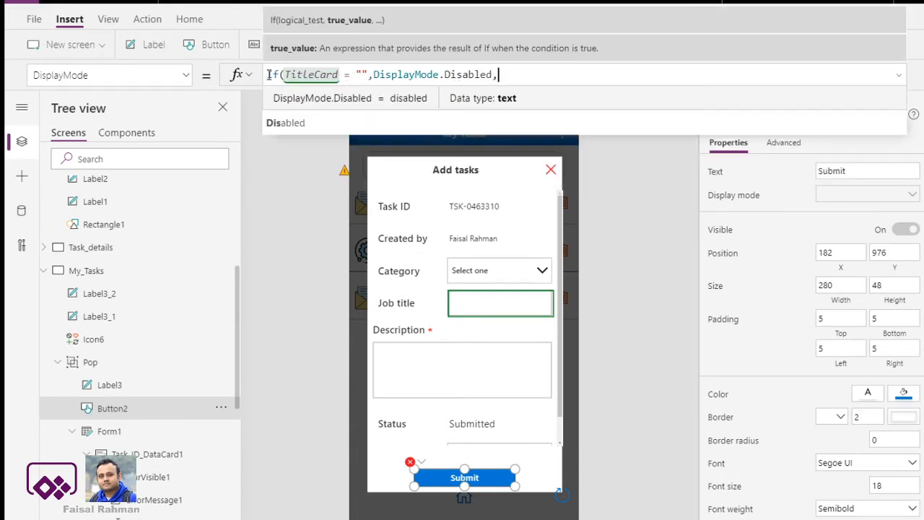
{"action": "type", "text": "DisplayMode.Edit)"}
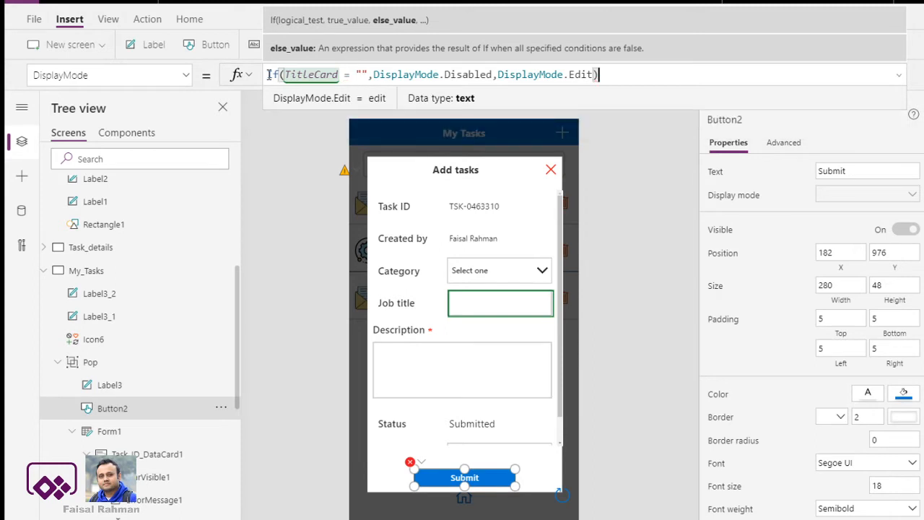
Add .Text to TitleCard in the Submit button's formula, giving If(TitleCard.Text = "",DisplayMode.Disabled,DisplayMode.Edit).
{"action": "key", "text": "Left"}
{"action": "key", "text": "Left"}
{"action": "key", "text": "Left"}
{"action": "key", "text": "Left"}
{"action": "key", "text": "Left"}
{"action": "key", "text": "Left"}
{"action": "key", "text": "Left"}
{"action": "key", "text": "Left"}
{"action": "key", "text": "Left"}
{"action": "key", "text": "Left"}
{"action": "key", "text": "Left"}
{"action": "key", "text": "Left"}
{"action": "key", "text": "Left"}
{"action": "key", "text": "Left"}
{"action": "key", "text": "Left"}
{"action": "key", "text": "Left"}
{"action": "key", "text": "Left"}
{"action": "key", "text": "Left"}
{"action": "key", "text": "Left"}
{"action": "key", "text": "Left"}
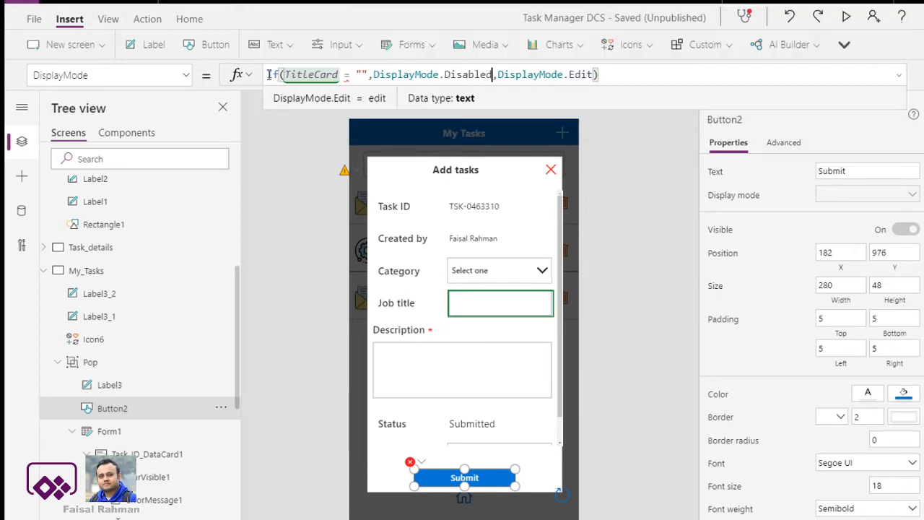
{"action": "type", "text": ".Text"}
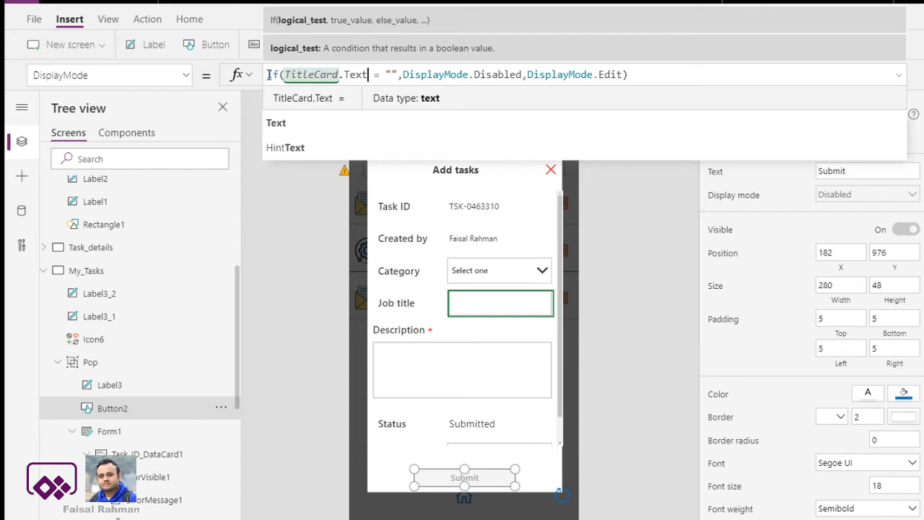
{"action": "left_click", "coordinate": [651, 269]}
Preview the app, enter hdsak as the Job title and erase it to test the Submit button, and close the preview.
{"action": "left_click", "coordinate": [846, 16]}
{"action": "left_click", "coordinate": [506, 255]}
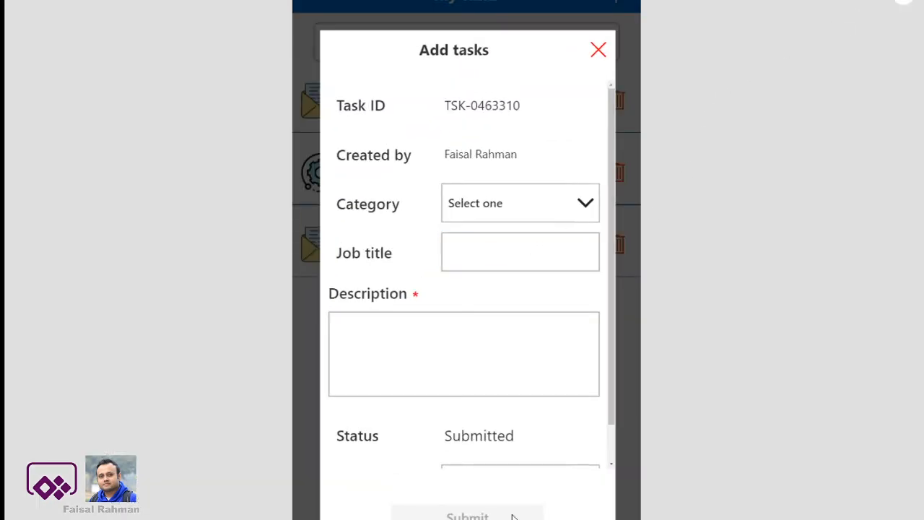
{"action": "left_click", "coordinate": [507, 259]}
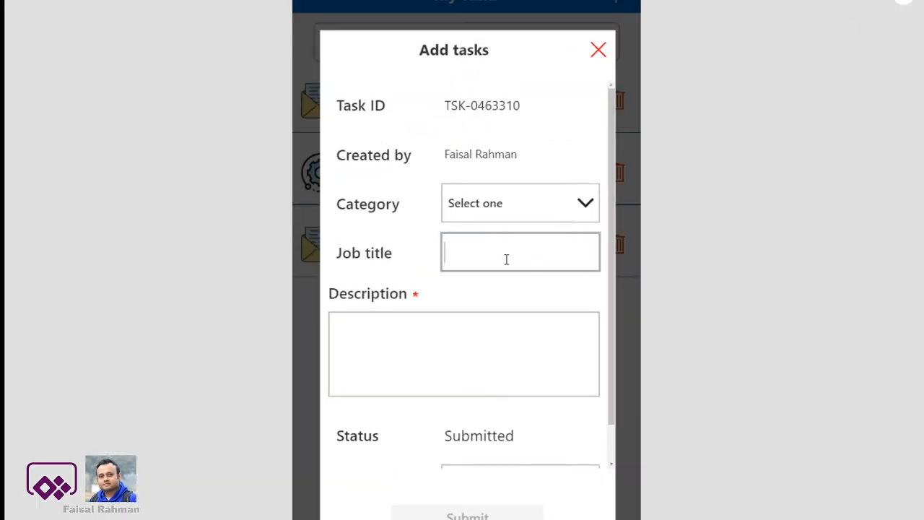
{"action": "type", "text": "hdsak"}
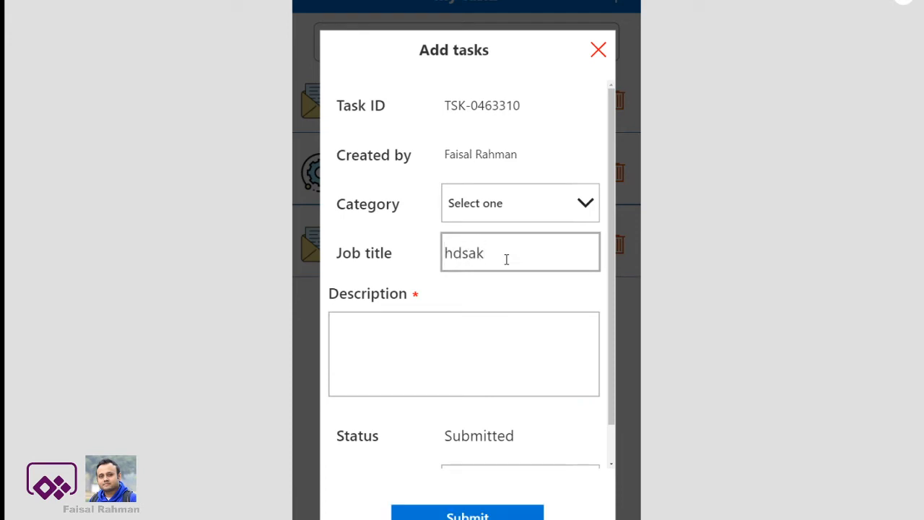
{"action": "key", "text": "BackSpace"}
{"action": "key", "text": "BackSpace"}
{"action": "key", "text": "BackSpace"}
{"action": "key", "text": "BackSpace"}
{"action": "key", "text": "BackSpace"}
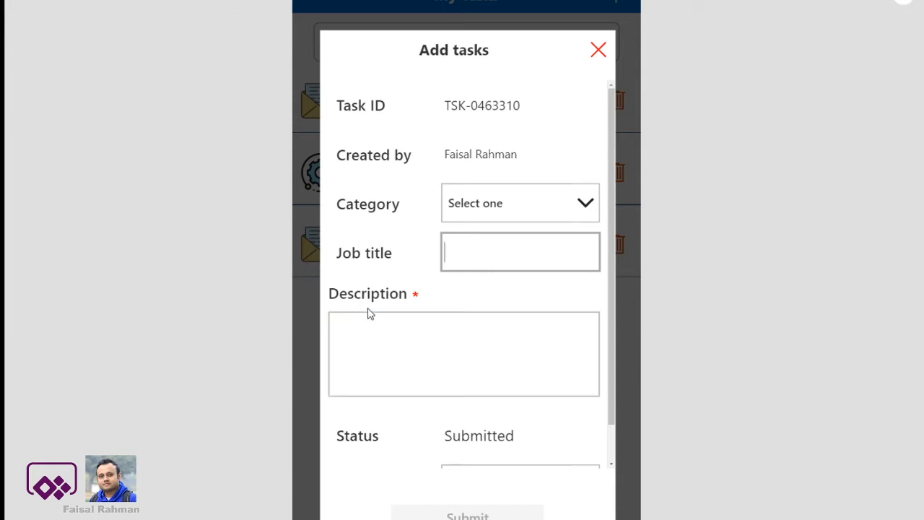
{"action": "left_click", "coordinate": [908, 10]}
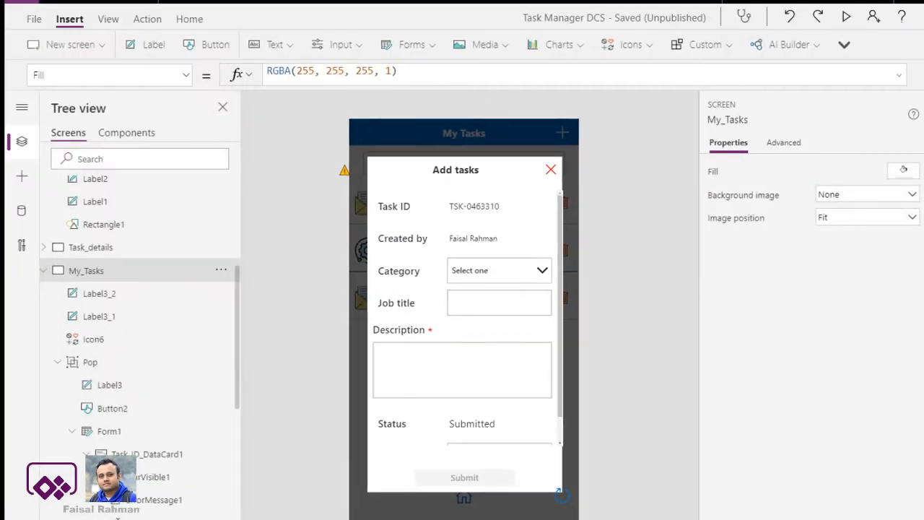
Insert the condition DescriptionCard.Text = "" before the else value in the Submit button's DisplayMode formula.
{"action": "left_click", "coordinate": [485, 478]}
{"action": "left_click", "coordinate": [485, 478]}
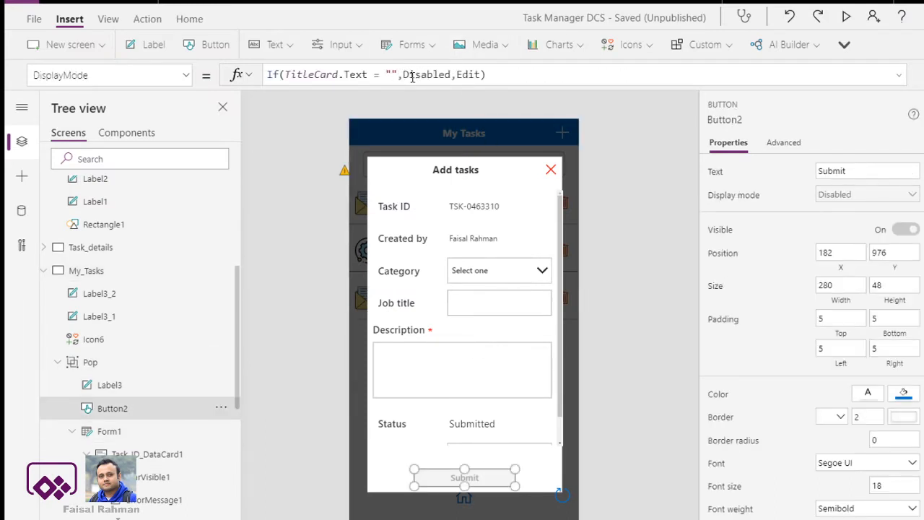
{"action": "left_click", "coordinate": [455, 74]}
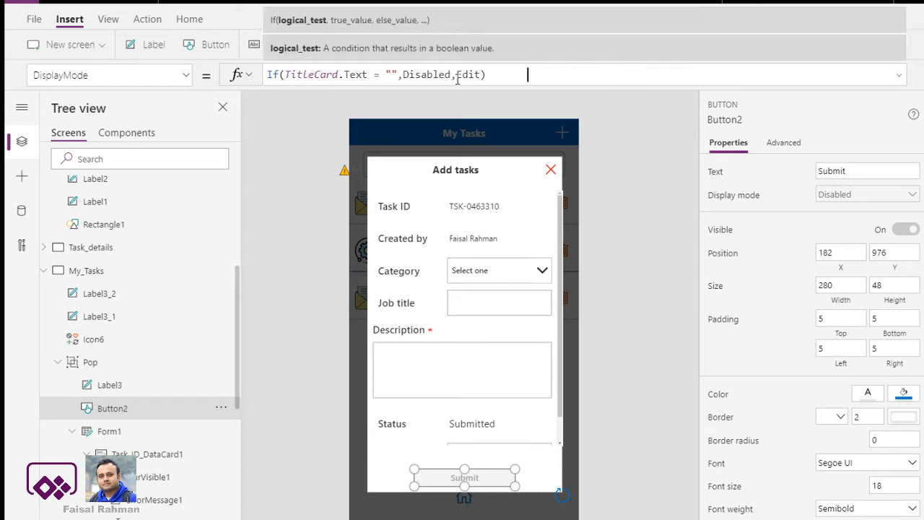
{"action": "left_click", "coordinate": [528, 75]}
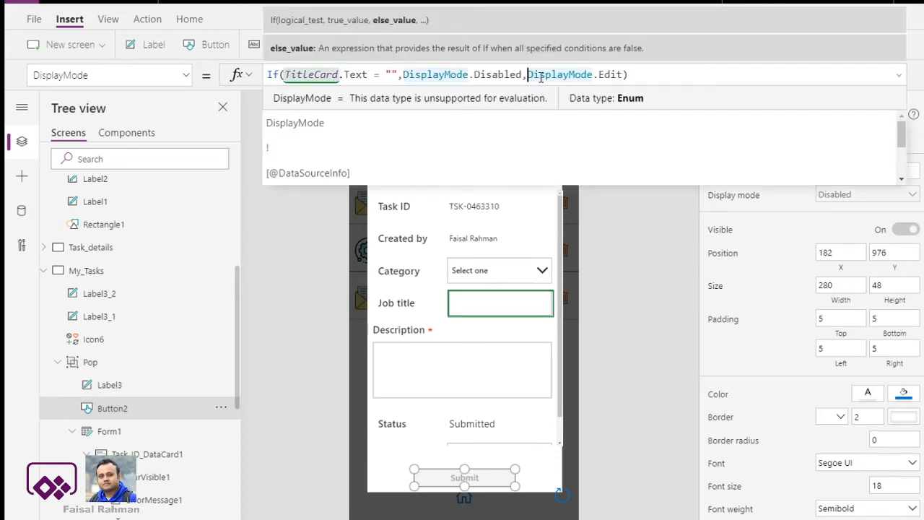
{"action": "type", "text": "DescrD"}
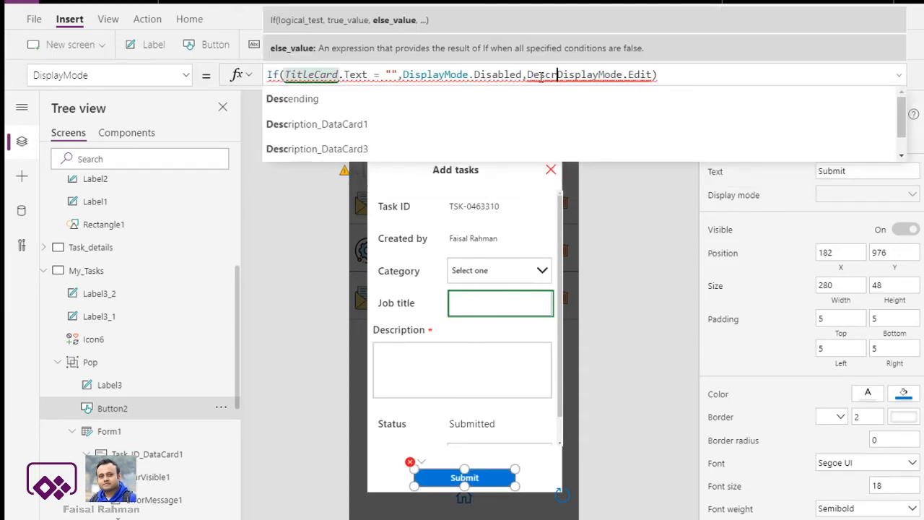
{"action": "type", "text": "r"}
{"action": "key", "text": "Down"}
{"action": "key", "text": "Down"}
{"action": "key", "text": "Down"}
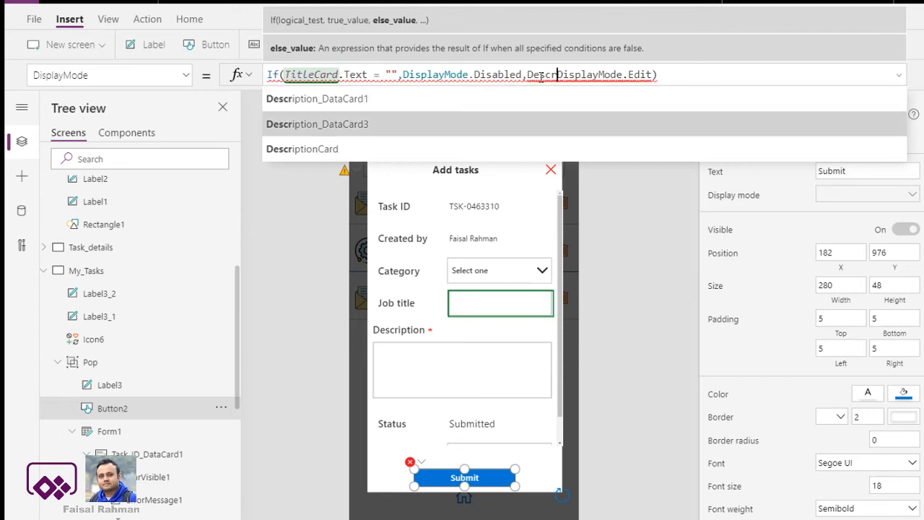
{"action": "key", "text": "Return"}
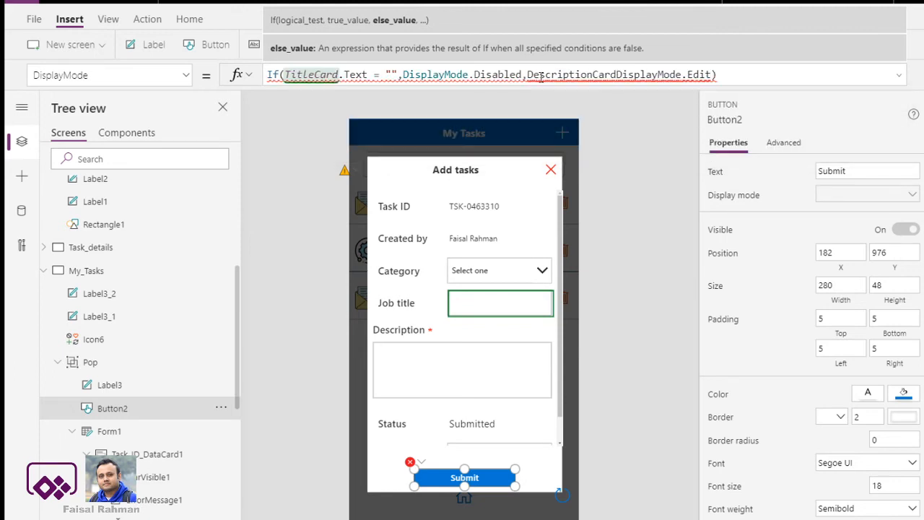
{"action": "type", "text": ".Text ="}
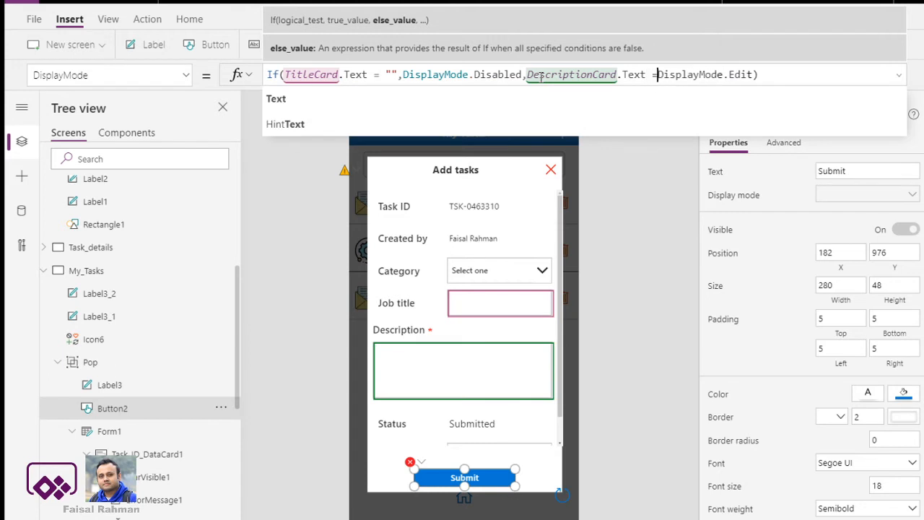
{"action": "type", "text": " \"\""}
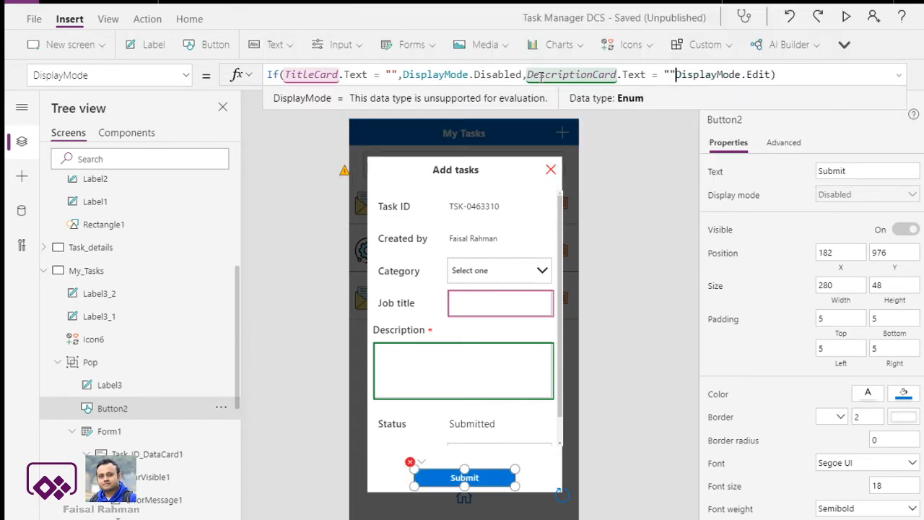
{"action": "type", "text": ","}
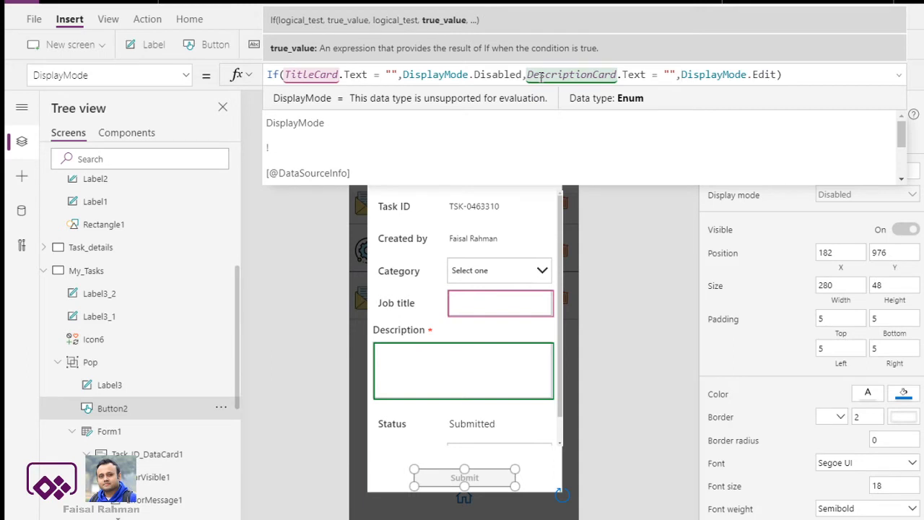
Give the DescriptionCard.Text condition DisplayMode.Disabled as its true value in the Submit button's formula.
{"action": "type", "text": "DisplayMode.Edit"}
{"action": "key", "text": "BackSpace"}
{"action": "key", "text": "BackSpace"}
{"action": "key", "text": "BackSpace"}
{"action": "key", "text": "BackSpace"}
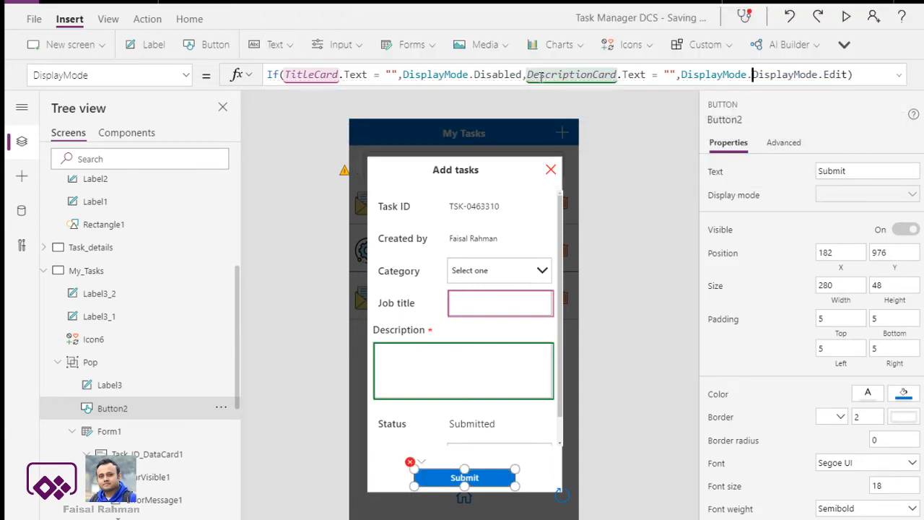
{"action": "type", "text": "Dis"}
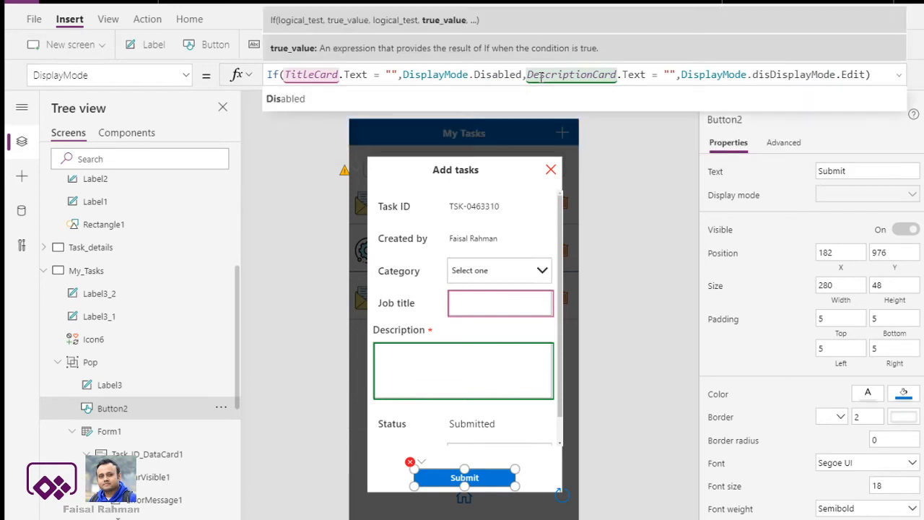
{"action": "key", "text": "Tab"}
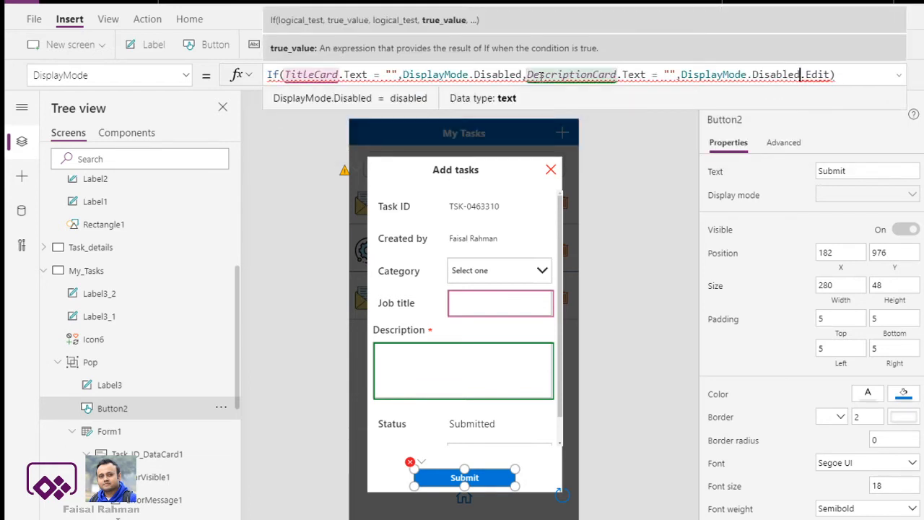
{"action": "type", "text": ","}
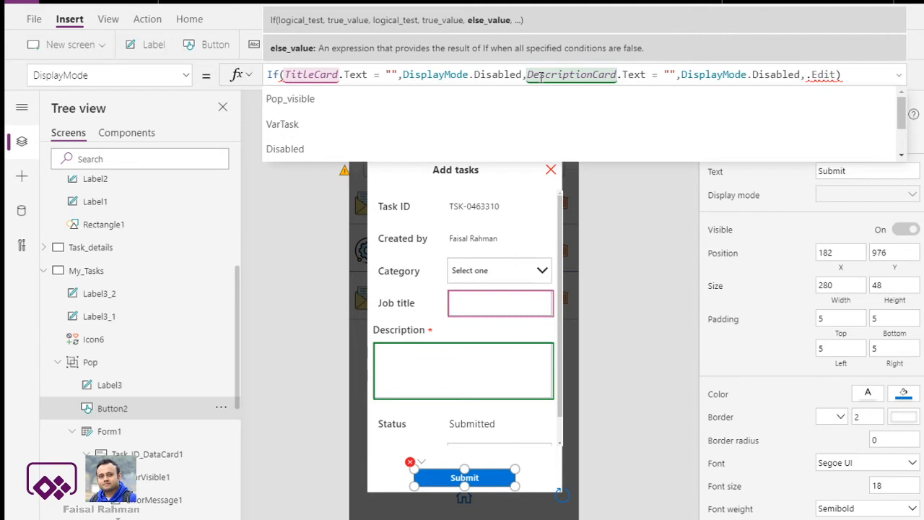
Replace the leftover .Edit at the end of the Submit button's formula with DisplayMode.Edit as the else value.
{"action": "key", "text": "Delete"}
{"action": "key", "text": "Delete"}
{"action": "key", "text": "Delete"}
{"action": "key", "text": "Delete"}
{"action": "key", "text": "Delete"}
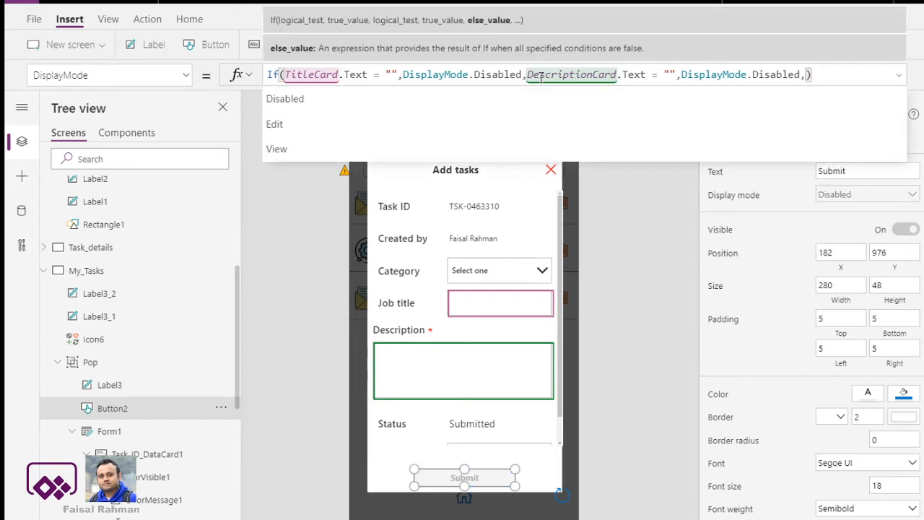
{"action": "type", "text": "DisplayMode.Edit"}
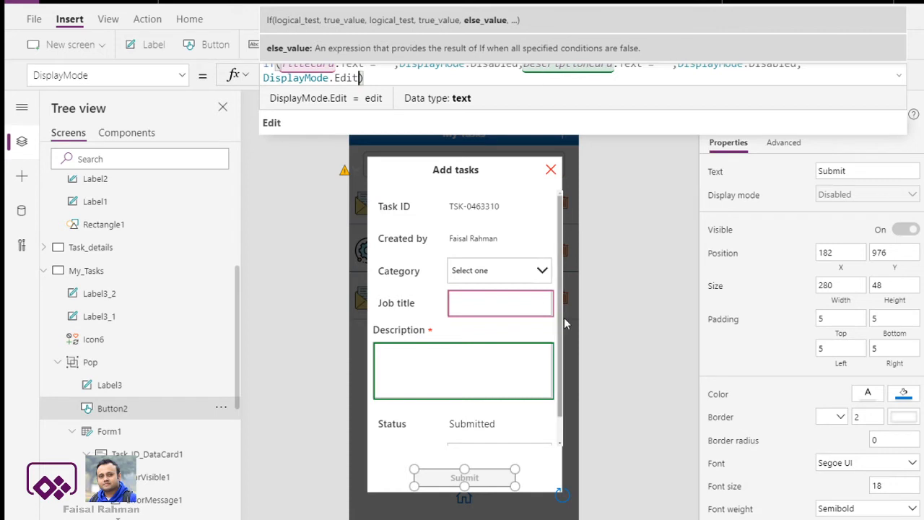
{"action": "left_click", "coordinate": [629, 285]}
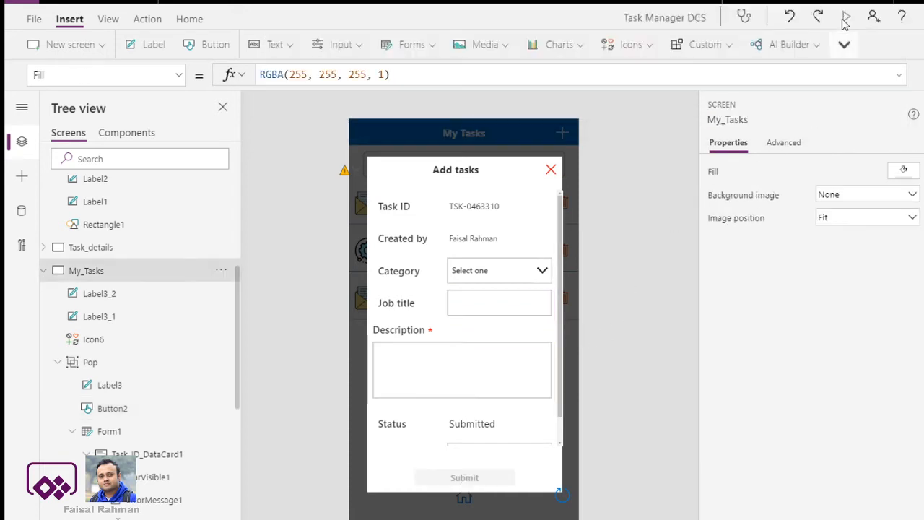
Preview the app with Test as the Job title, enter and erase fsdfs as the Description to test the Submit button, and close the preview.
{"action": "left_click", "coordinate": [843, 16]}
{"action": "left_click", "coordinate": [544, 252]}
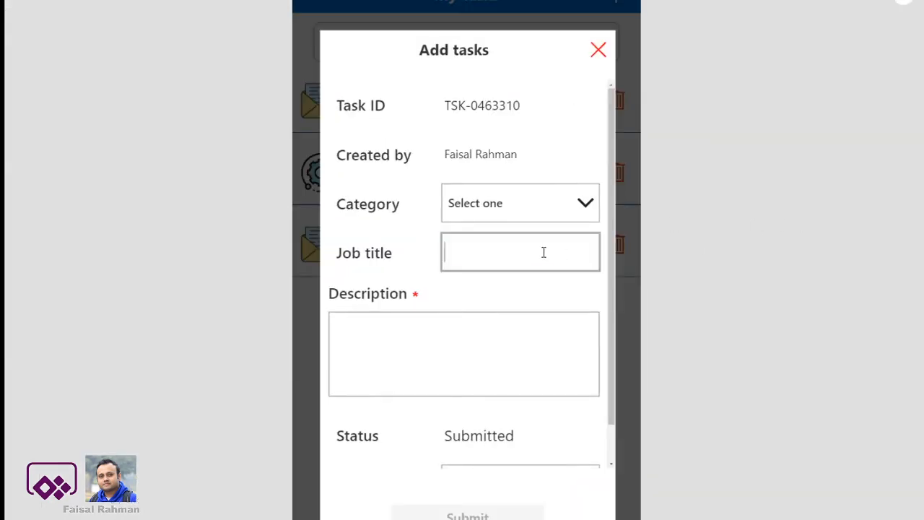
{"action": "type", "text": "Test"}
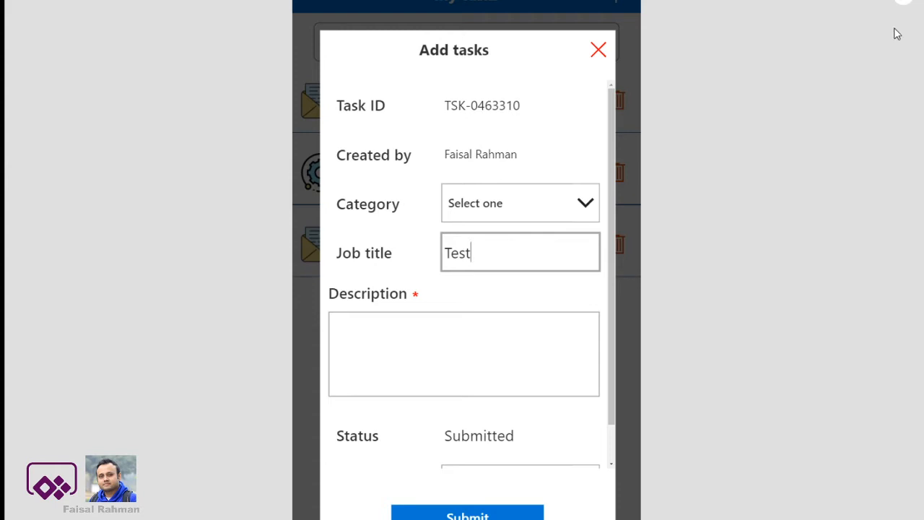
{"action": "left_click", "coordinate": [541, 359]}
{"action": "type", "text": "fsdfs"}
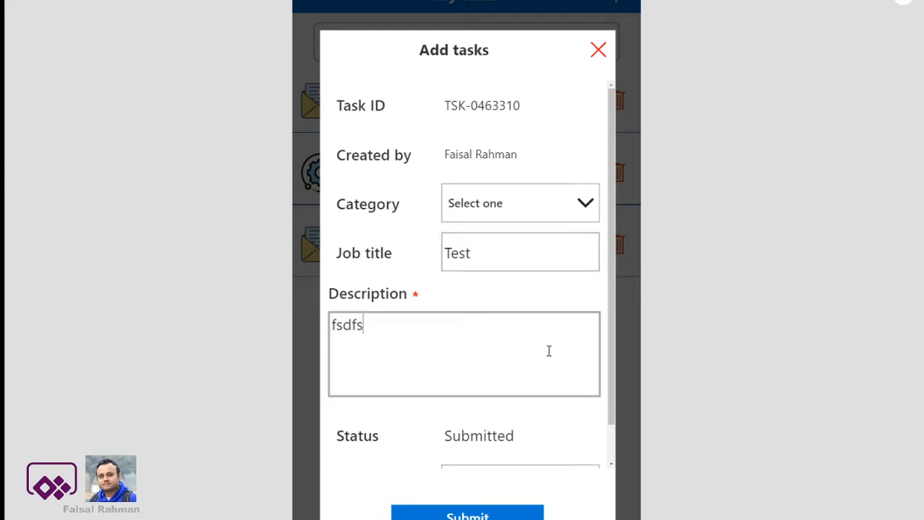
{"action": "key", "text": "BackSpace"}
{"action": "key", "text": "BackSpace"}
{"action": "key", "text": "BackSpace"}
{"action": "key", "text": "BackSpace"}
{"action": "key", "text": "BackSpace"}
{"action": "left_click", "coordinate": [908, 6]}
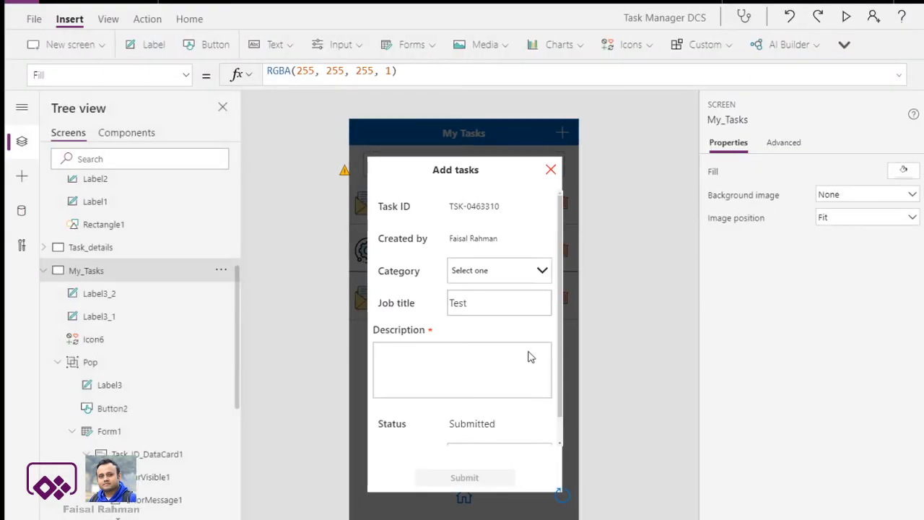
Enlarge the formula editor for the Submit button's DisplayMode and format the formula text onto separate lines.
{"action": "left_click", "coordinate": [488, 487]}
{"action": "left_click", "coordinate": [488, 486]}
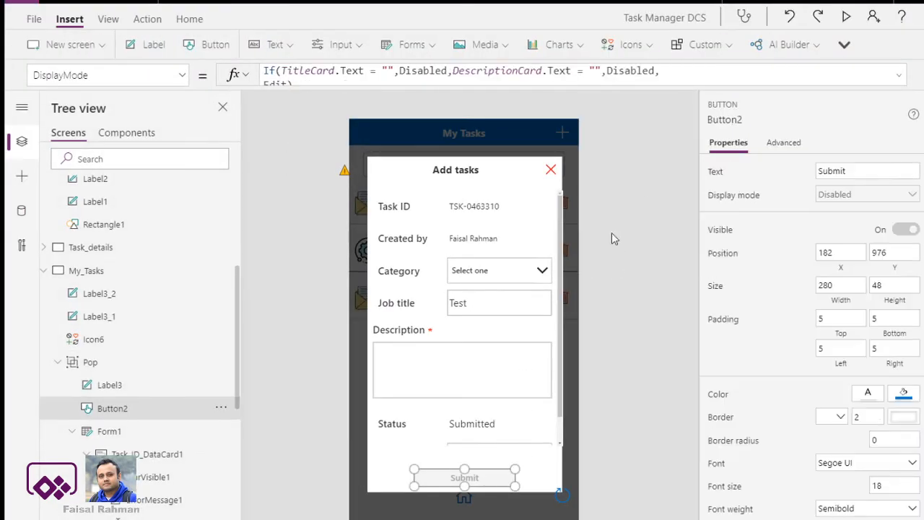
{"action": "left_click_drag", "start_coordinate": [622, 87], "coordinate": [626, 341]}
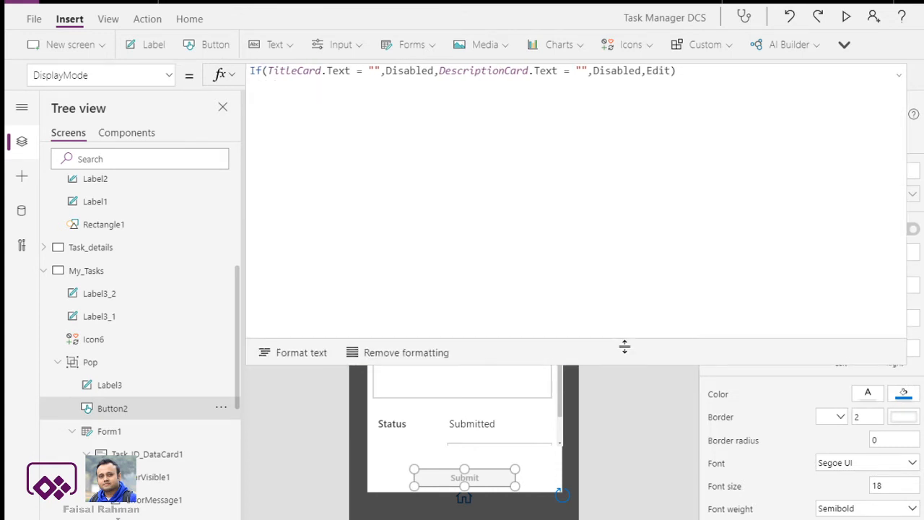
{"action": "left_click", "coordinate": [490, 156]}
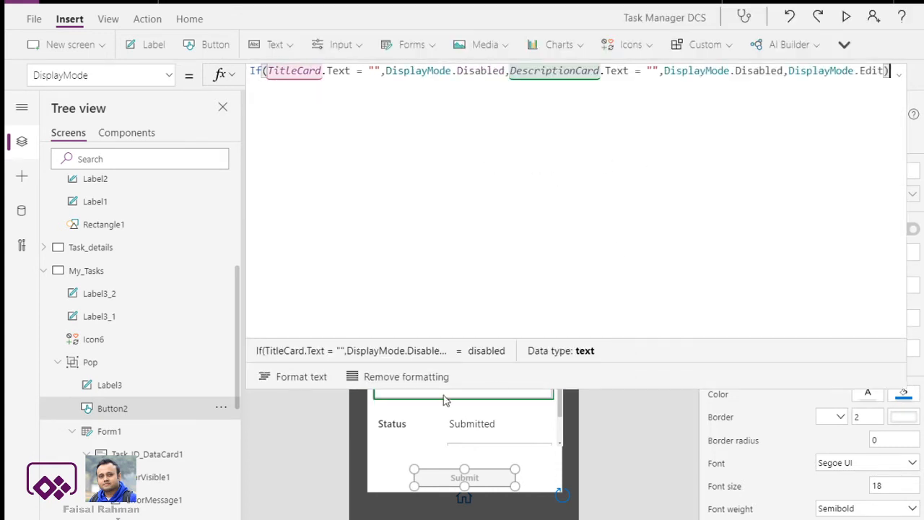
{"action": "left_click", "coordinate": [310, 377]}
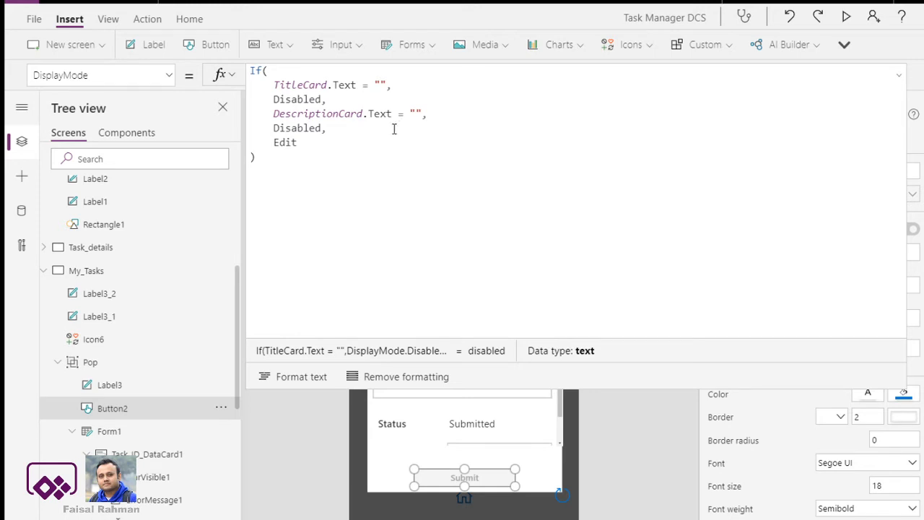
{"action": "left_click", "coordinate": [275, 114]}
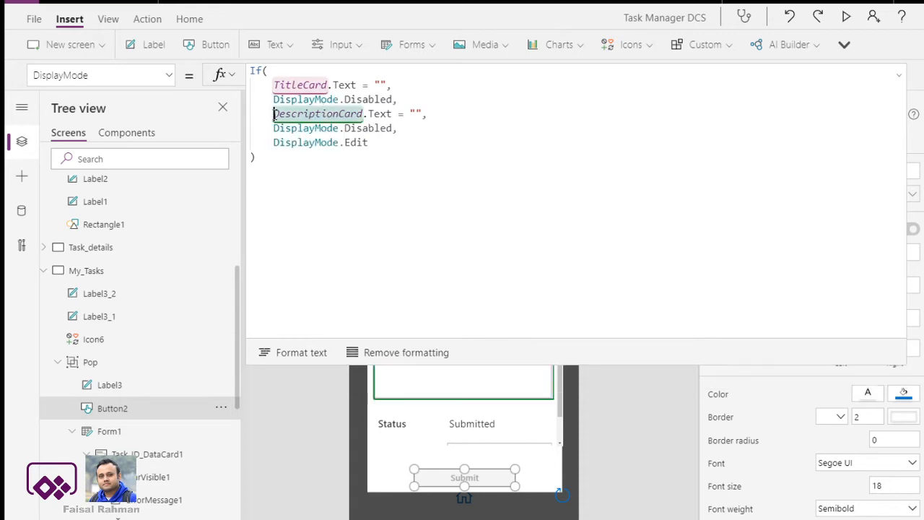
{"action": "left_click", "coordinate": [481, 143]}
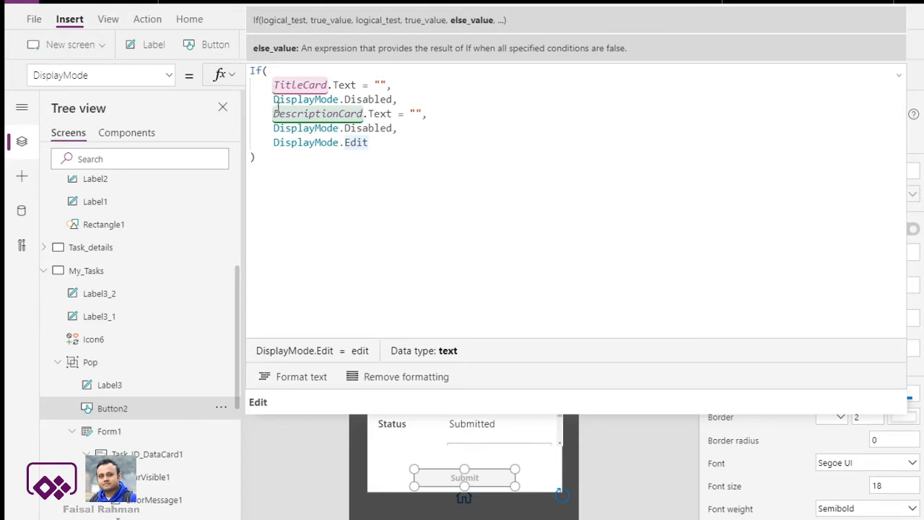
{"action": "left_click_drag", "start_coordinate": [431, 115], "coordinate": [273, 114]}
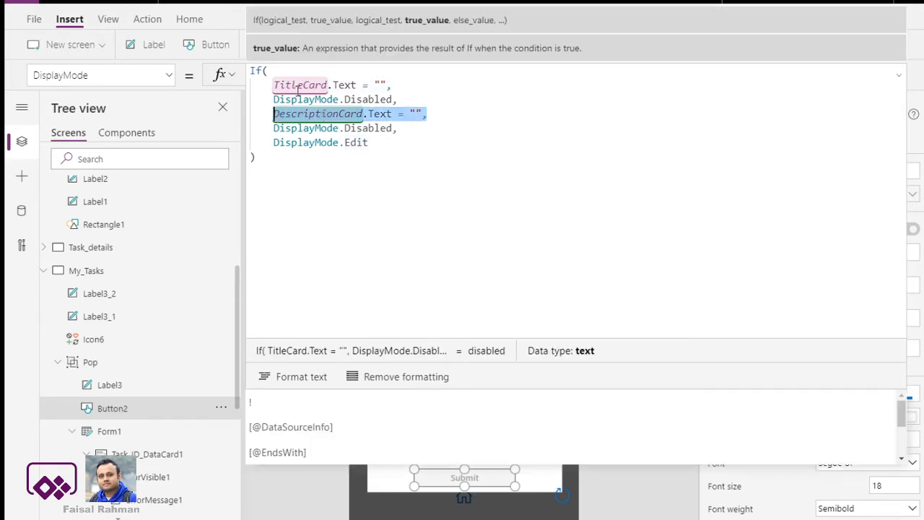
{"action": "left_click", "coordinate": [378, 156]}
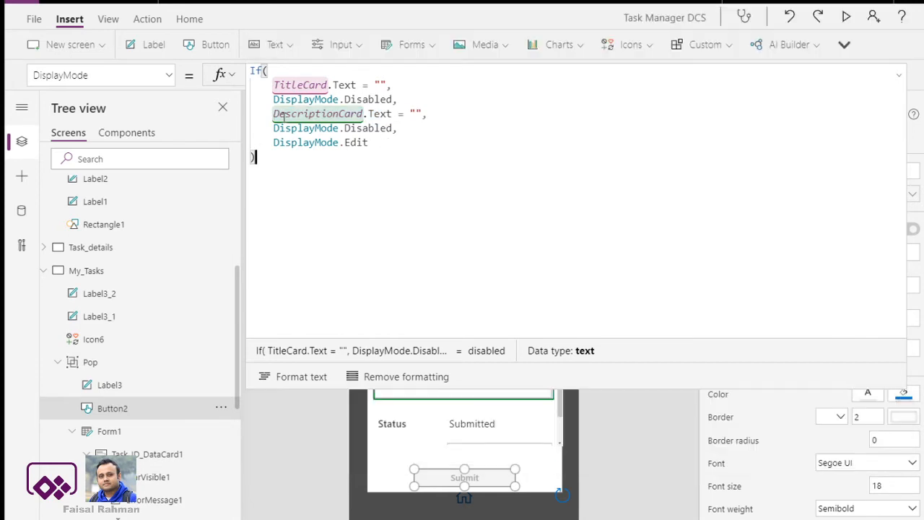
{"action": "left_click_drag", "start_coordinate": [275, 114], "coordinate": [424, 114]}
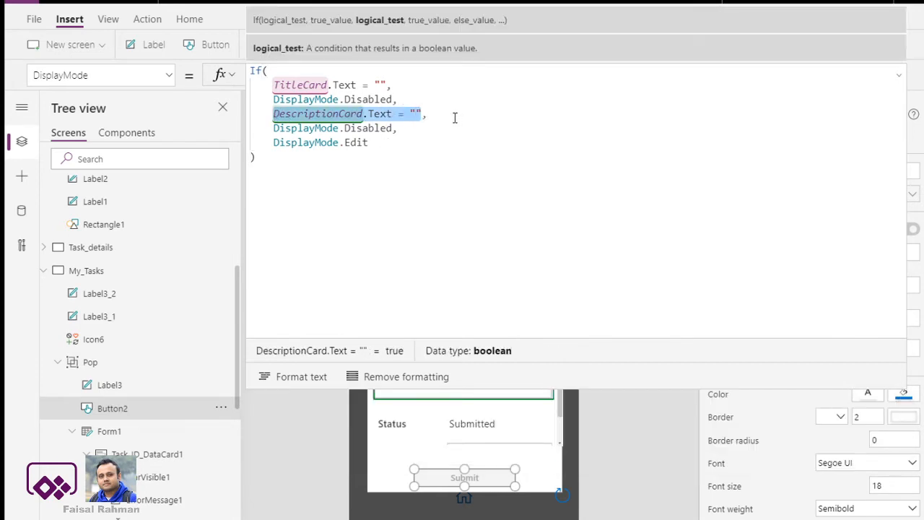
{"action": "left_click_drag", "start_coordinate": [406, 130], "coordinate": [273, 116]}
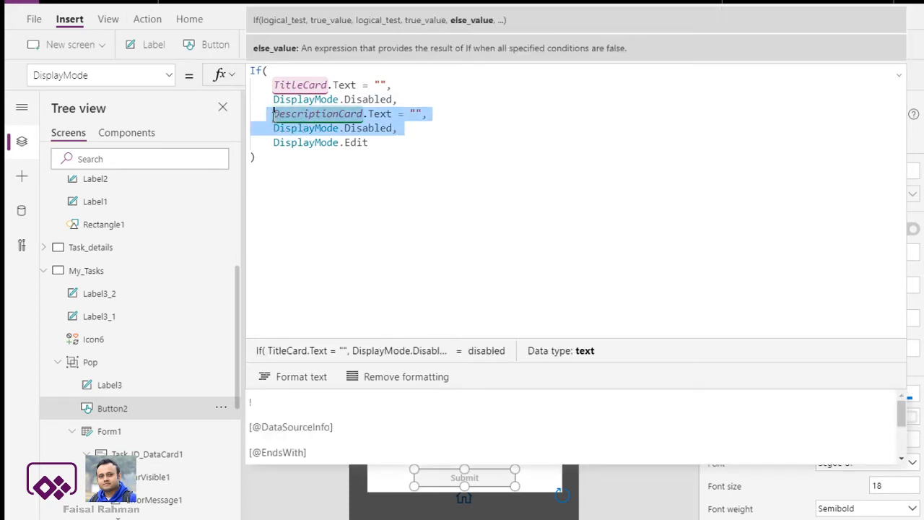
{"action": "left_click", "coordinate": [425, 145]}
Copy the DescriptionCard.Text = "" condition, and remove it together with its DisplayMode.Disabled value from the Submit button's formula.
{"action": "left_click_drag", "start_coordinate": [421, 113], "coordinate": [273, 113]}
{"action": "key", "text": "ctrl+c"}
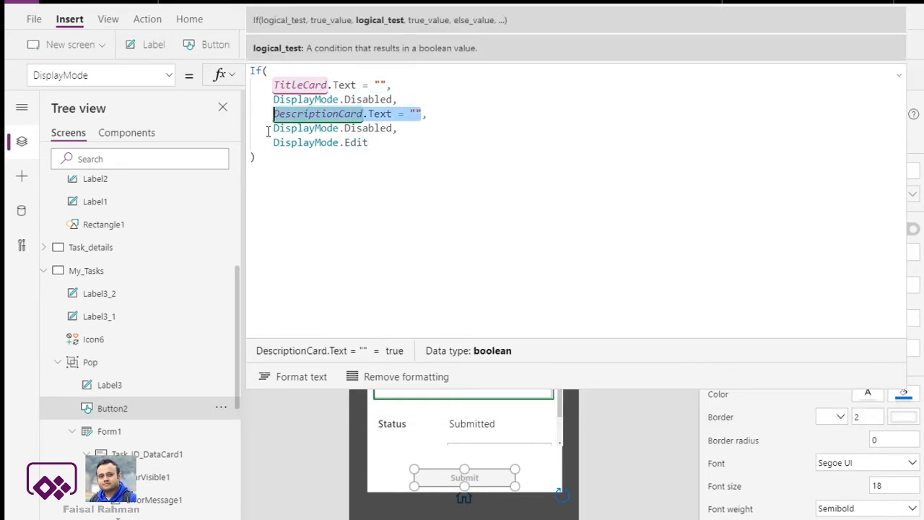
{"action": "key", "text": "BackSpace"}
{"action": "mouse_move", "coordinate": [397, 129]}
{"action": "left_mouse_down"}
{"action": "mouse_move", "coordinate": [301, 102]}
{"action": "mouse_move", "coordinate": [276, 113]}
{"action": "left_mouse_up"}
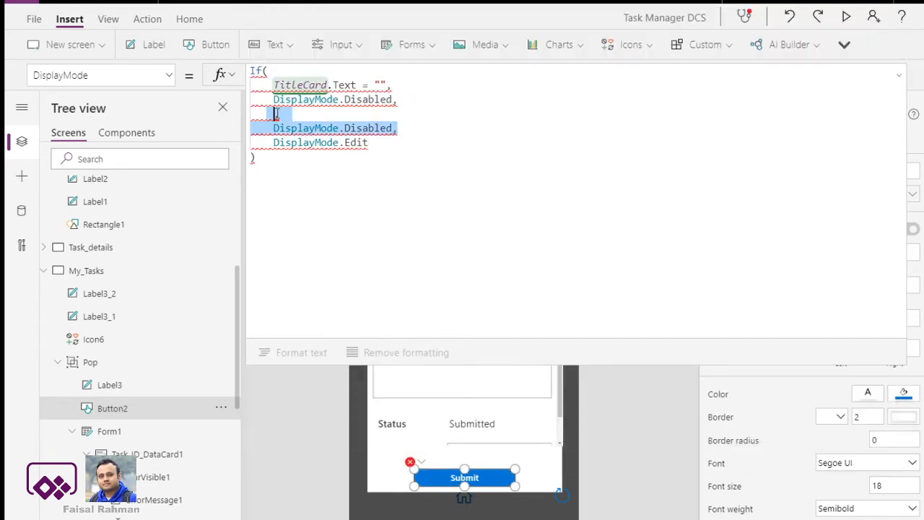
{"action": "key", "text": "BackSpace"}
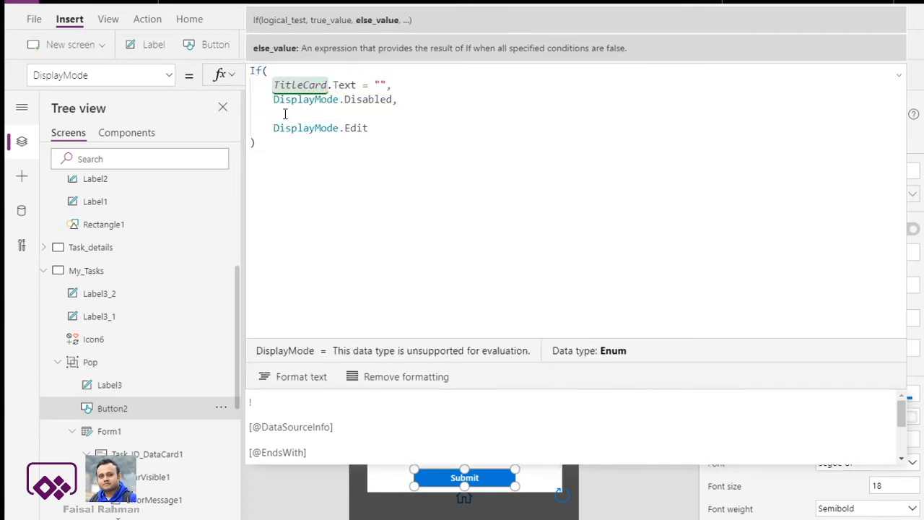
{"action": "key", "text": "BackSpace"}
{"action": "key", "text": "BackSpace"}
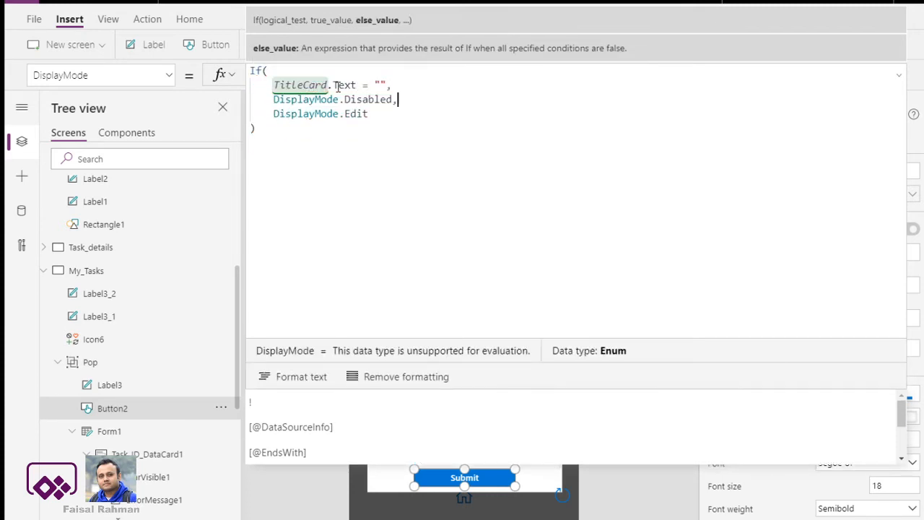
Add || DescriptionCard.Text = "" after the TitleCard condition in the Submit button's DisplayMode formula, and shrink the formula editor.
{"action": "left_click", "coordinate": [389, 85]}
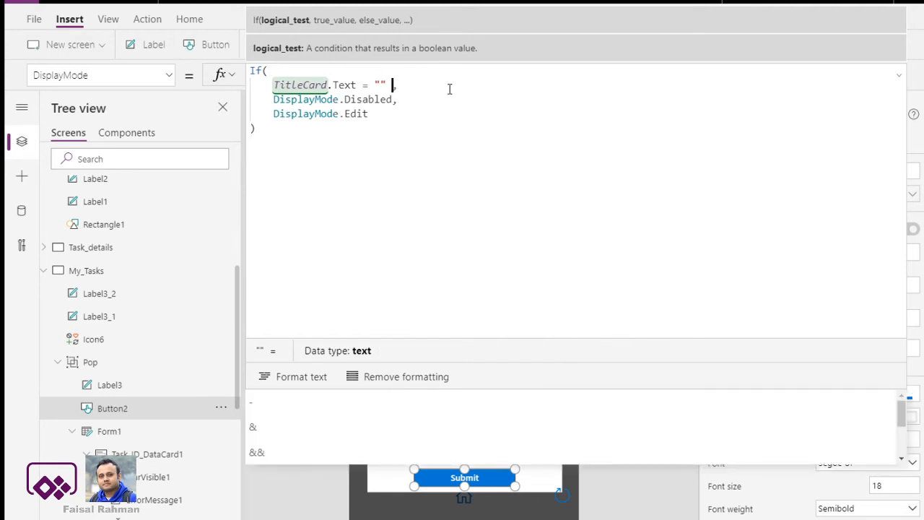
{"action": "type", "text": "||"}
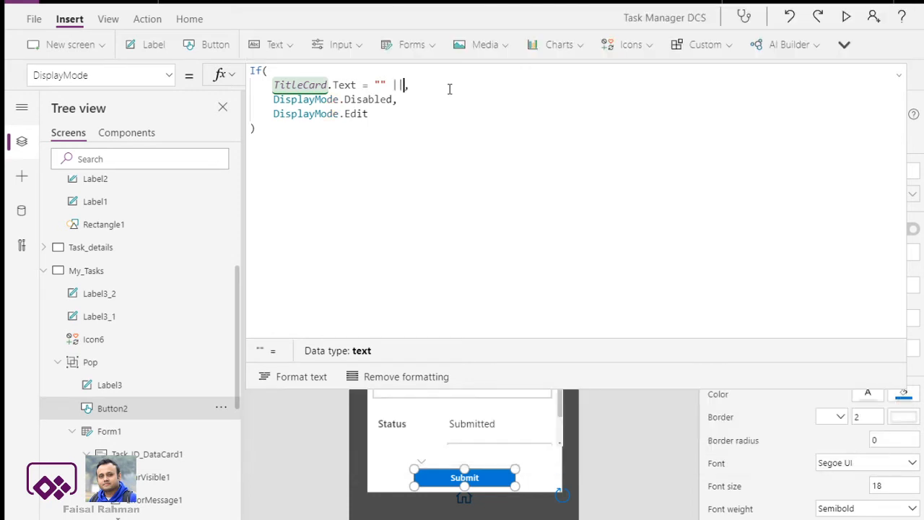
{"action": "key", "text": "ctrl+v"}
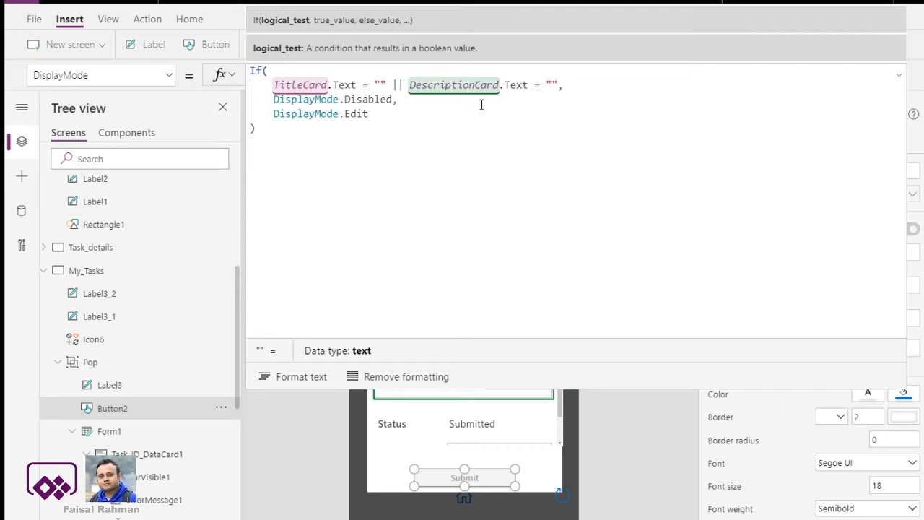
{"action": "left_click_drag", "start_coordinate": [645, 392], "coordinate": [692, 160]}
{"action": "left_click", "coordinate": [679, 252]}
Preview the app, erase the Job title and enter Test as the Description to test the Submit button.
{"action": "left_click", "coordinate": [848, 17]}
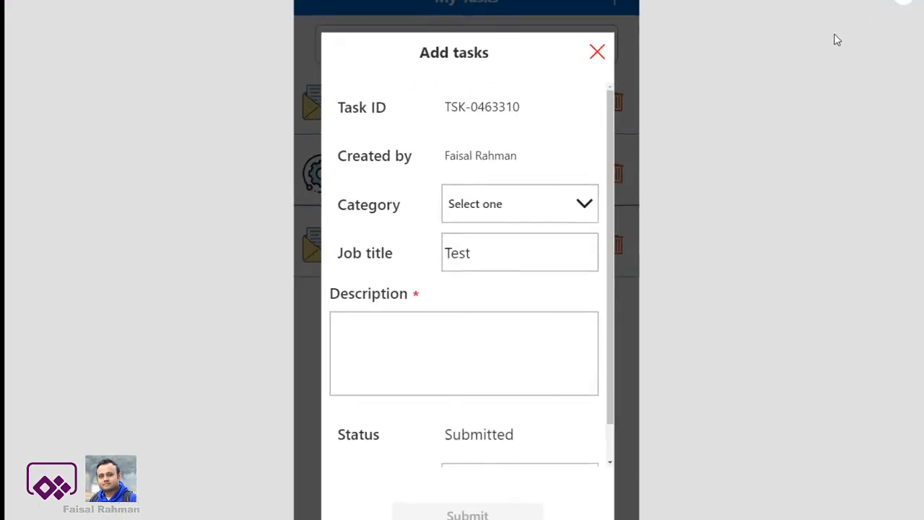
{"action": "left_click", "coordinate": [429, 354]}
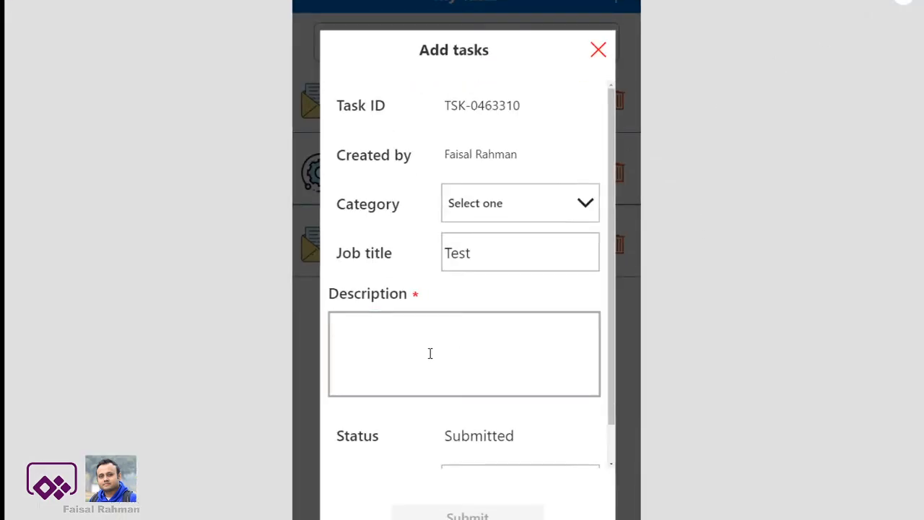
{"action": "left_click", "coordinate": [489, 256]}
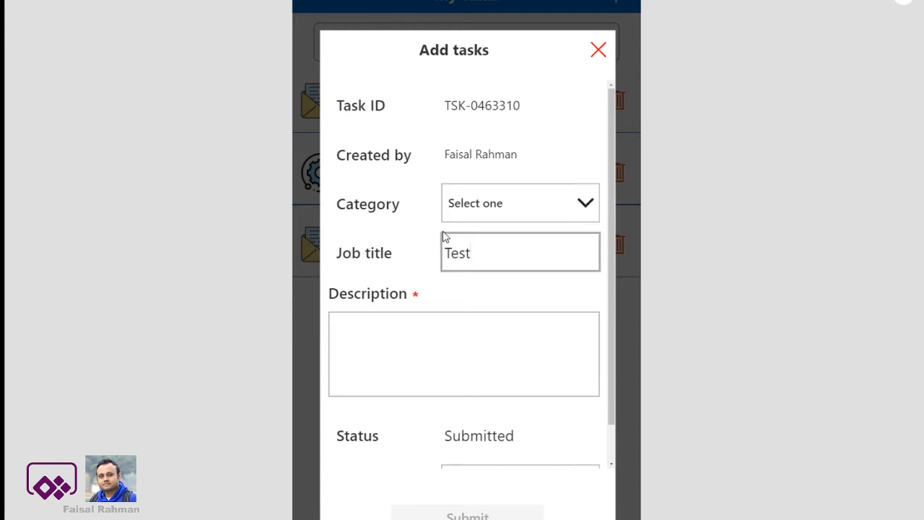
{"action": "key", "text": "BackSpace"}
{"action": "key", "text": "BackSpace"}
{"action": "key", "text": "BackSpace"}
{"action": "key", "text": "BackSpace"}
{"action": "left_click", "coordinate": [413, 340]}
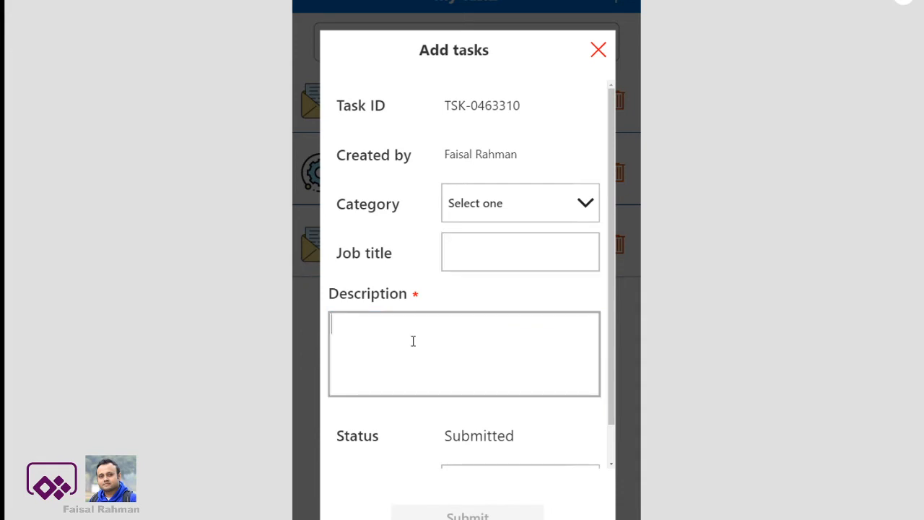
{"action": "type", "text": "Test"}
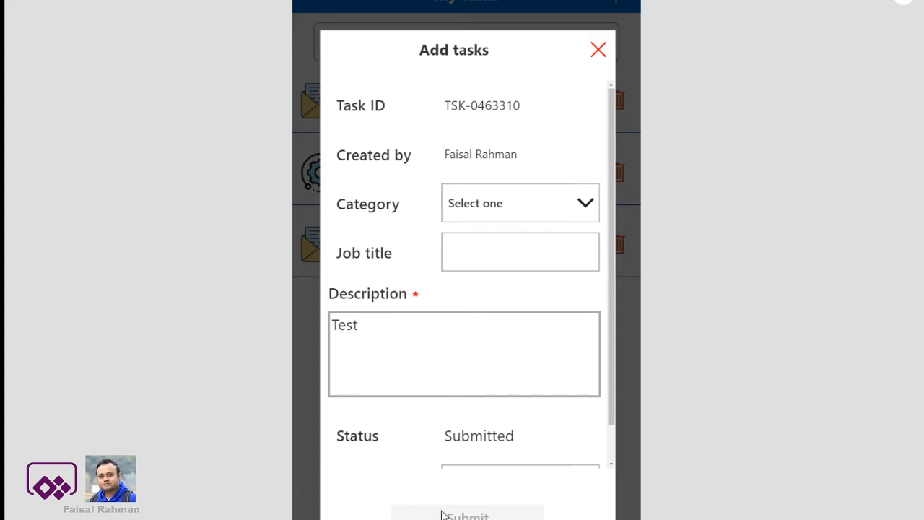
Enter test as the Job title, erase the Description to test the Submit button again, and close the preview.
{"action": "left_click", "coordinate": [450, 255]}
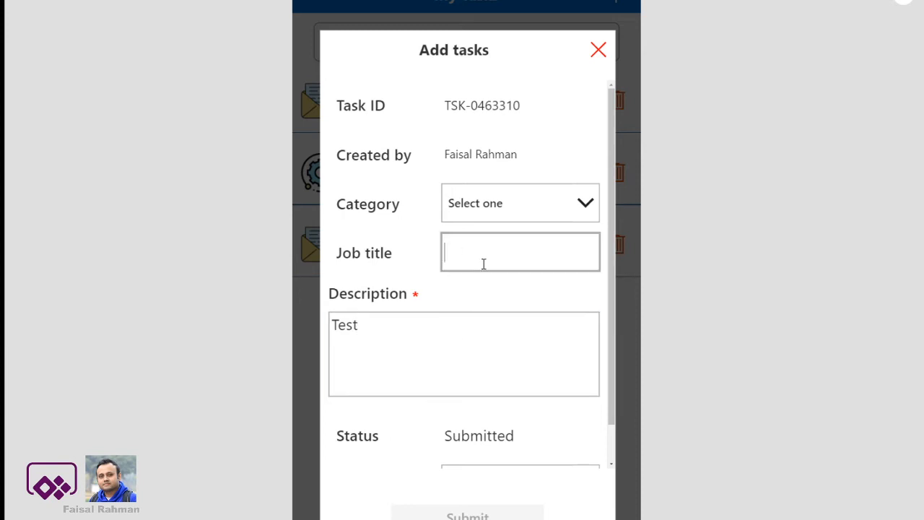
{"action": "type", "text": "test"}
{"action": "left_click", "coordinate": [484, 314]}
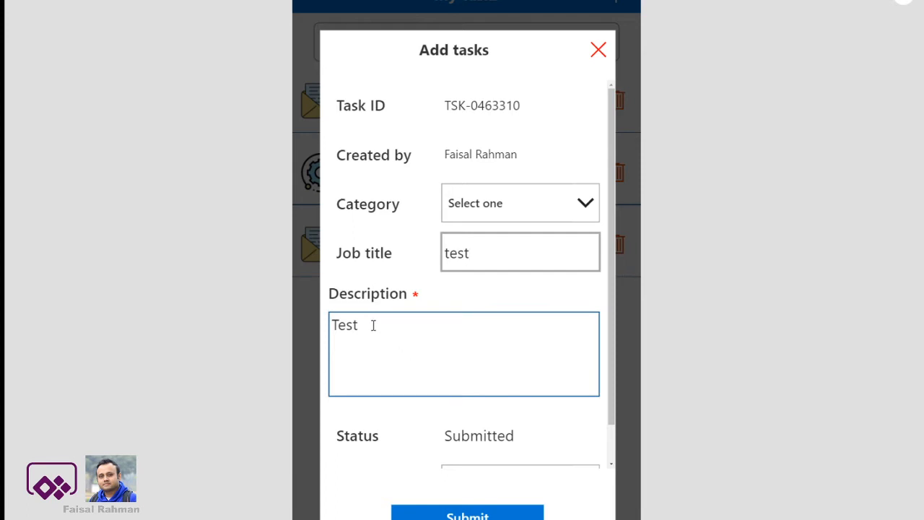
{"action": "left_click_drag", "start_coordinate": [373, 325], "coordinate": [335, 323]}
{"action": "key", "text": "BackSpace"}
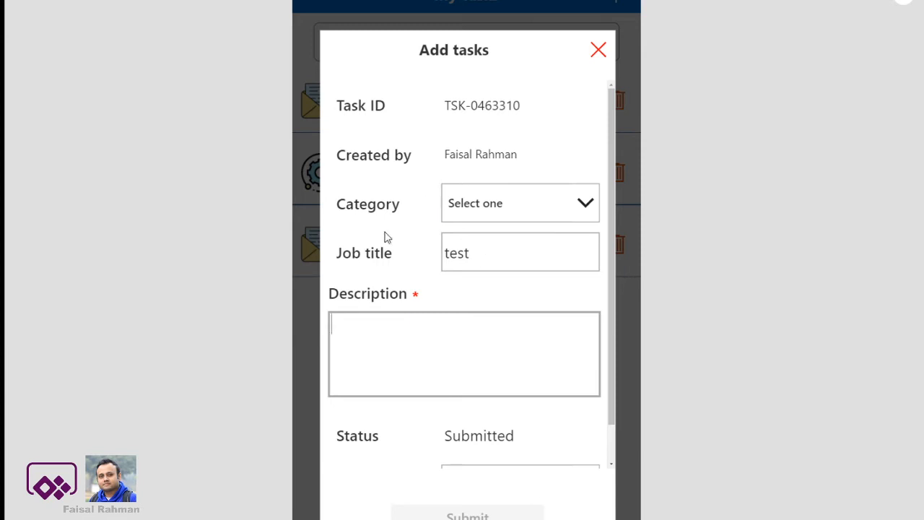
{"action": "left_click", "coordinate": [416, 295]}
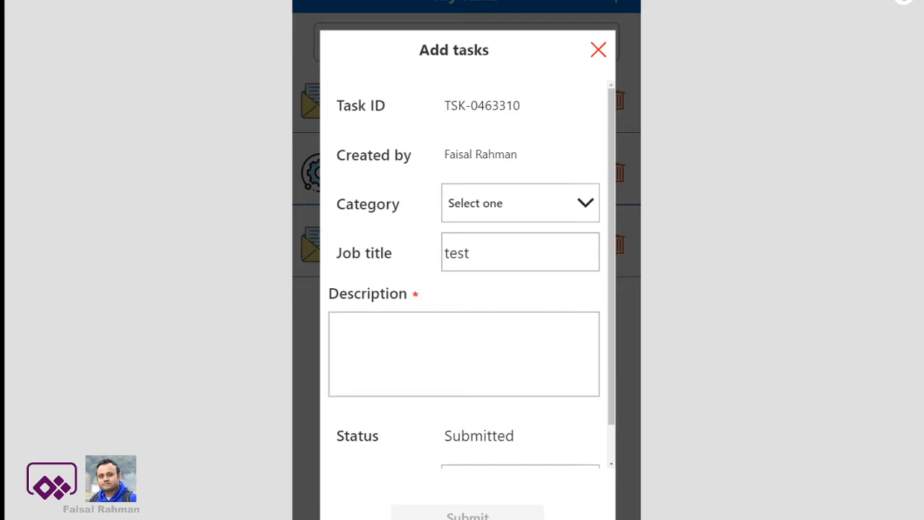
{"action": "key", "text": "Escape"}
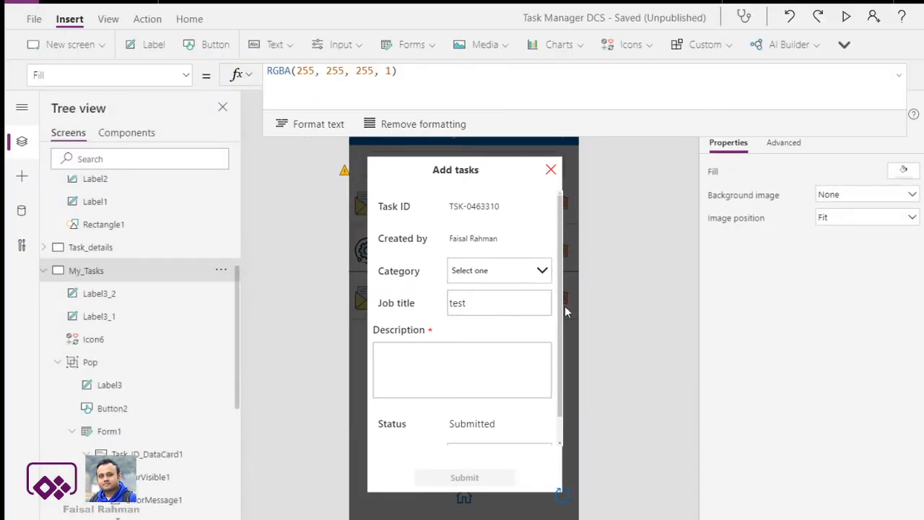
Bring the Job title's asterisk label, Label3_1, to the front of the My_Tasks screen.
{"action": "left_click", "coordinate": [480, 306]}
{"action": "left_click", "coordinate": [431, 330]}
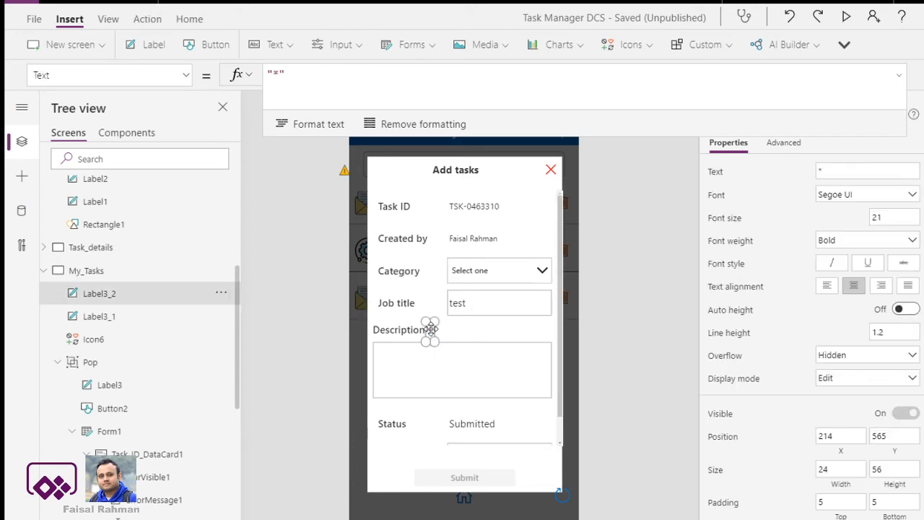
{"action": "left_click", "coordinate": [86, 321]}
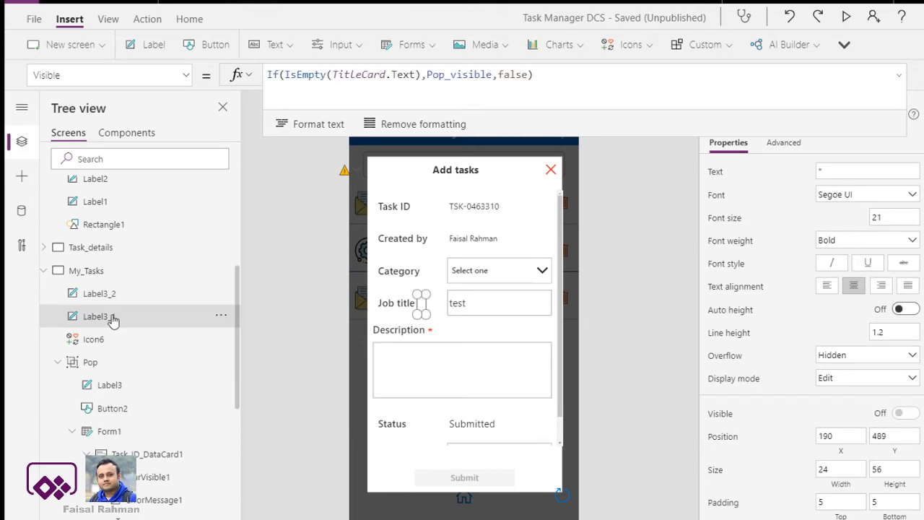
{"action": "right_click", "coordinate": [175, 324]}
{"action": "mouse_move", "coordinate": [226, 448]}
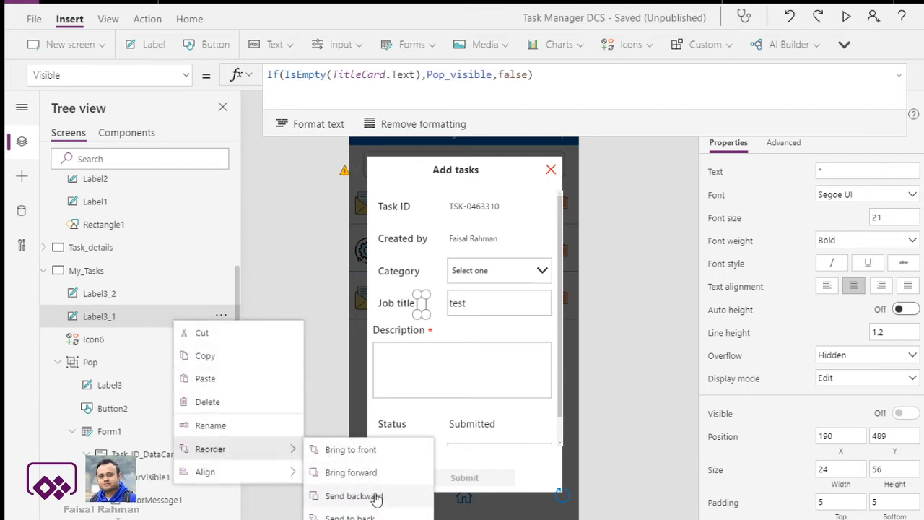
{"action": "left_click", "coordinate": [361, 450]}
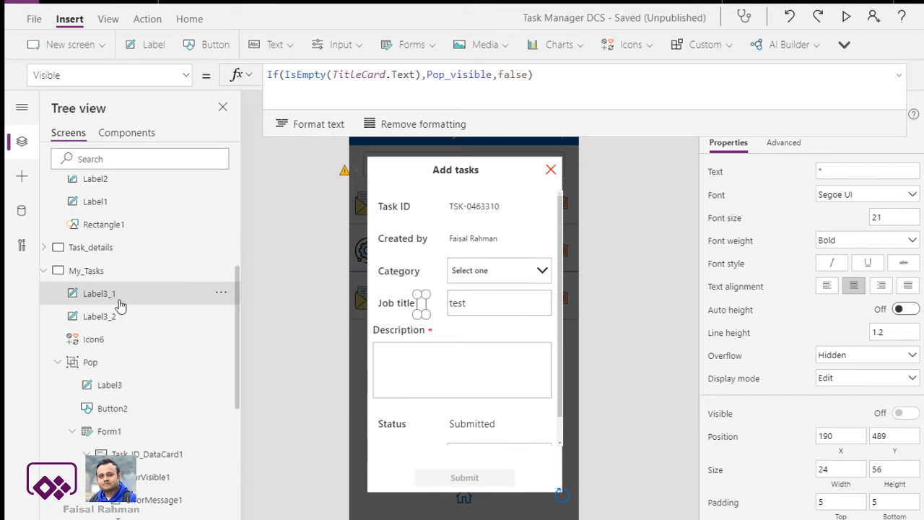
{"action": "right_click", "coordinate": [166, 298]}
{"action": "mouse_move", "coordinate": [244, 425]}
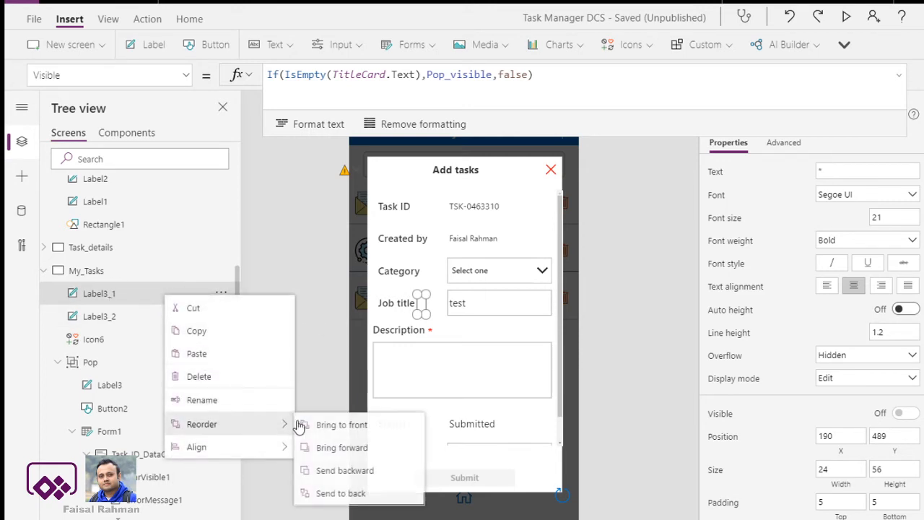
{"action": "left_click", "coordinate": [307, 424]}
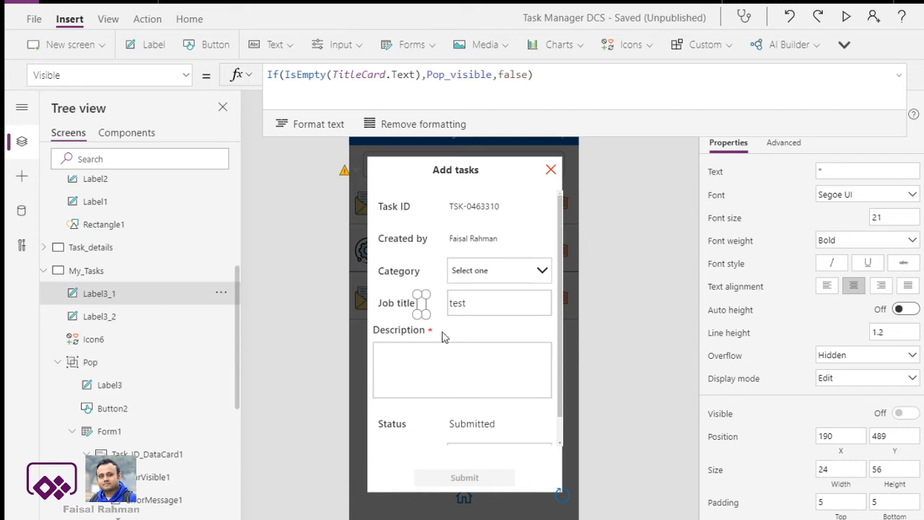
{"action": "left_click", "coordinate": [473, 325]}
{"action": "left_click", "coordinate": [610, 318]}
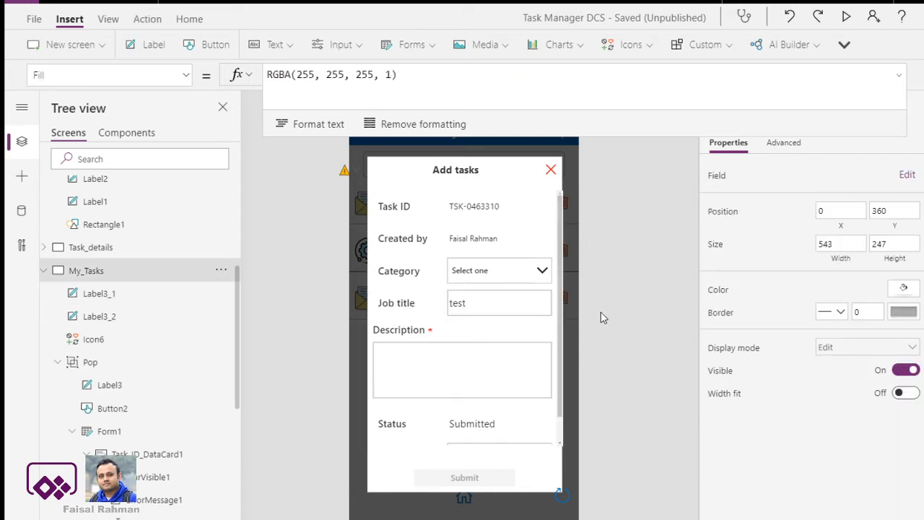
Examine the Text and Visible properties of the Description's asterisk label, Label3_2.
{"action": "left_click", "coordinate": [431, 332]}
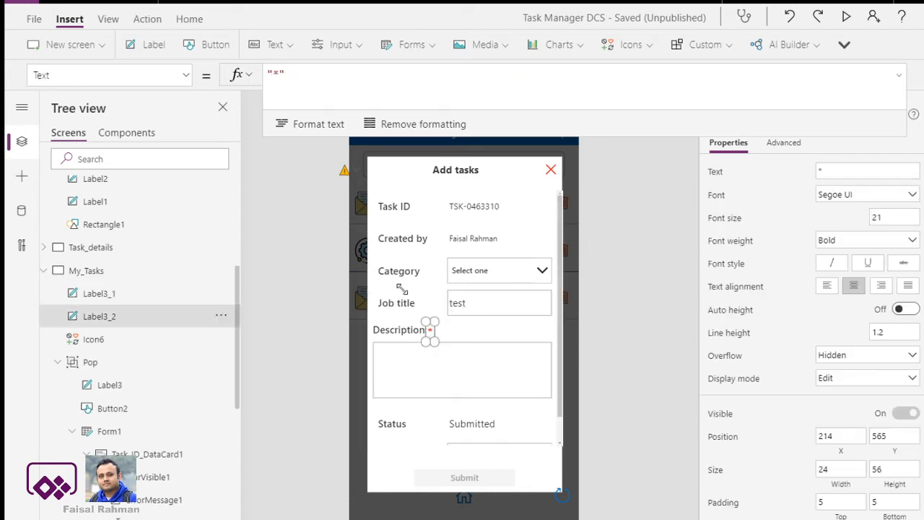
{"action": "left_click", "coordinate": [186, 77]}
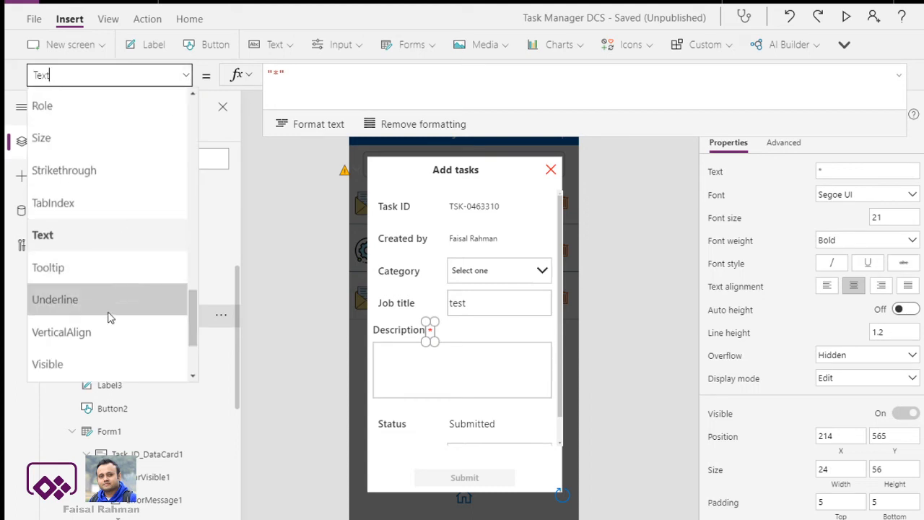
{"action": "left_click", "coordinate": [99, 367]}
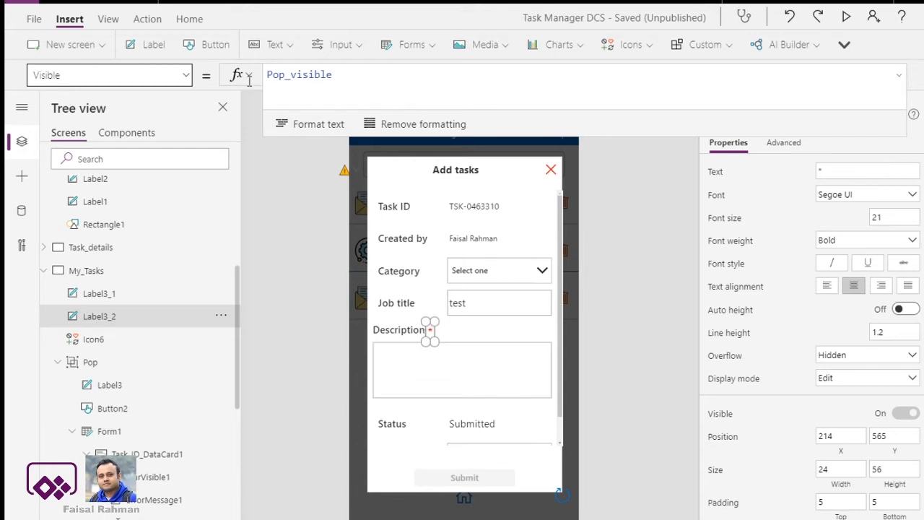
{"action": "left_click", "coordinate": [185, 75]}
{"action": "left_click", "coordinate": [76, 236]}
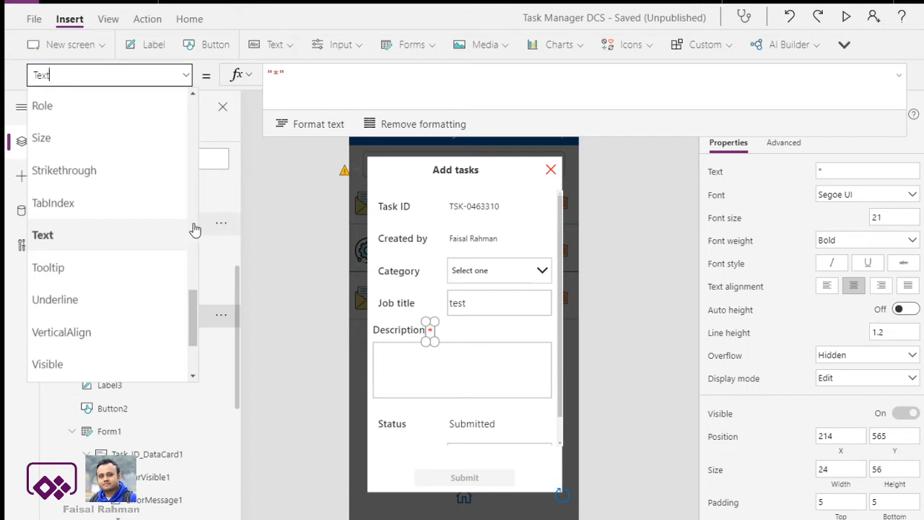
{"action": "scroll", "coordinate": [181, 316], "scroll_direction": "down", "scroll_amount": 1}
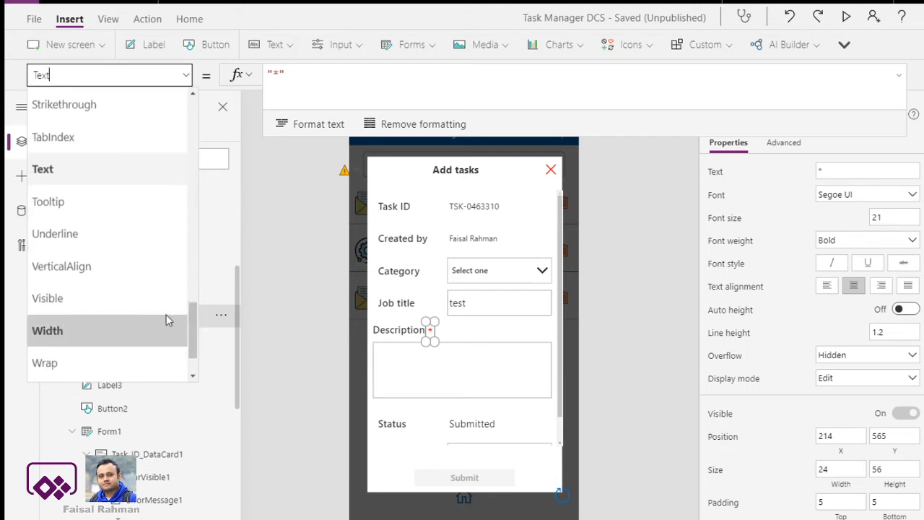
{"action": "left_click", "coordinate": [124, 311]}
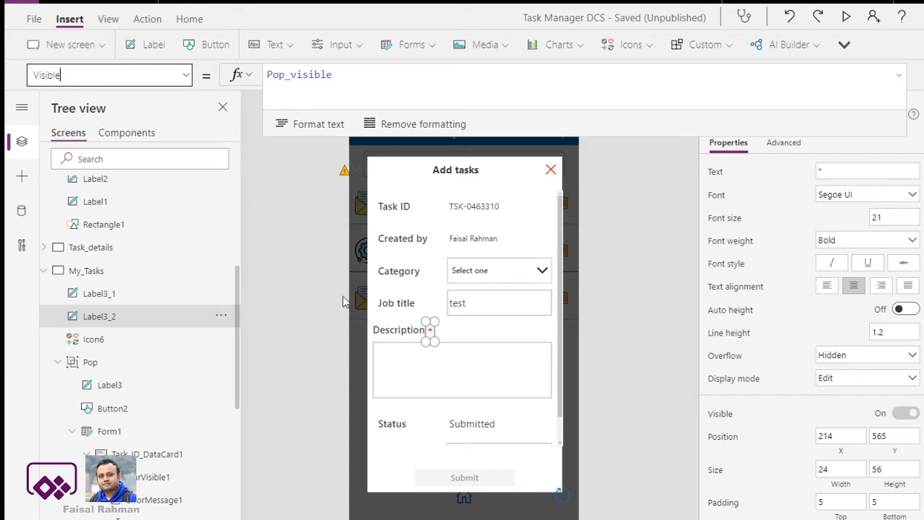
{"action": "left_click", "coordinate": [186, 76]}
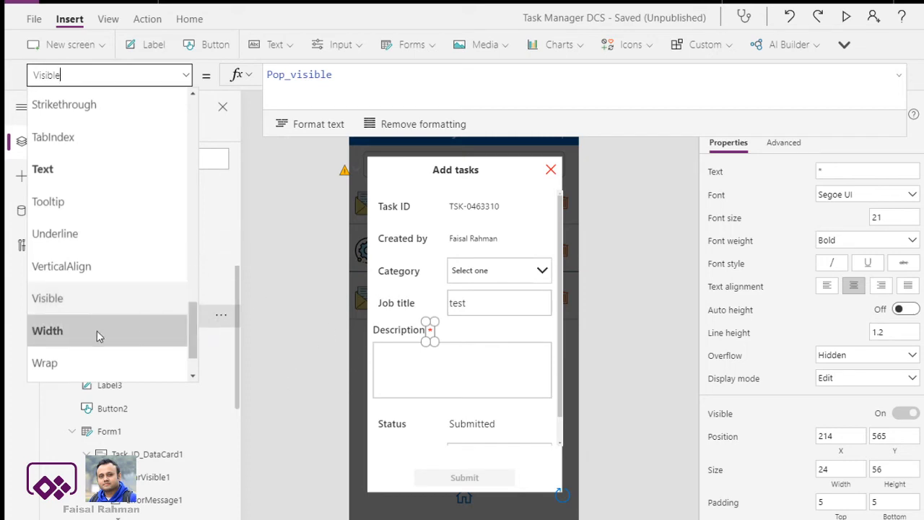
{"action": "left_click", "coordinate": [252, 399]}
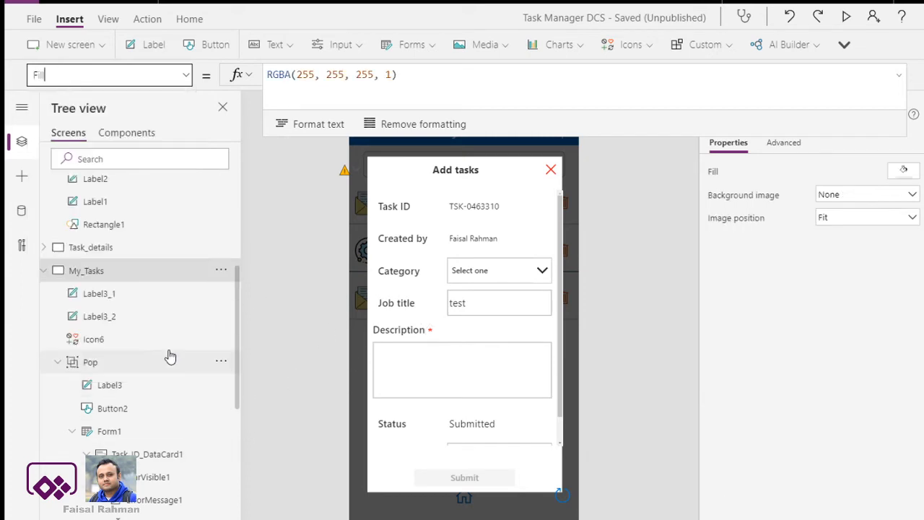
Remove the false else value and its comma from Label3_1's Visible formula, leaving If(IsEmpty(TitleCard.Text),Pop_visible).
{"action": "left_click", "coordinate": [118, 296]}
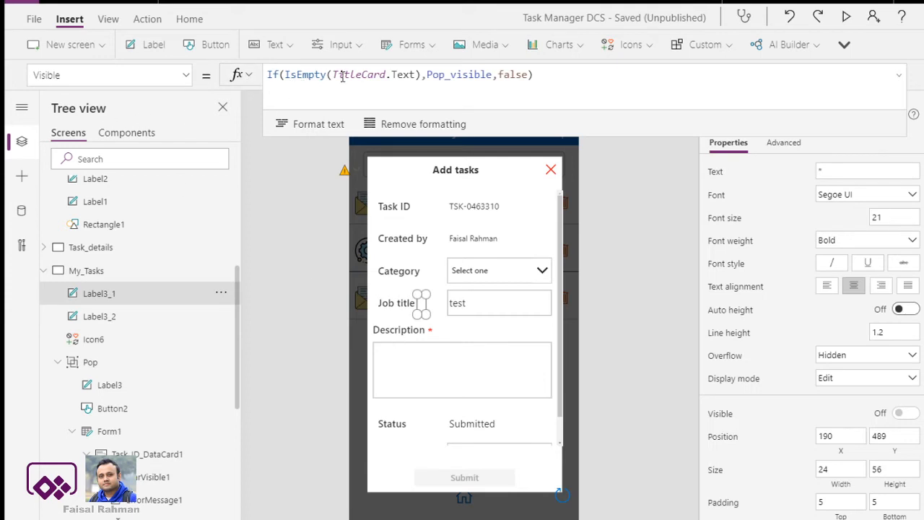
{"action": "left_click", "coordinate": [524, 75]}
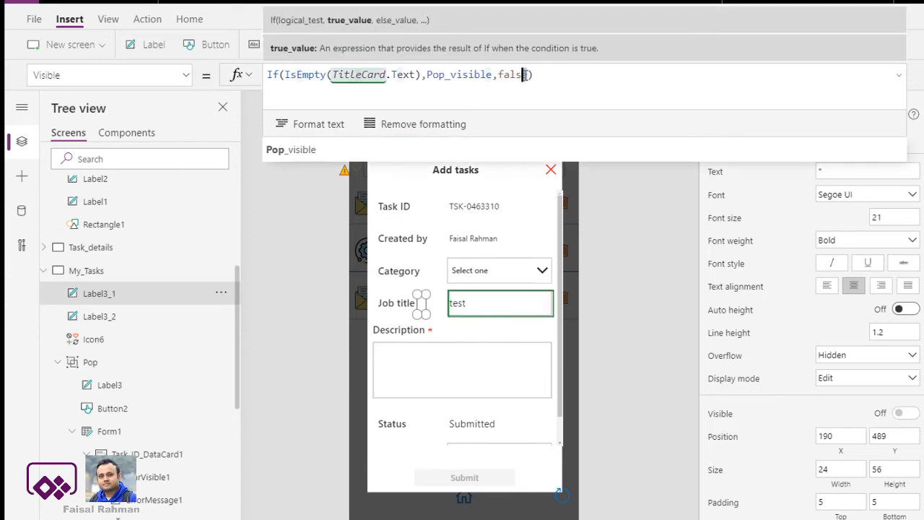
{"action": "left_click_drag", "start_coordinate": [524, 74], "coordinate": [501, 74]}
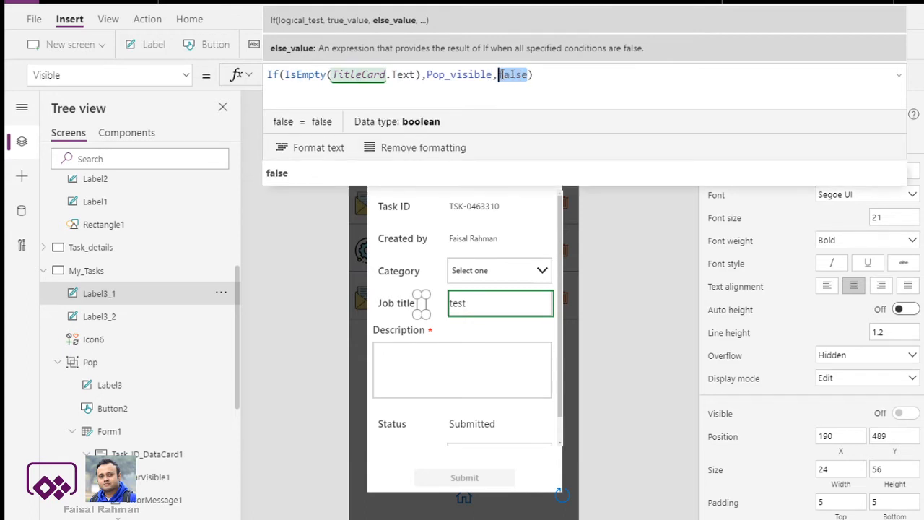
{"action": "key", "text": "BackSpace"}
{"action": "key", "text": "BackSpace"}
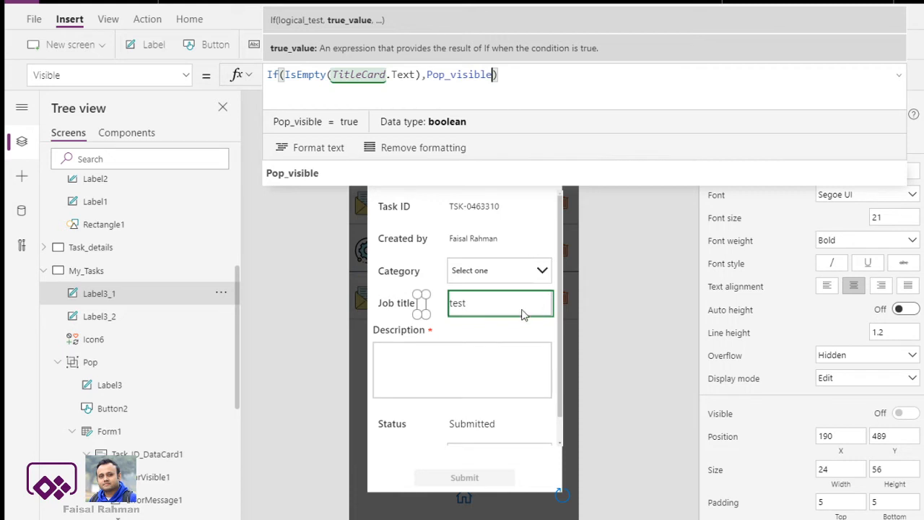
{"action": "left_click", "coordinate": [599, 281]}
Preview the app, erase the Job title to check its required-field asterisk, and close the preview.
{"action": "left_click", "coordinate": [853, 14]}
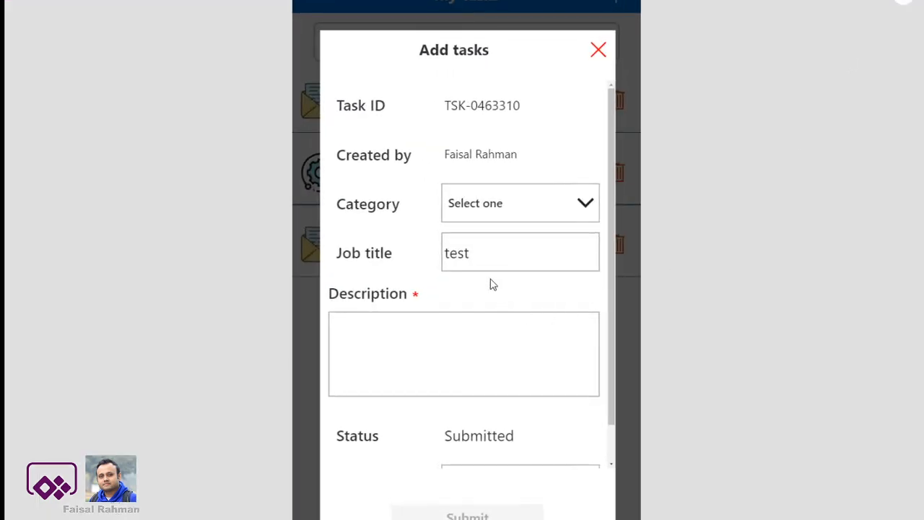
{"action": "left_click", "coordinate": [481, 252]}
{"action": "key", "text": "BackSpace"}
{"action": "key", "text": "BackSpace"}
{"action": "key", "text": "BackSpace"}
{"action": "key", "text": "BackSpace"}
{"action": "left_click", "coordinate": [908, 3]}
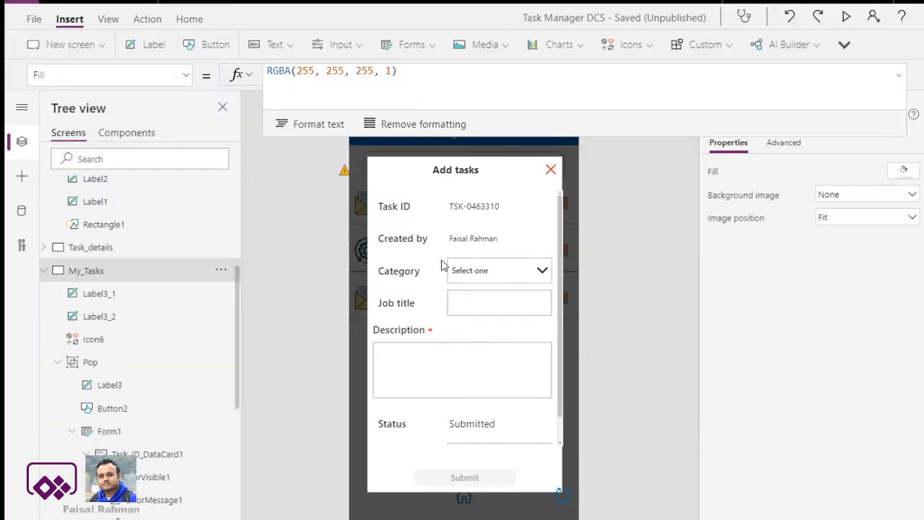
Replace the Visible formula of the Job title's asterisk label, Label3_1, with just Pop_visible.
{"action": "left_click", "coordinate": [109, 294]}
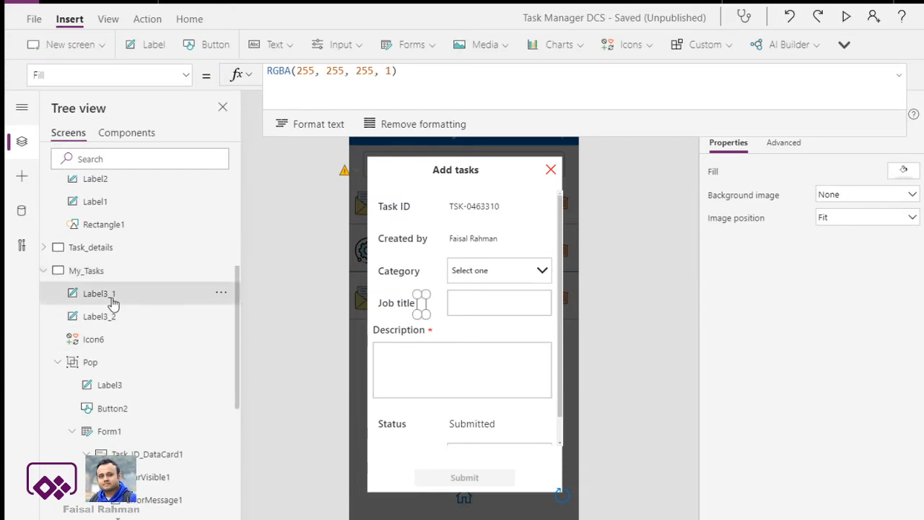
{"action": "left_click", "coordinate": [441, 75]}
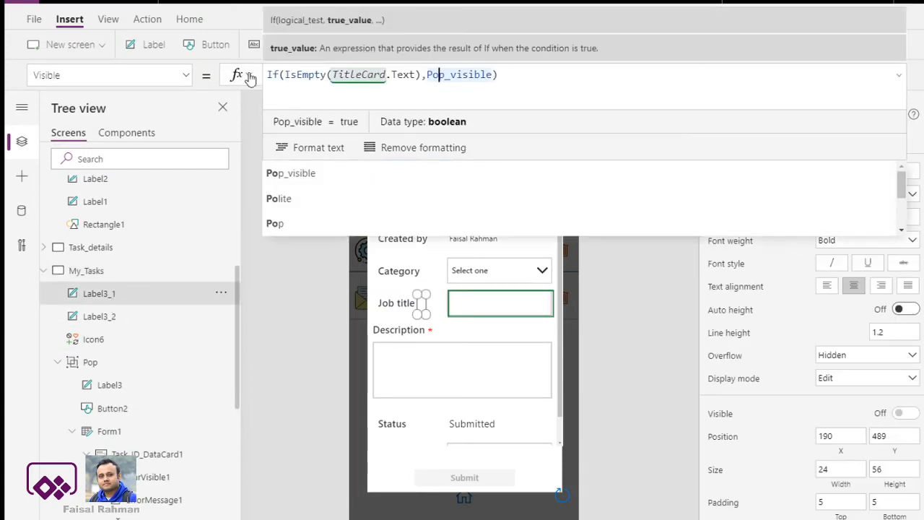
{"action": "left_click", "coordinate": [299, 75]}
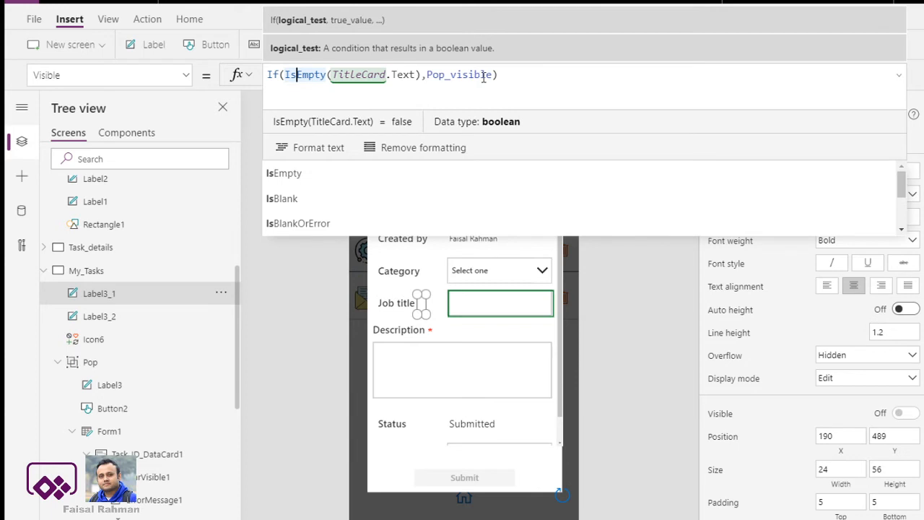
{"action": "left_click", "coordinate": [481, 75]}
{"action": "left_click", "coordinate": [481, 75]}
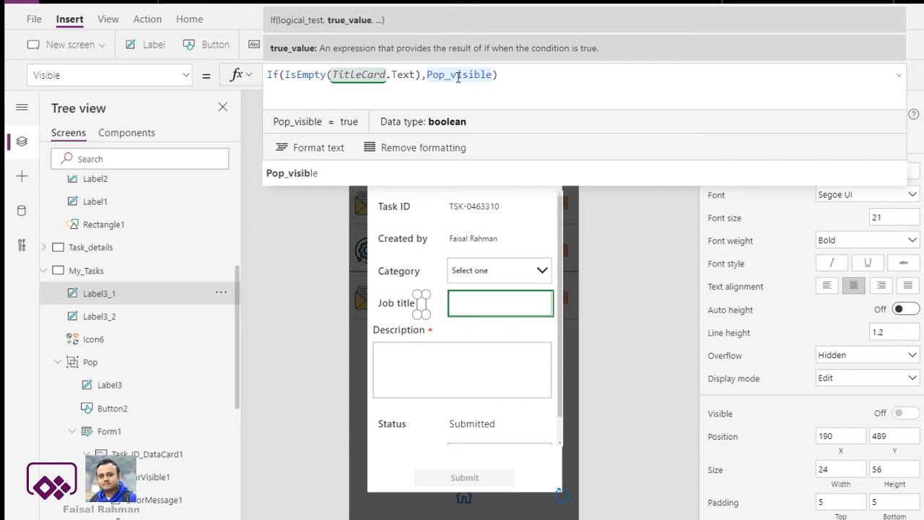
{"action": "left_click", "coordinate": [493, 76]}
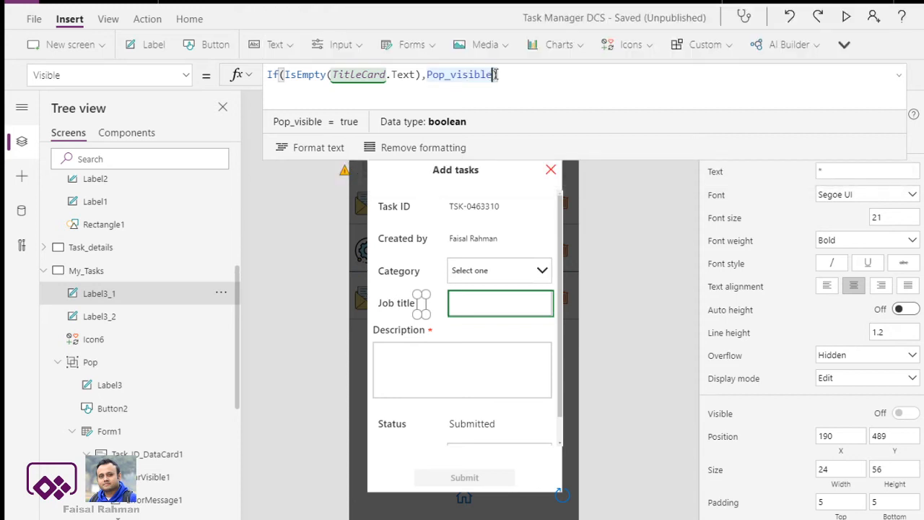
{"action": "left_click", "coordinate": [496, 75]}
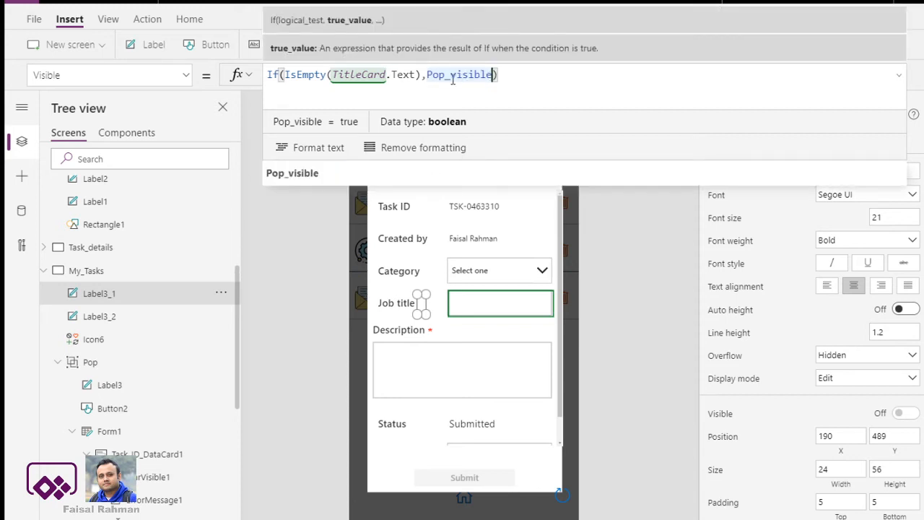
{"action": "left_click", "coordinate": [428, 75]}
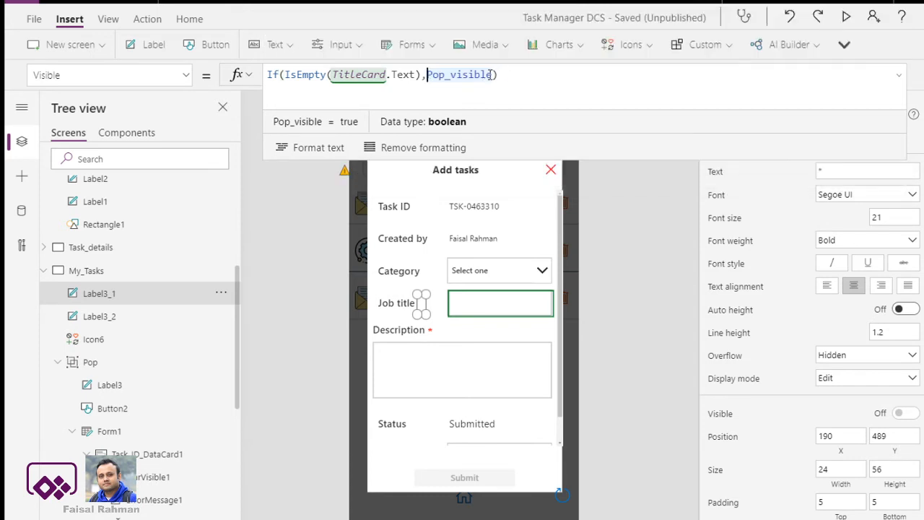
{"action": "left_click_drag", "start_coordinate": [491, 75], "coordinate": [428, 75]}
{"action": "key", "text": "ctrl+c"}
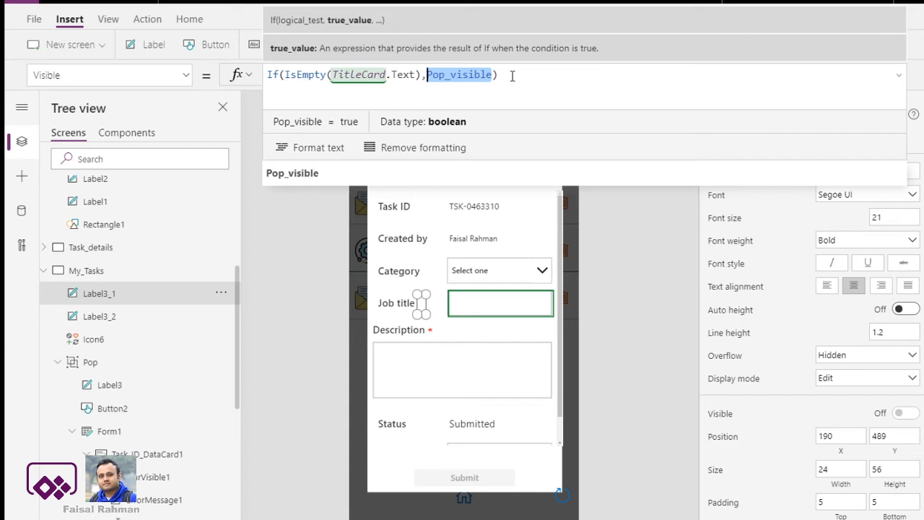
{"action": "key", "text": "BackSpace"}
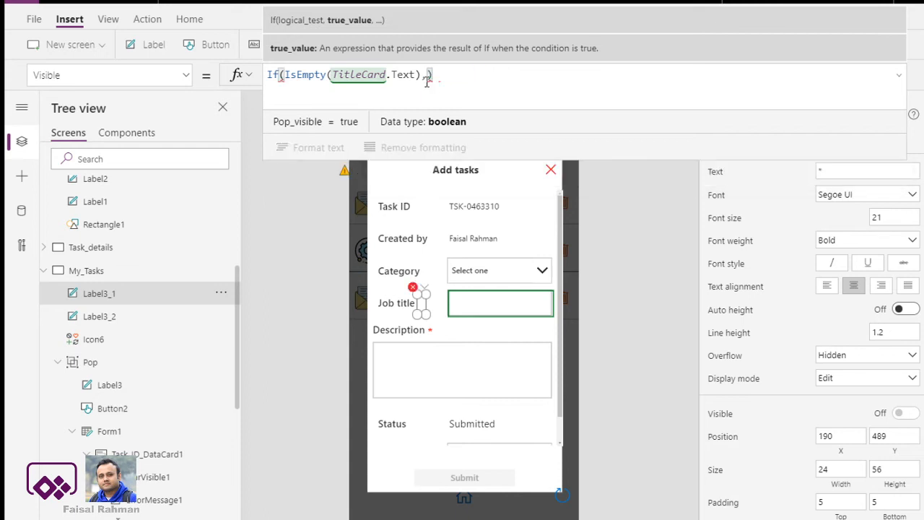
{"action": "left_click_drag", "start_coordinate": [296, 75], "coordinate": [258, 80]}
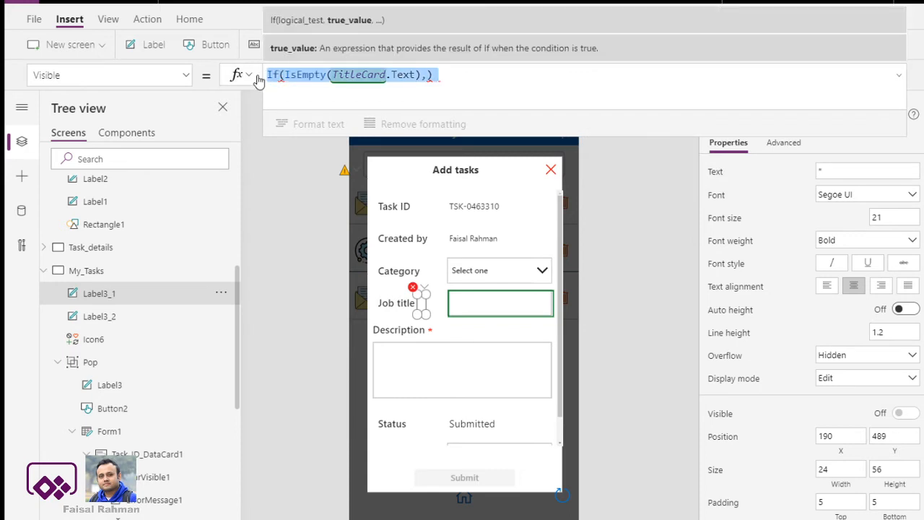
{"action": "key", "text": "BackSpace"}
{"action": "key", "text": "ctrl+v"}
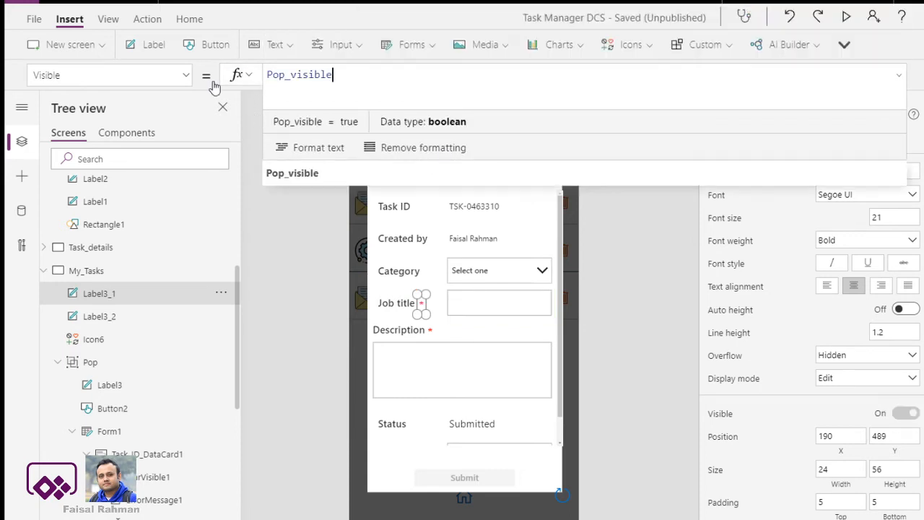
Replace Label3_1's fixed Text value with the start of a conditional formula that tests for an empty Job title: If(TitleCard.Text = "",.
{"action": "left_click", "coordinate": [186, 76]}
{"action": "scroll", "coordinate": [90, 260], "scroll_direction": "up", "scroll_amount": 2}
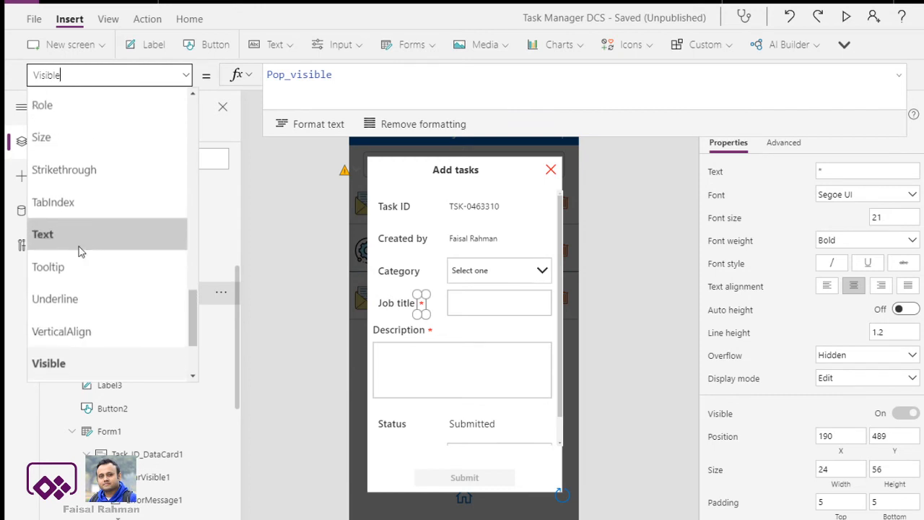
{"action": "left_click", "coordinate": [75, 241]}
{"action": "left_click", "coordinate": [286, 74]}
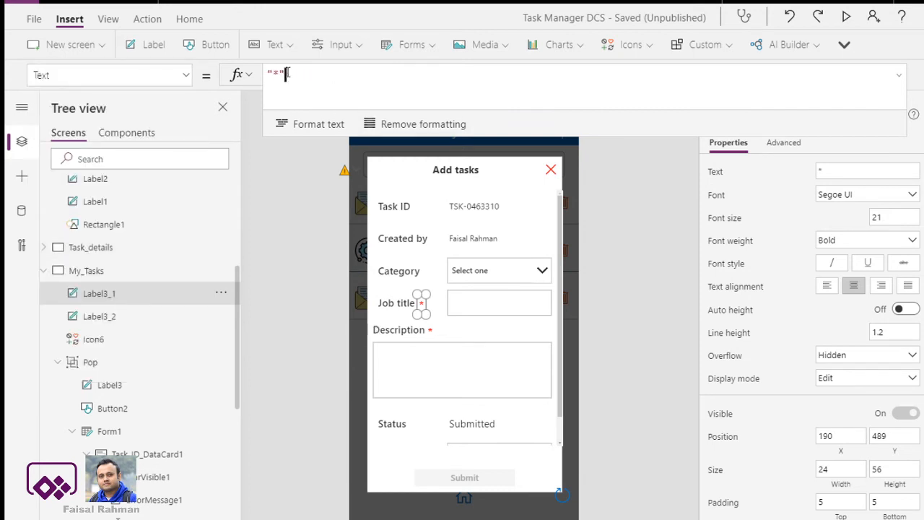
{"action": "left_click_drag", "start_coordinate": [286, 74], "coordinate": [268, 73]}
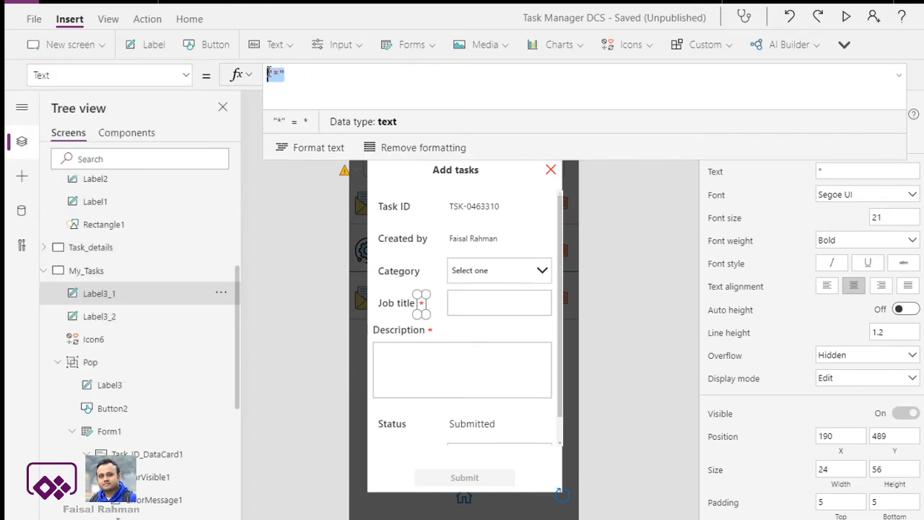
{"action": "left_click", "coordinate": [269, 74]}
{"action": "left_click_drag", "start_coordinate": [289, 76], "coordinate": [248, 71]}
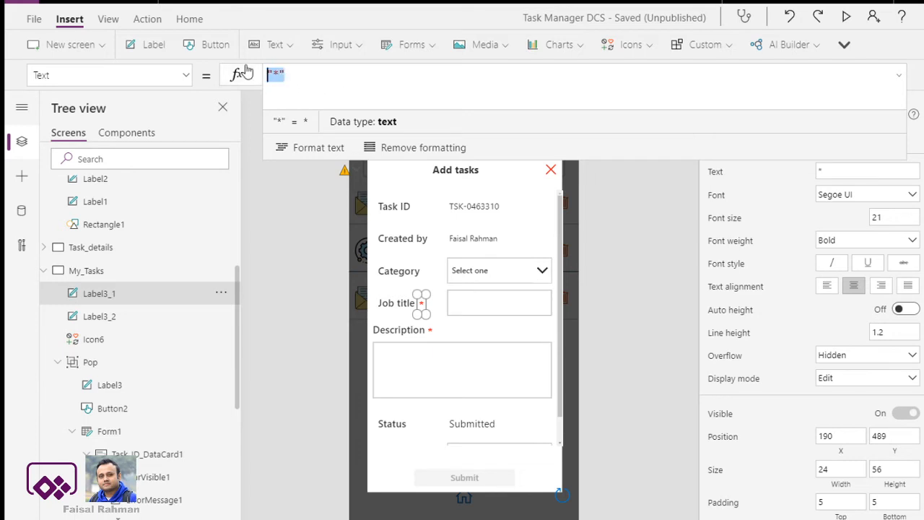
{"action": "key", "text": "BackSpace"}
{"action": "type", "text": "If("}
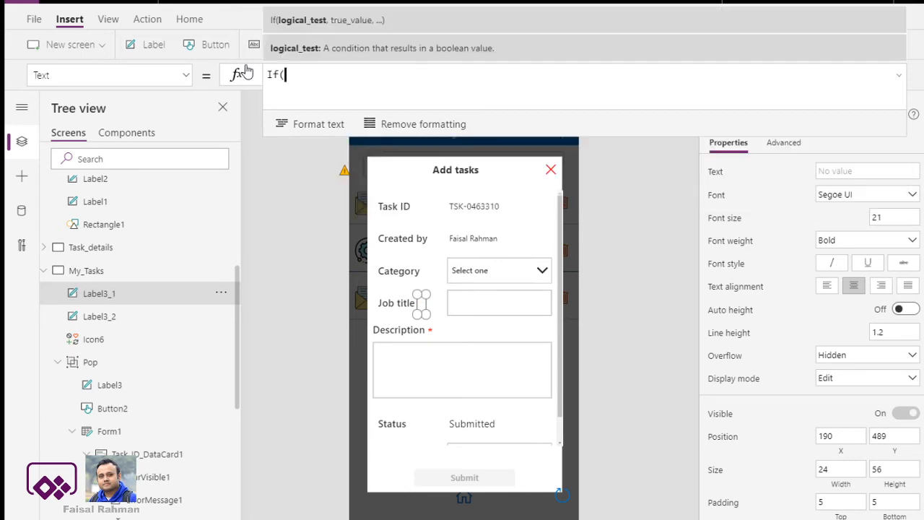
{"action": "type", "text": "T"}
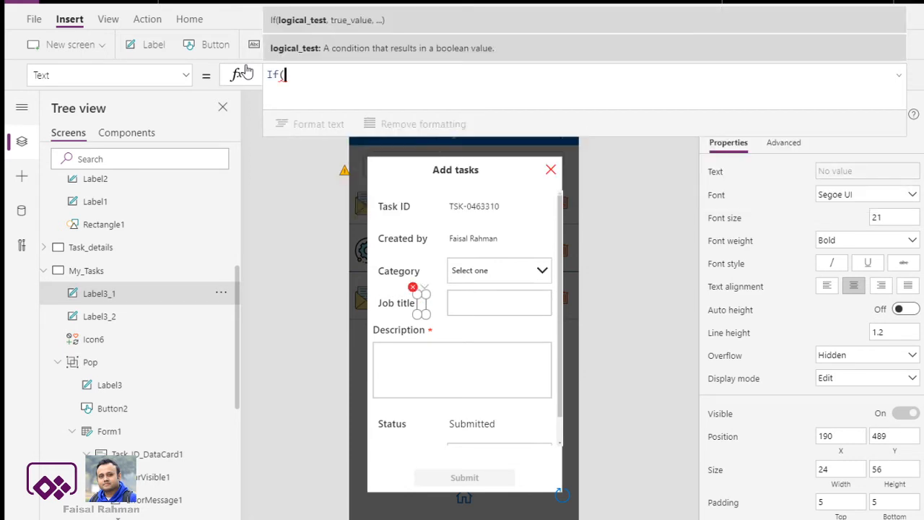
{"action": "type", "text": "itleCar"}
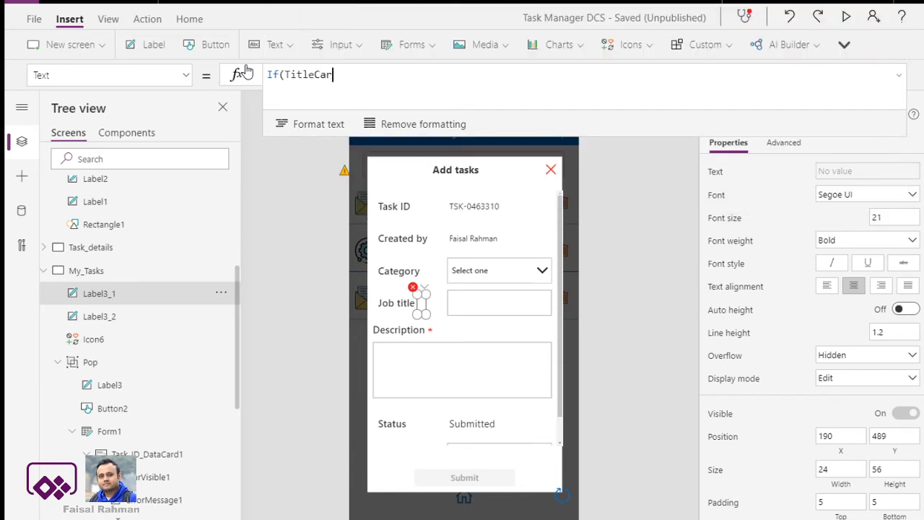
{"action": "type", "text": "d ="}
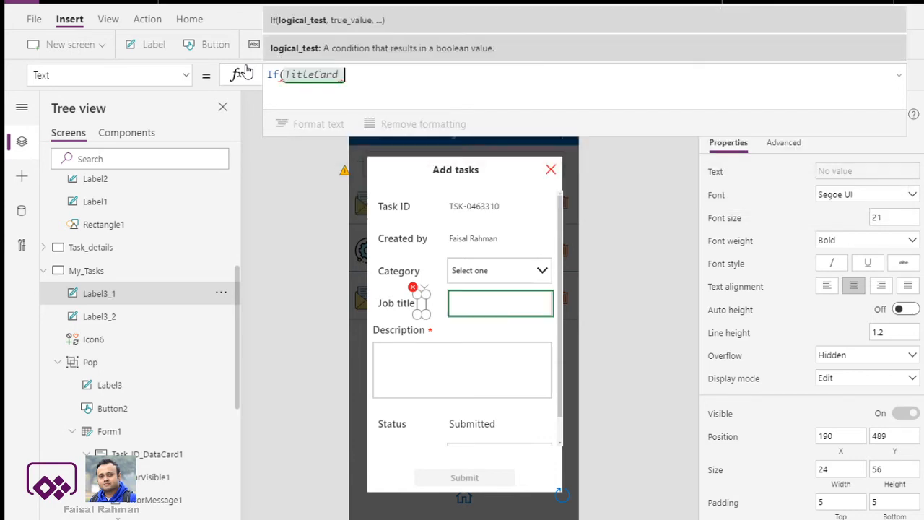
{"action": "key", "text": "Left"}
{"action": "key", "text": "Left"}
{"action": "key", "text": "Left"}
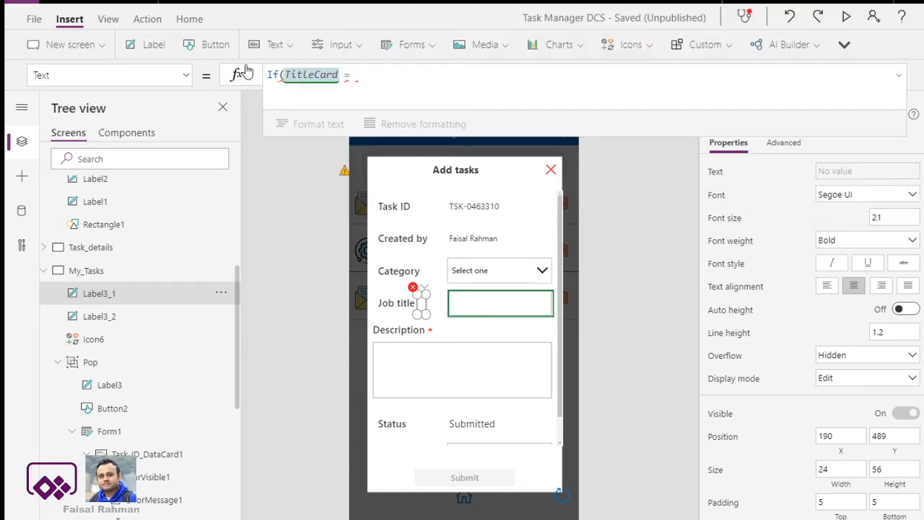
{"action": "type", "text": ".Text"}
{"action": "key", "text": "Right"}
{"action": "key", "text": "Right"}
{"action": "key", "text": "Right"}
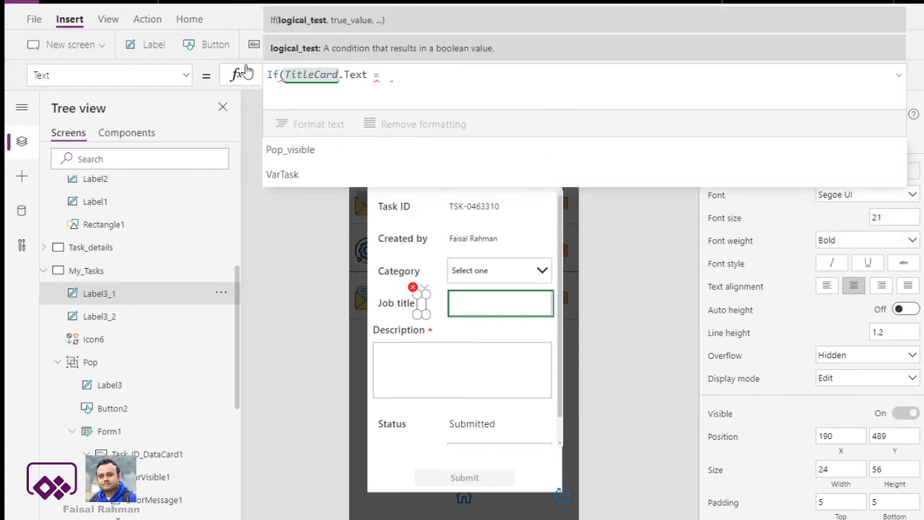
{"action": "type", "text": "\"\""}
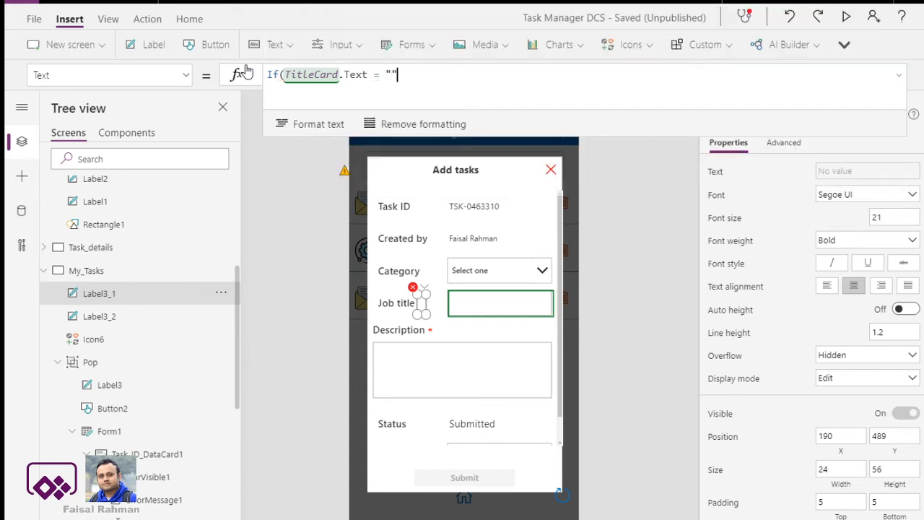
{"action": "type", "text": ","}
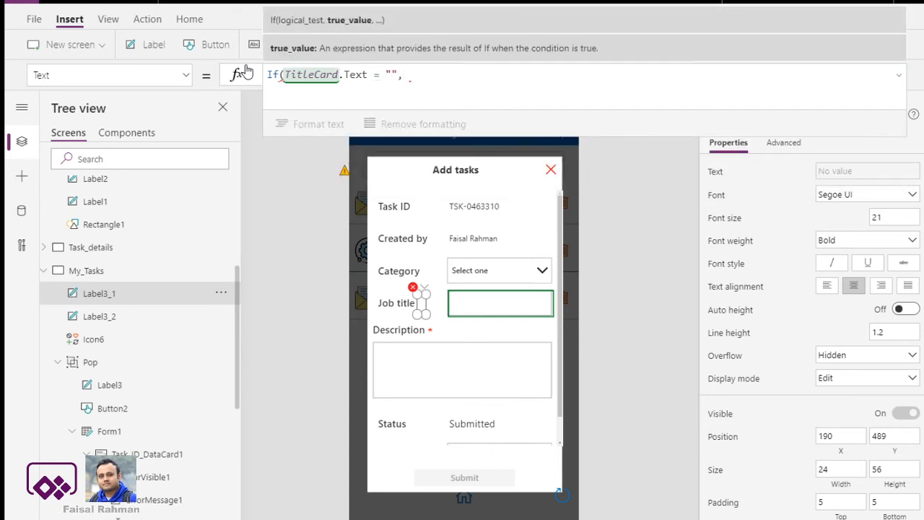
{"action": "type", "text": "Pop_visible"}
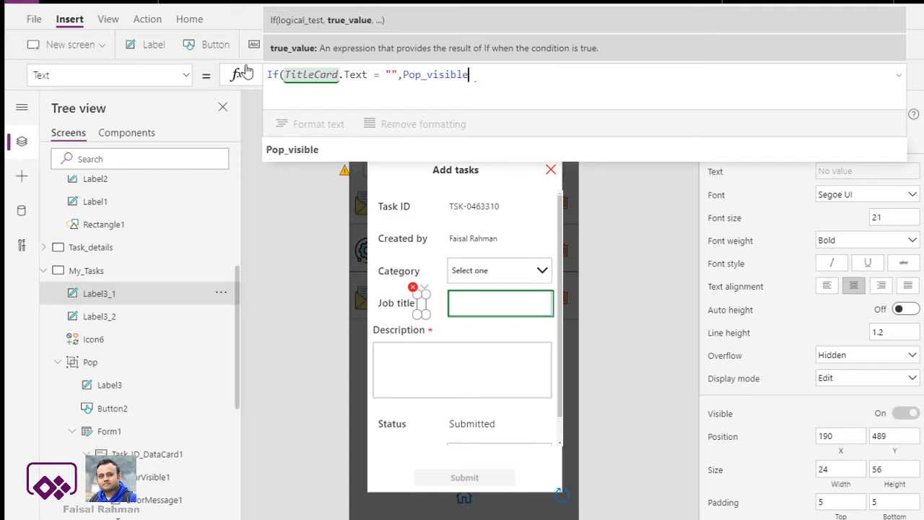
{"action": "key", "text": "BackSpace"}
{"action": "key", "text": "BackSpace"}
{"action": "key", "text": "BackSpace"}
{"action": "key", "text": "BackSpace"}
{"action": "key", "text": "BackSpace"}
{"action": "key", "text": "BackSpace"}
{"action": "key", "text": "BackSpace"}
{"action": "key", "text": "BackSpace"}
{"action": "key", "text": "BackSpace"}
{"action": "key", "text": "BackSpace"}
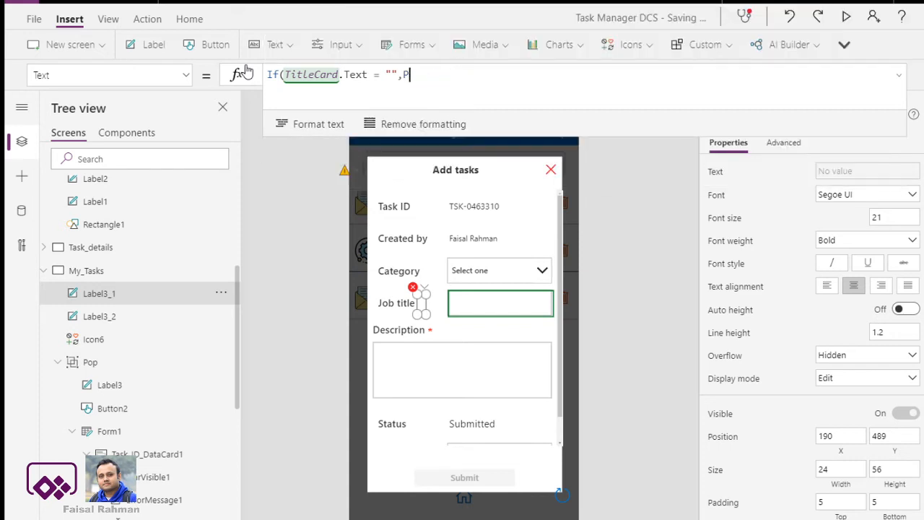
{"action": "key", "text": "BackSpace"}
Complete Label3_1's Text formula with "*" as the true value and "" as the else value, and close the parenthesis.
{"action": "type", "text": "\""}
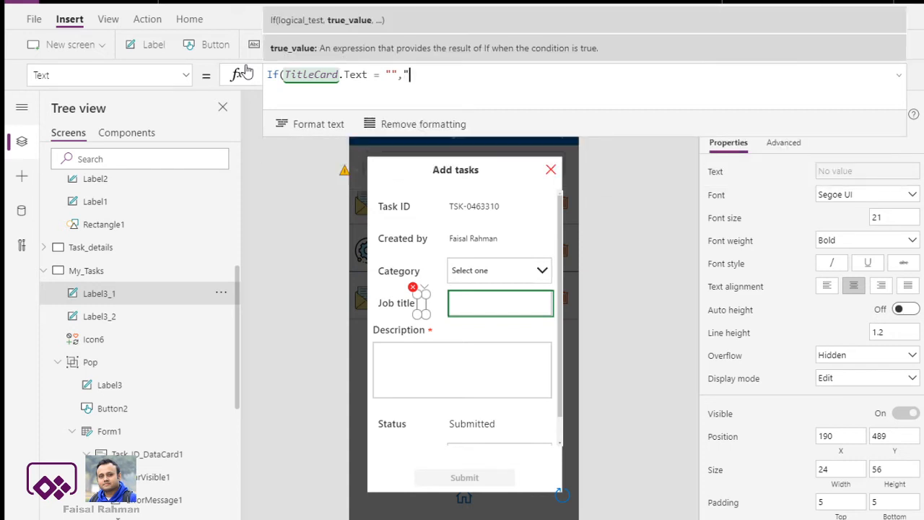
{"action": "type", "text": "**"}
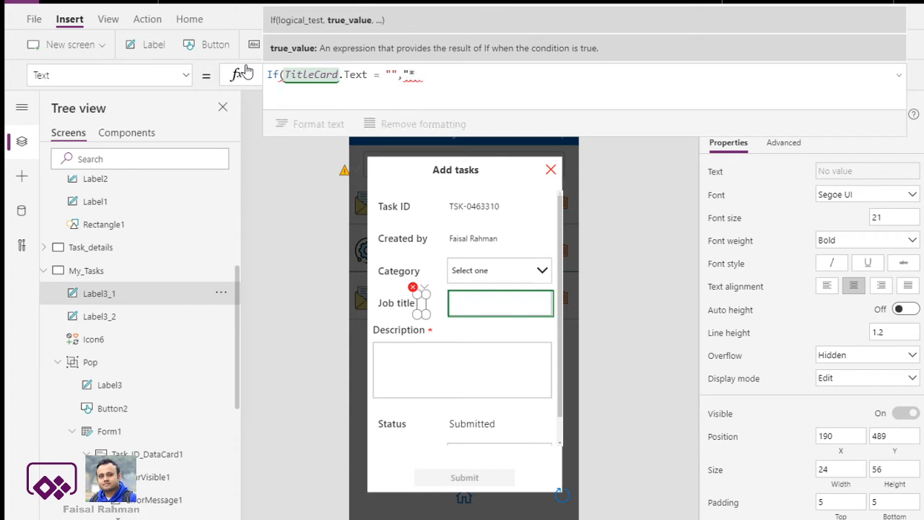
{"action": "key", "text": "BackSpace"}
{"action": "type", "text": "\""}
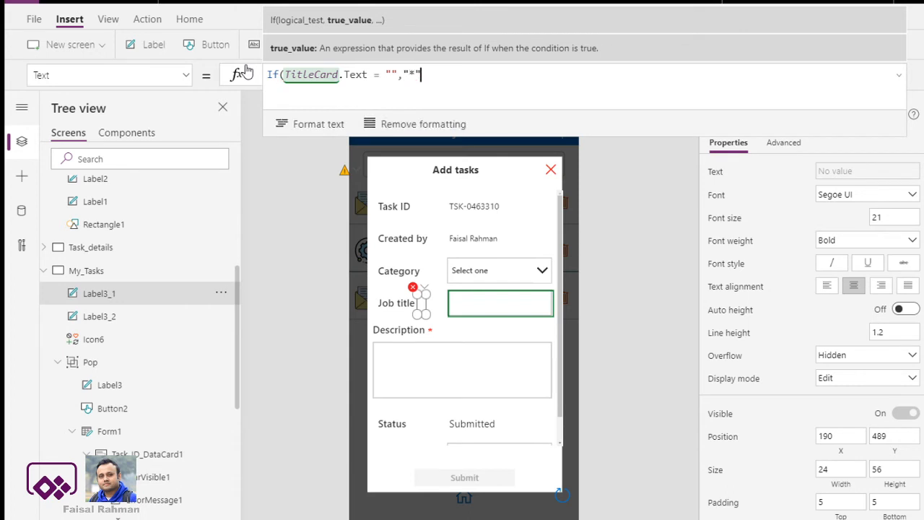
{"action": "type", "text": ","}
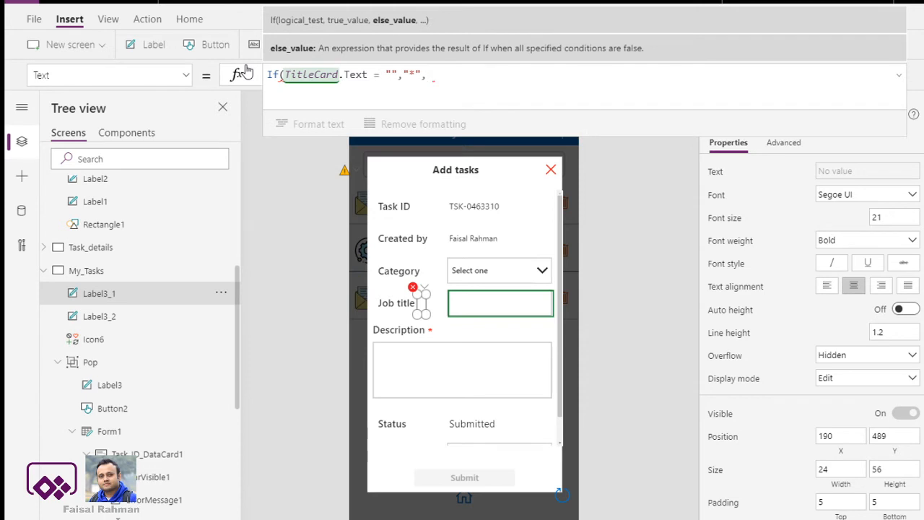
{"action": "type", "text": "\"\""}
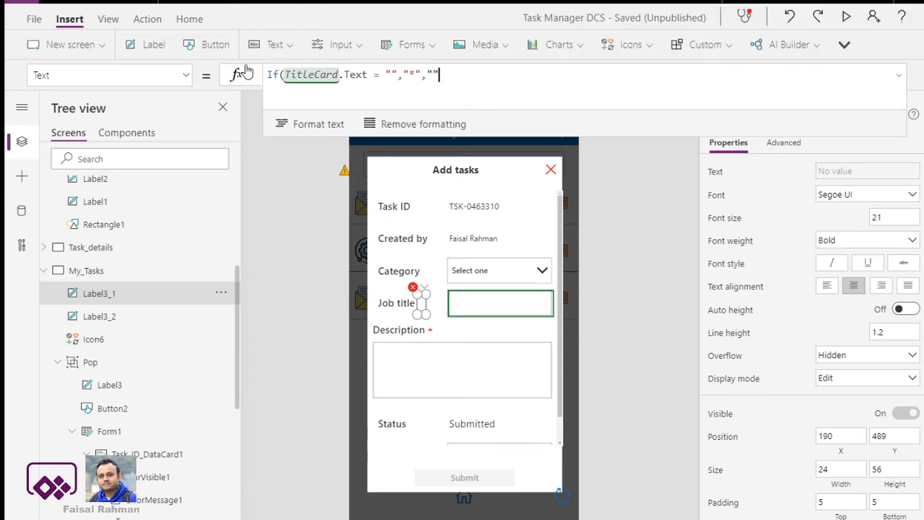
{"action": "type", "text": ")"}
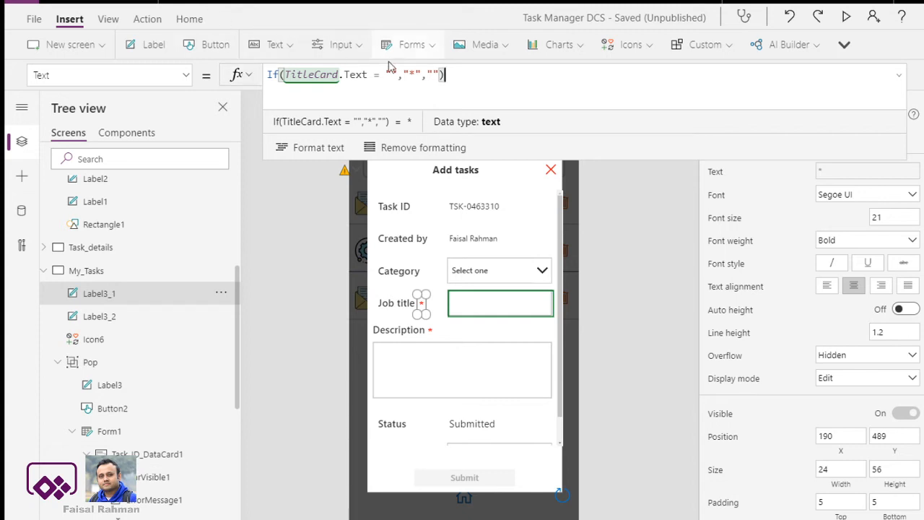
Copy Label3_1's conditional Text formula and replace the Text value of the Description asterisk label, Label3_2, with it.
{"action": "key", "text": "ctrl+a"}
{"action": "key", "text": "ctrl+c"}
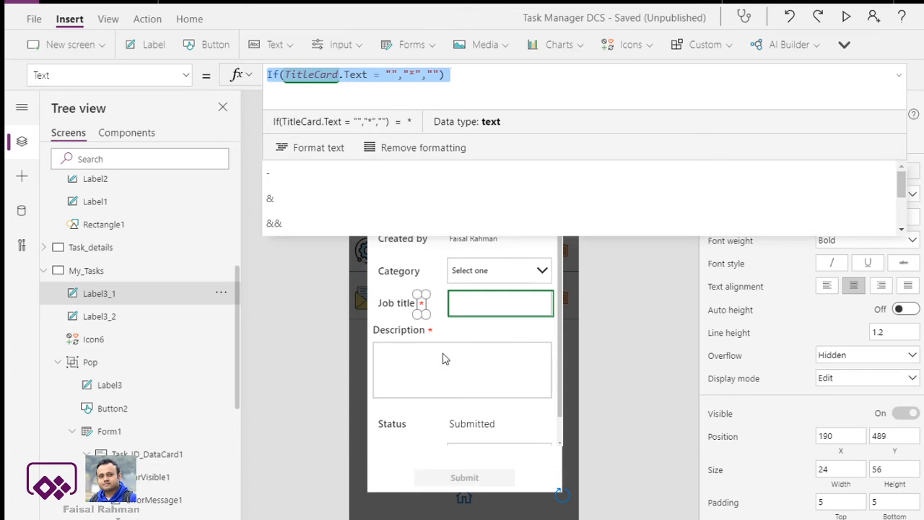
{"action": "left_click", "coordinate": [430, 331]}
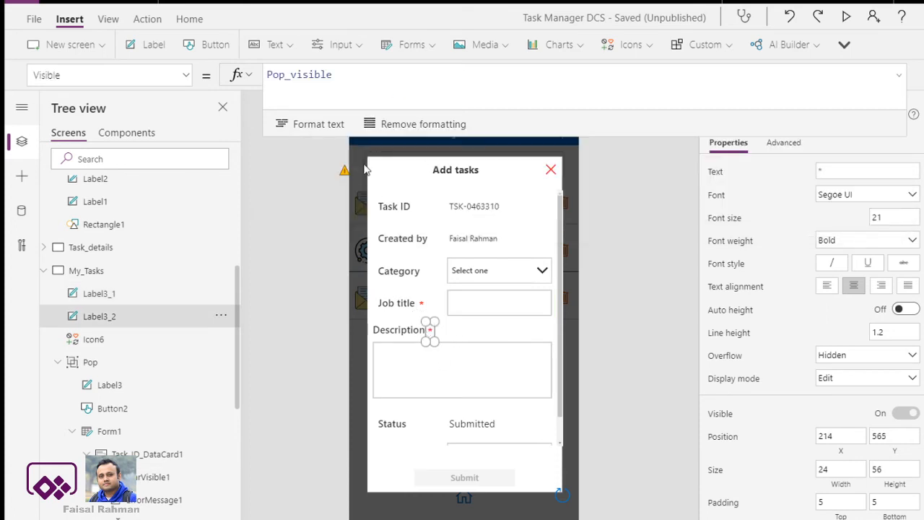
{"action": "left_click", "coordinate": [186, 77]}
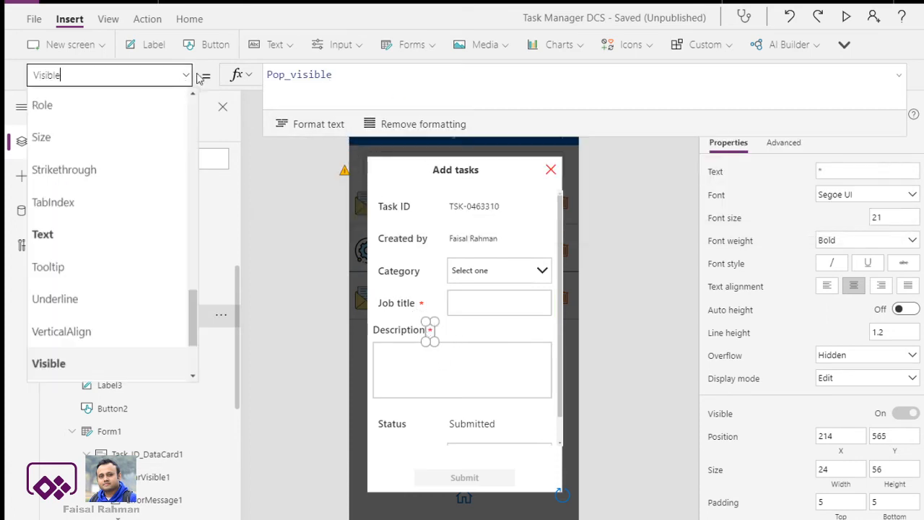
{"action": "left_click", "coordinate": [98, 242]}
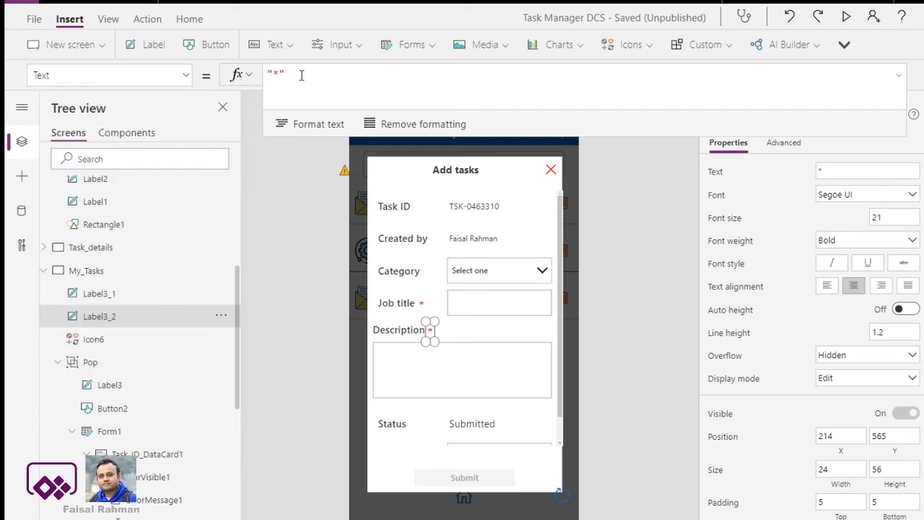
{"action": "left_click_drag", "start_coordinate": [301, 75], "coordinate": [250, 78]}
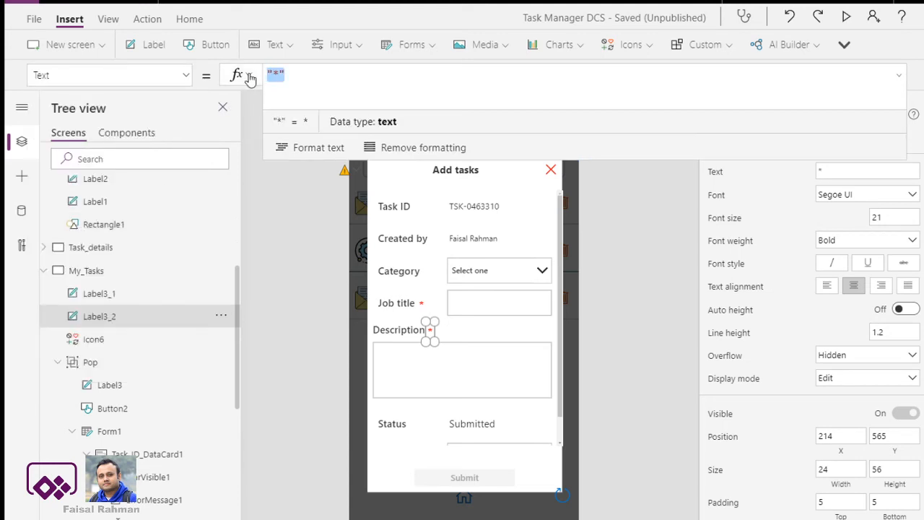
{"action": "key", "text": "ctrl+v"}
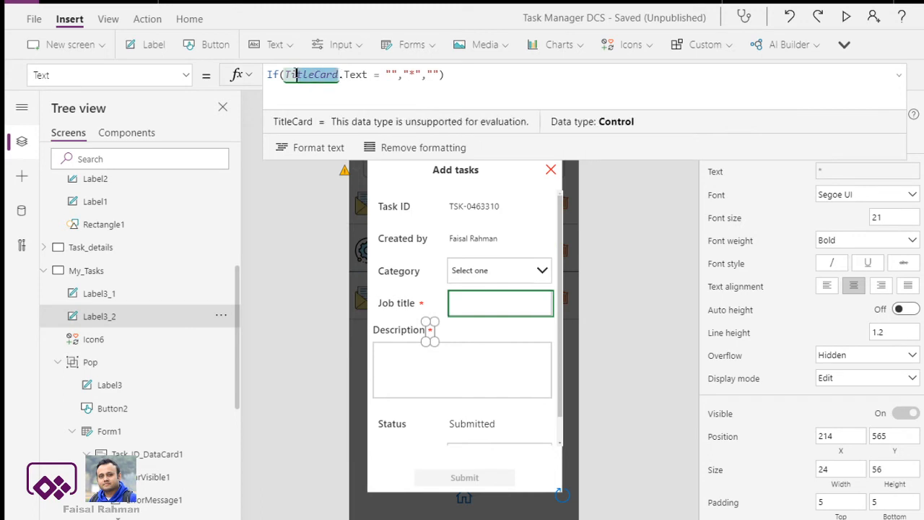
Replace TitleCard with DescriptionCard in Label3_2's Text formula so it tests for an empty Description.
{"action": "left_click", "coordinate": [285, 74]}
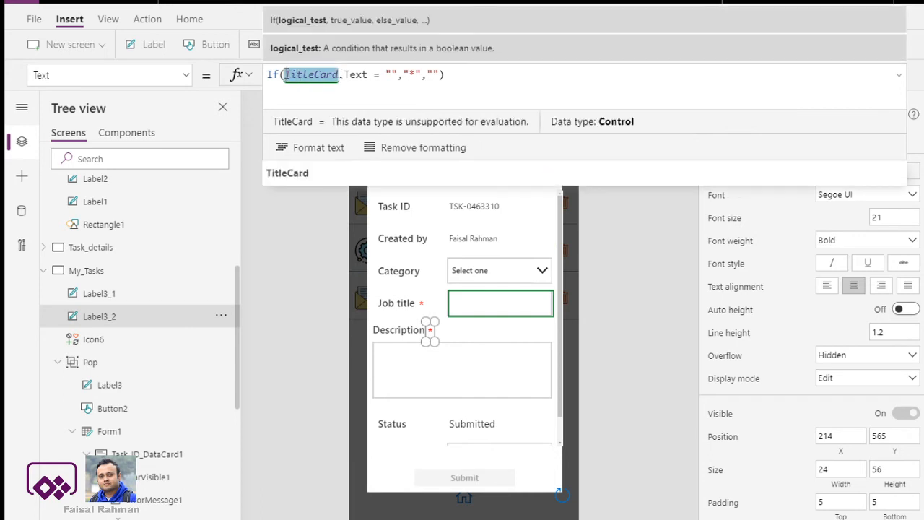
{"action": "type", "text": "Desc"}
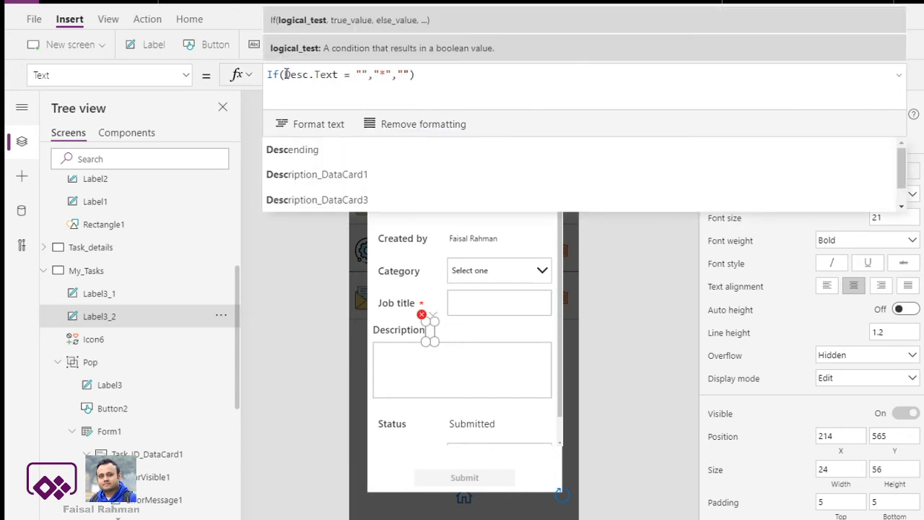
{"action": "type", "text": "rip"}
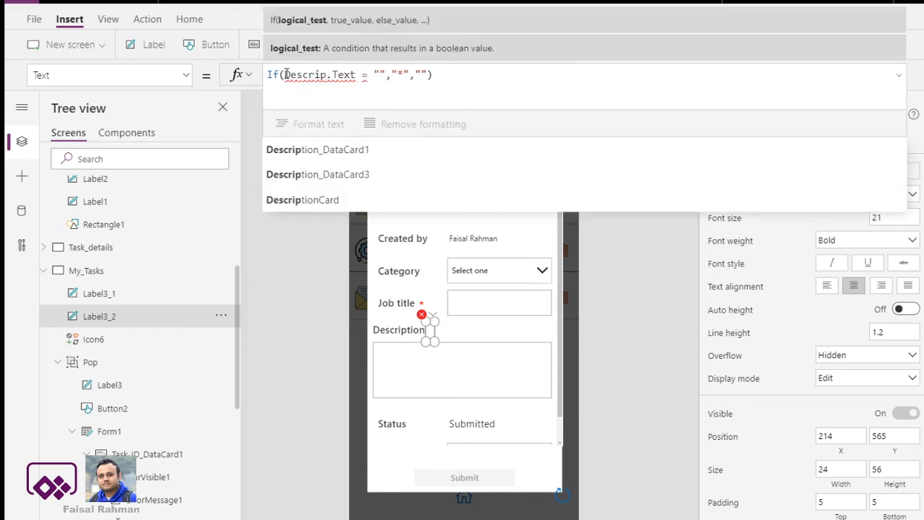
{"action": "key", "text": "Down"}
{"action": "key", "text": "Down"}
{"action": "key", "text": "Tab"}
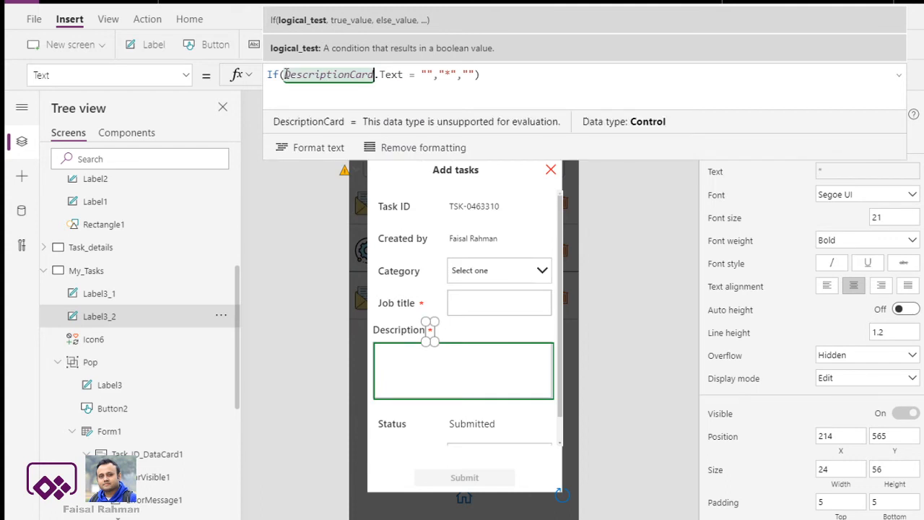
{"action": "left_click", "coordinate": [647, 302]}
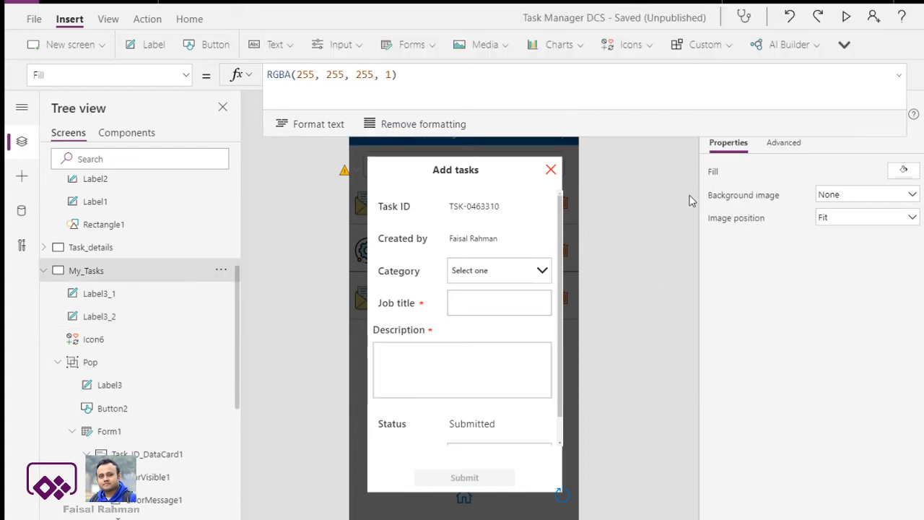
Preview the app, test the asterisks by entering and erasing "uy" in Job title and "hj" in Description, and close the preview.
{"action": "left_click", "coordinate": [846, 18]}
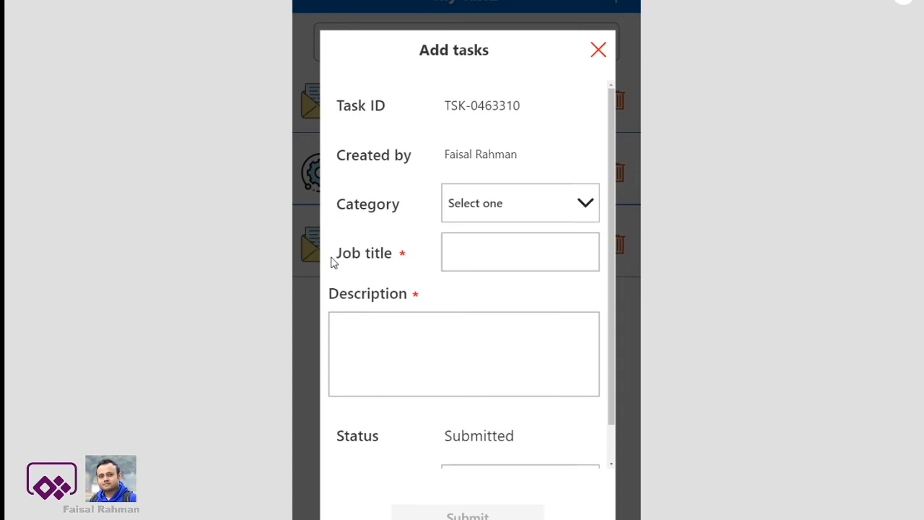
{"action": "left_click", "coordinate": [535, 259]}
{"action": "type", "text": "uy"}
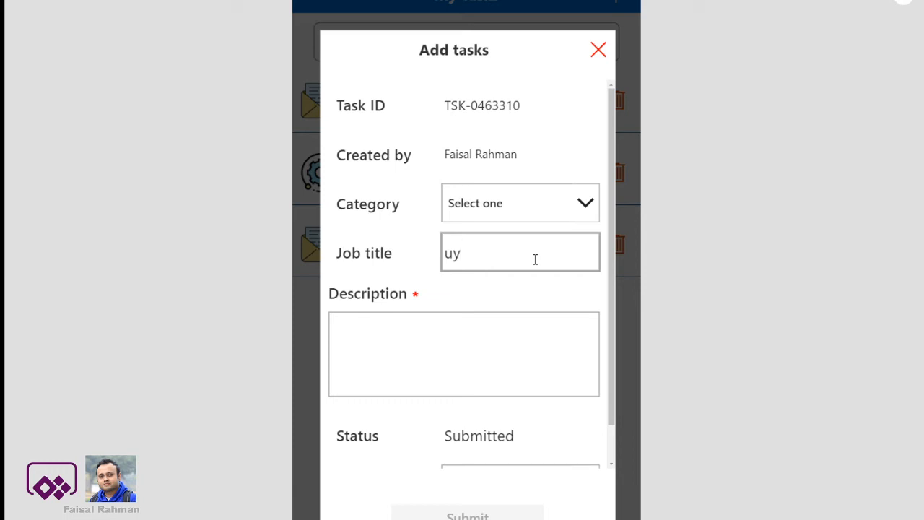
{"action": "left_click", "coordinate": [531, 337]}
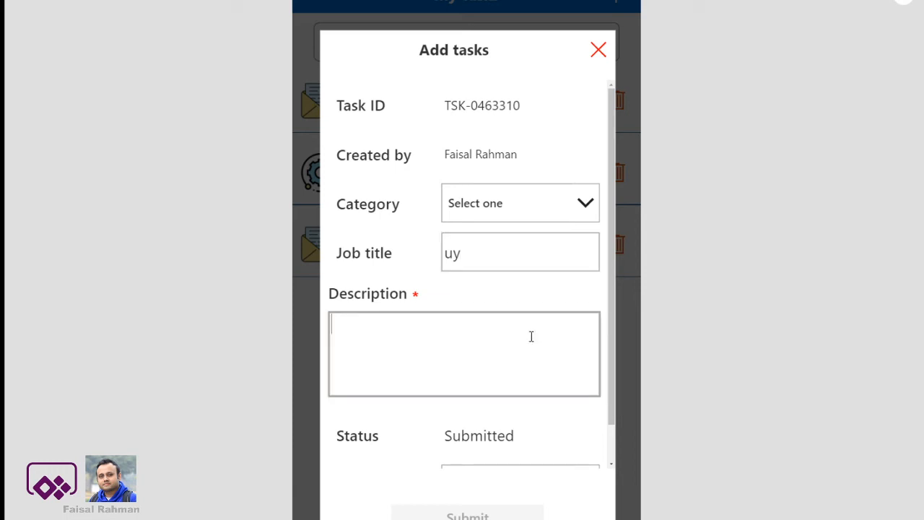
{"action": "type", "text": "hj"}
{"action": "left_click", "coordinate": [505, 240]}
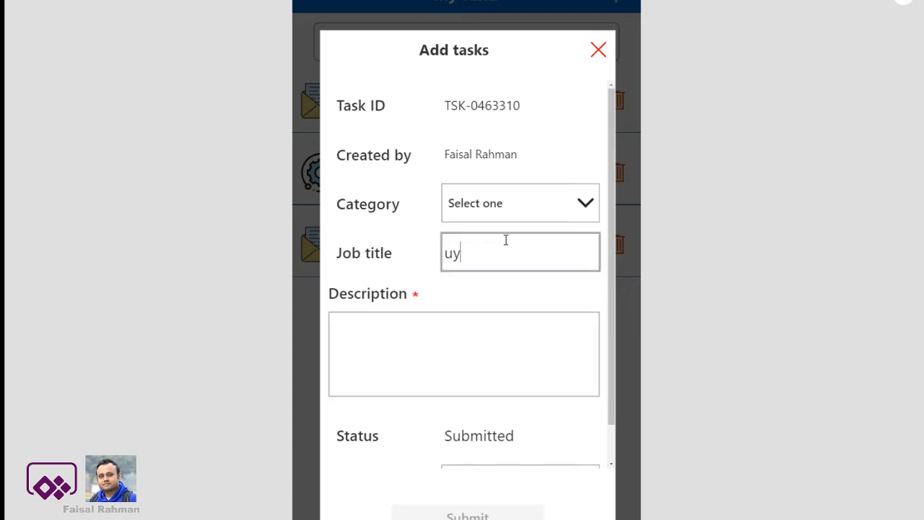
{"action": "key", "text": "BackSpace"}
{"action": "key", "text": "BackSpace"}
{"action": "left_click", "coordinate": [462, 357]}
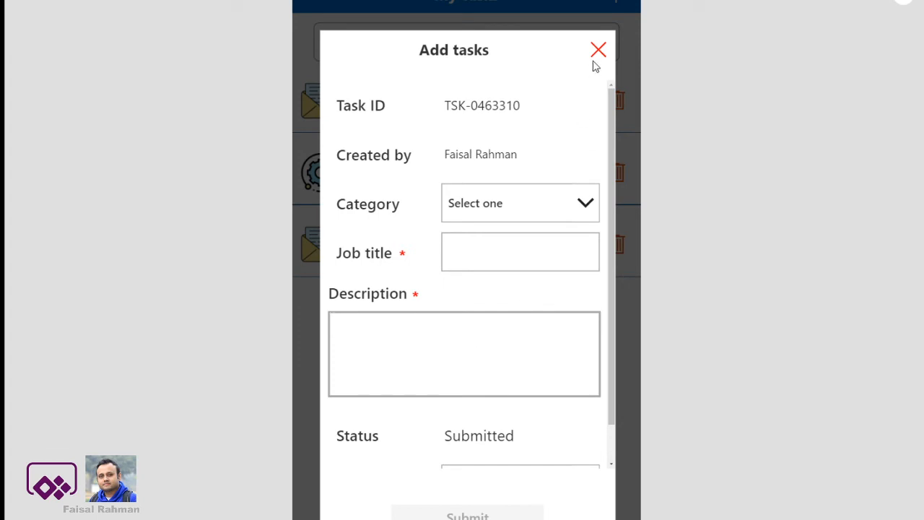
{"action": "left_click", "coordinate": [901, 7]}
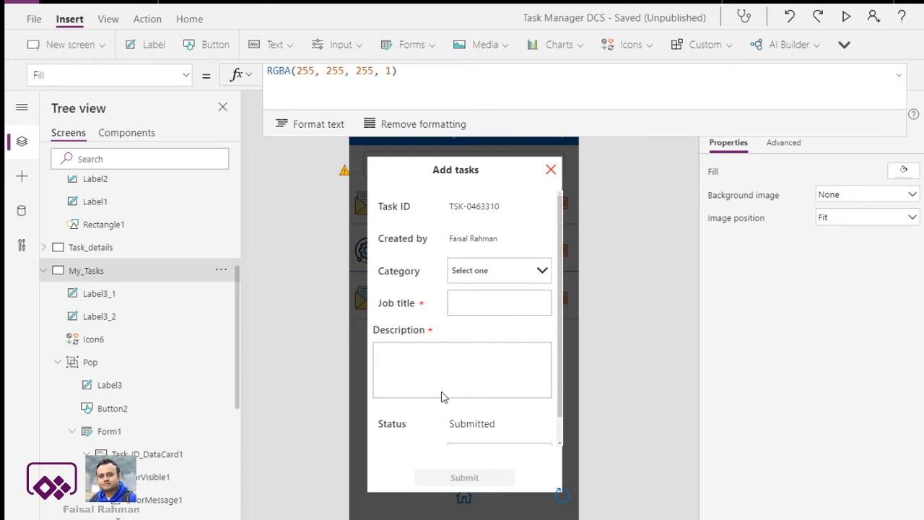
Enlarge the formula bar to examine the Submit button's whole DisplayMode formula.
{"action": "left_click", "coordinate": [456, 481]}
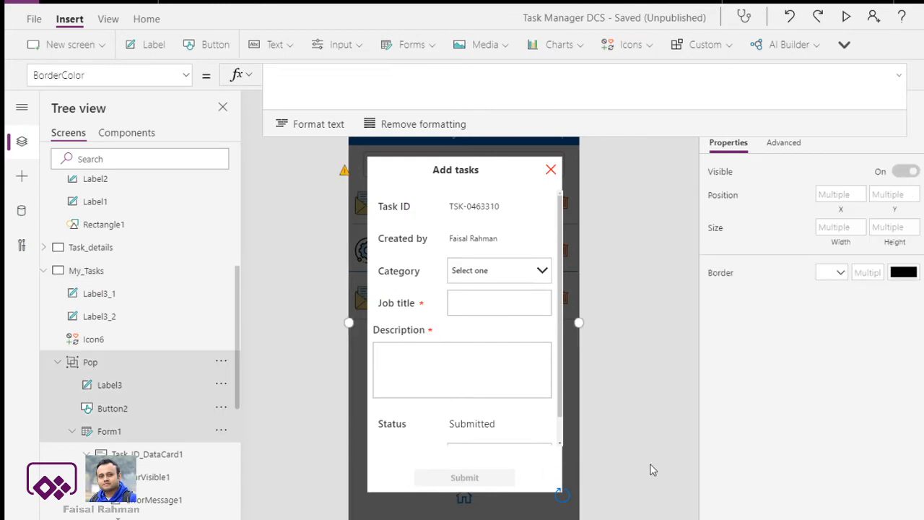
{"action": "left_click", "coordinate": [462, 478]}
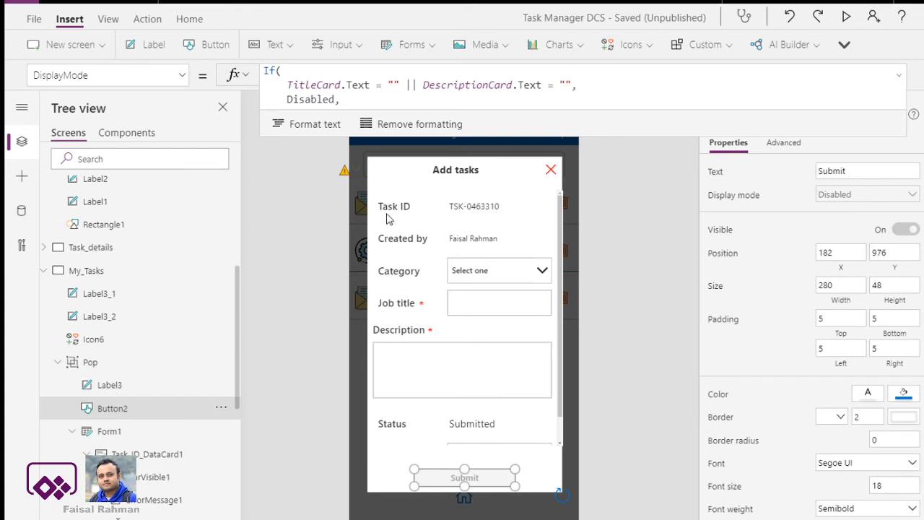
{"action": "mouse_move", "coordinate": [393, 137]}
{"action": "left_mouse_down"}
{"action": "mouse_move", "coordinate": [392, 190]}
{"action": "mouse_move", "coordinate": [392, 140]}
{"action": "mouse_move", "coordinate": [395, 150]}
{"action": "left_mouse_up"}
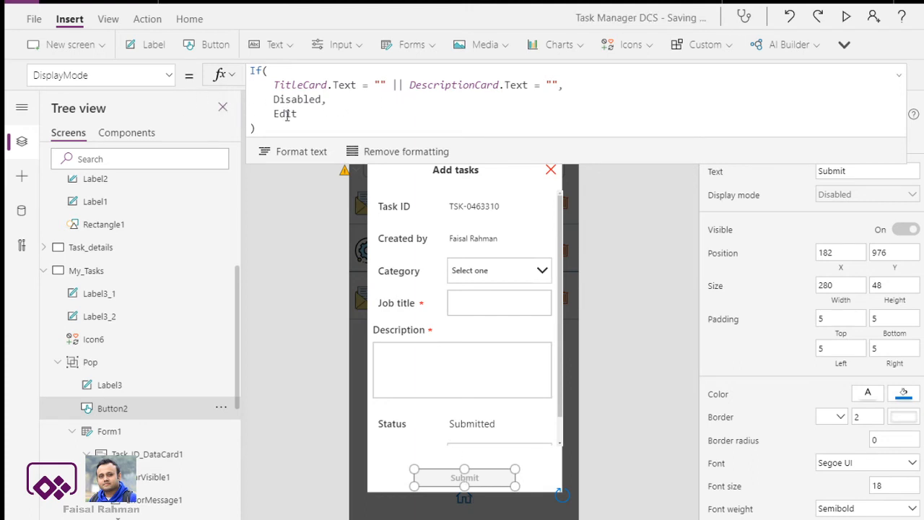
{"action": "mouse_move", "coordinate": [254, 128]}
{"action": "left_mouse_down"}
{"action": "mouse_move", "coordinate": [253, 70]}
{"action": "mouse_move", "coordinate": [355, 99]}
{"action": "mouse_move", "coordinate": [256, 128]}
{"action": "mouse_move", "coordinate": [245, 75]}
{"action": "left_mouse_up"}
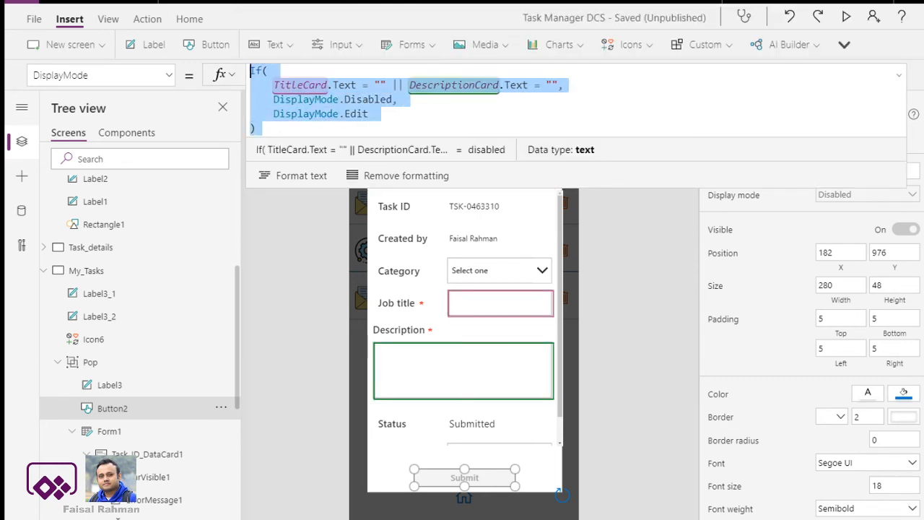
{"action": "type", "text": "If(     TitleCard.Text = \"\" || DescriptionCard.Text = \"\",     Disabled,     Edit )"}
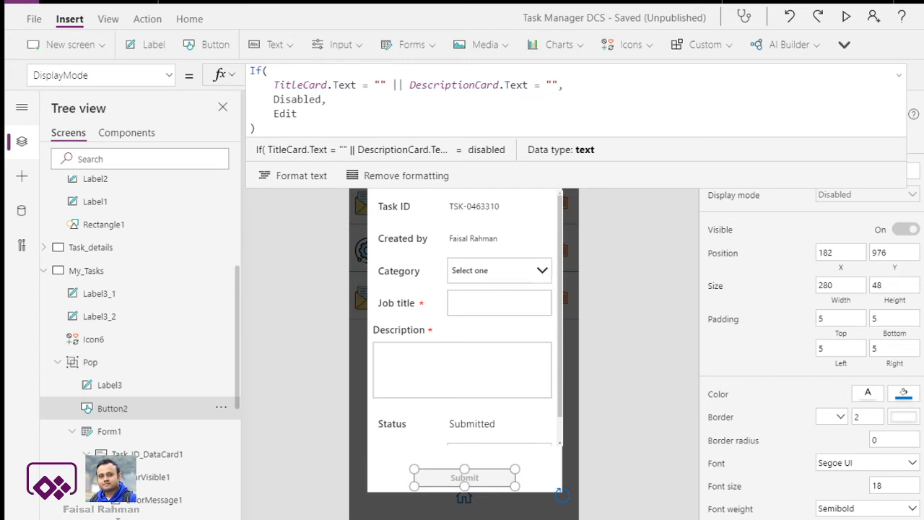
{"action": "left_click", "coordinate": [653, 304]}
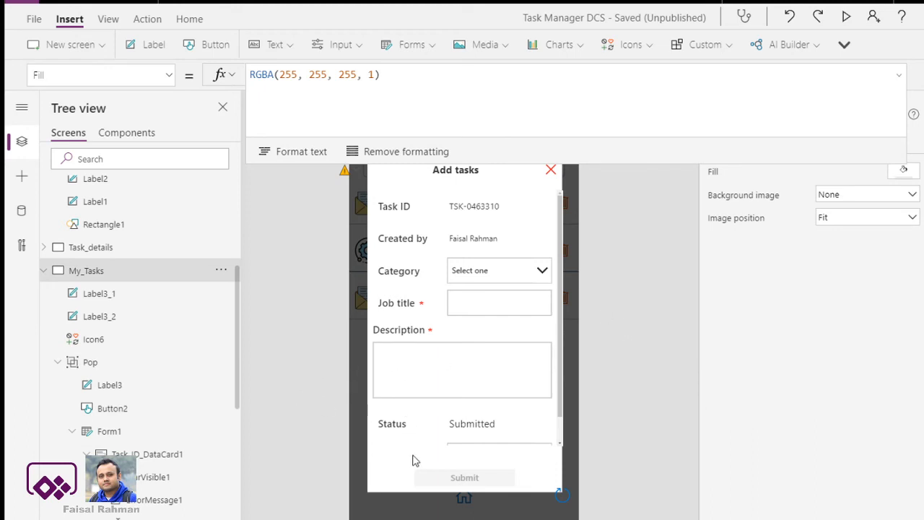
Replace the Submit button's conditional DisplayMode formula with just DisplayMode.Edit.
{"action": "left_click", "coordinate": [460, 478]}
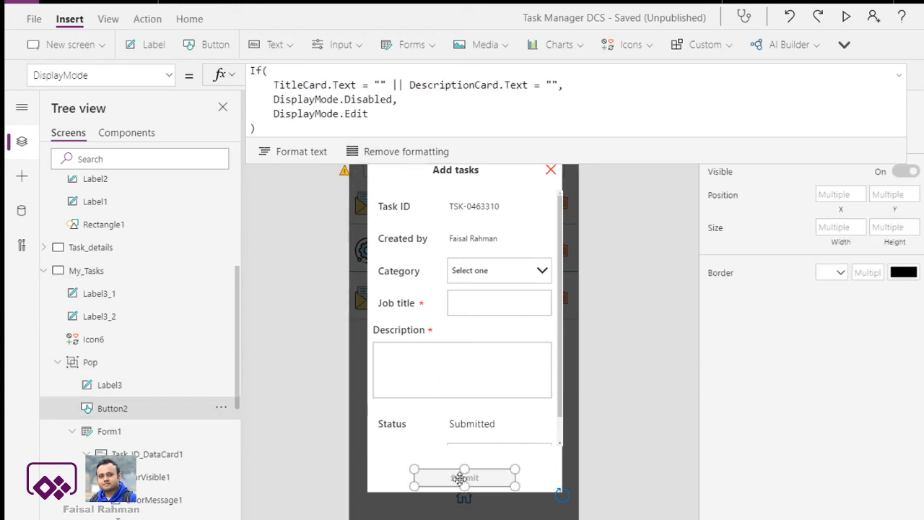
{"action": "left_click", "coordinate": [258, 120]}
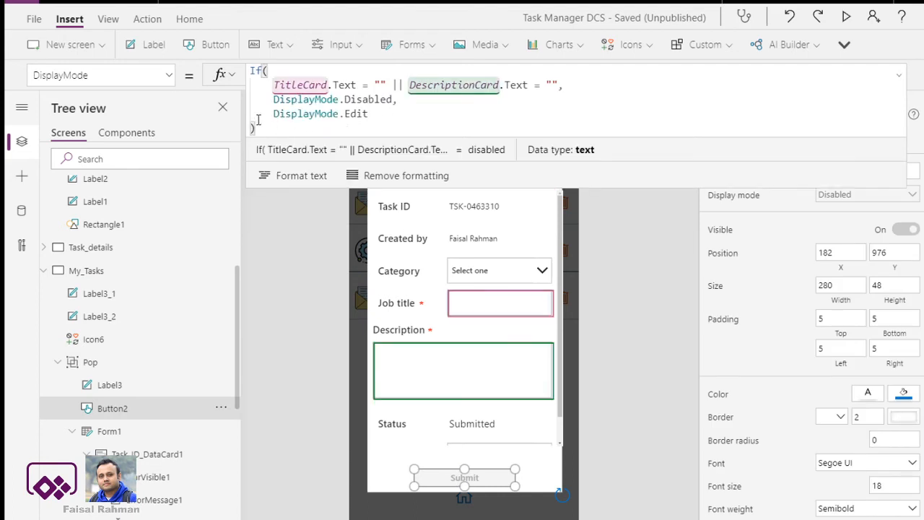
{"action": "left_click_drag", "start_coordinate": [258, 119], "coordinate": [249, 70]}
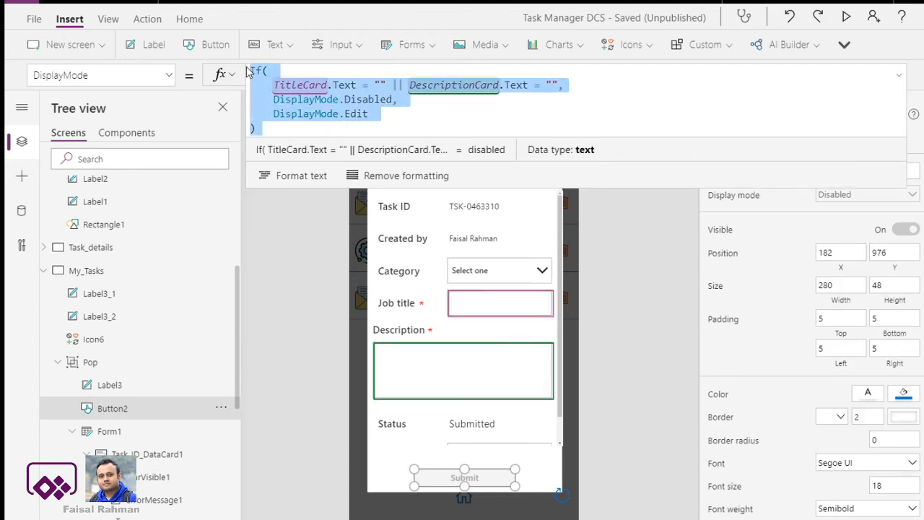
{"action": "key", "text": "BackSpace"}
{"action": "type", "text": "Dis"}
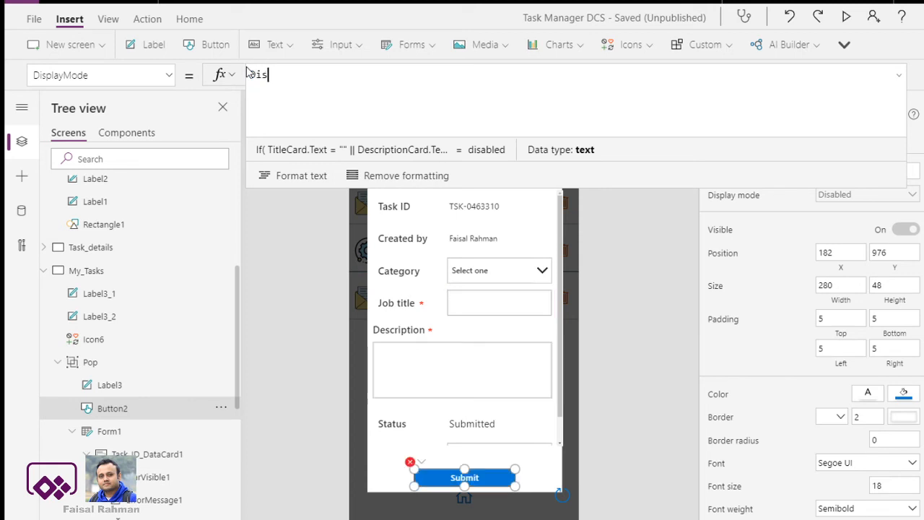
{"action": "key", "text": "Down"}
{"action": "key", "text": "Down"}
{"action": "key", "text": "Down"}
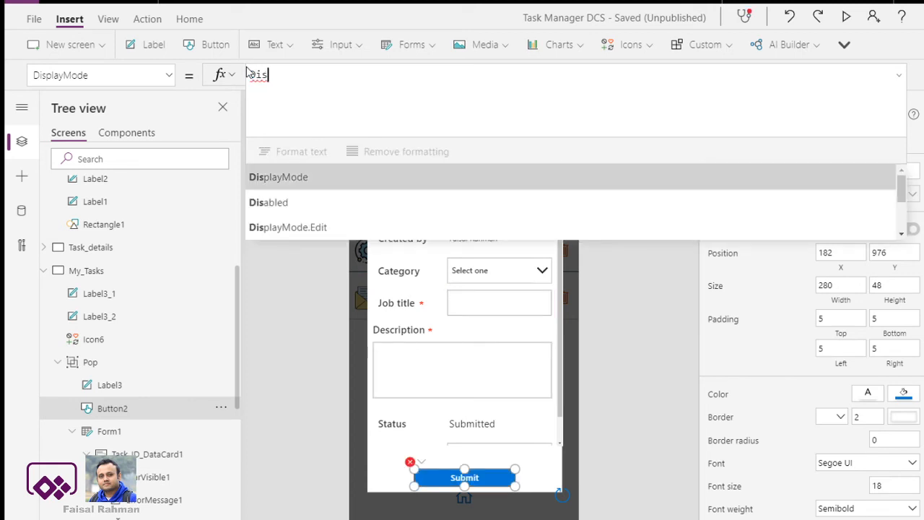
{"action": "key", "text": "Tab"}
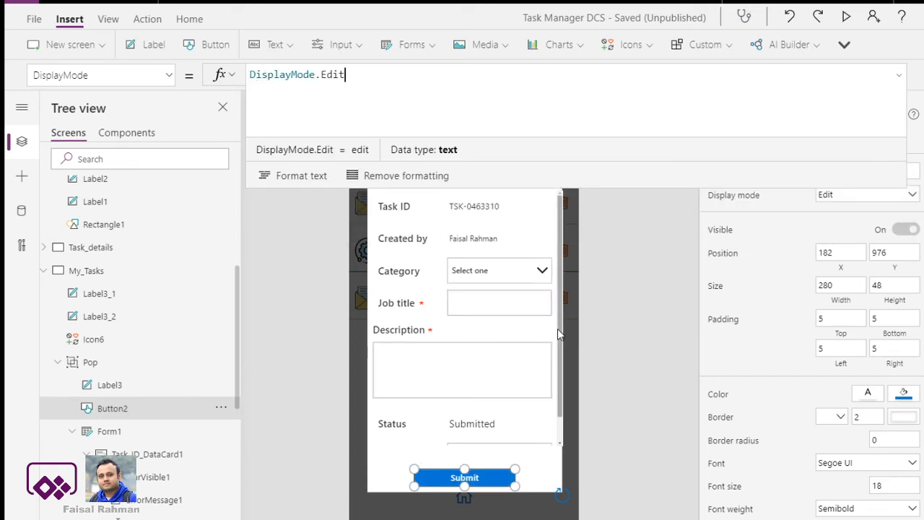
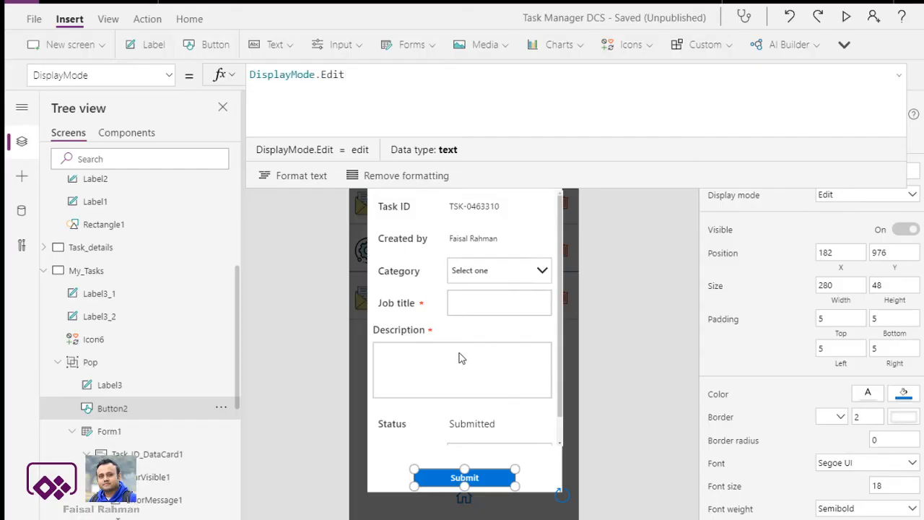
Look over the Job title and Description inputs of the form, and select the Submit button again.
{"action": "left_click", "coordinate": [471, 308]}
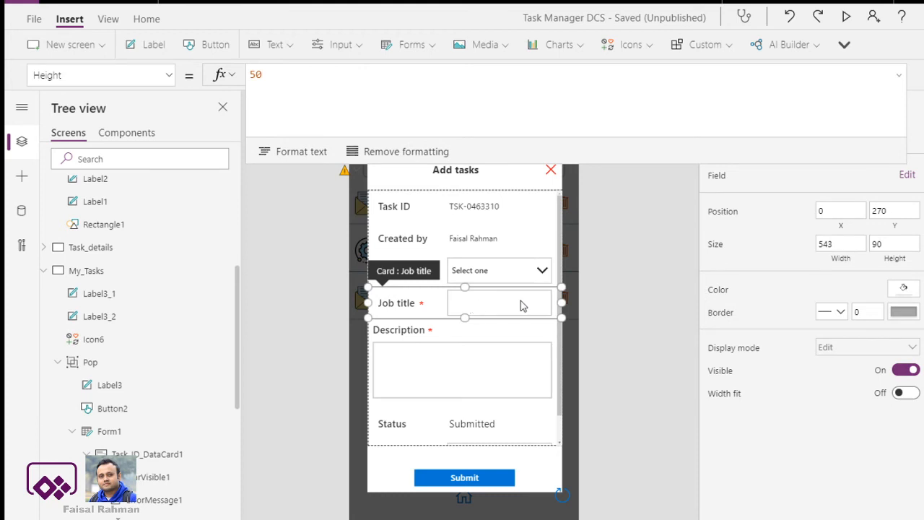
{"action": "left_click", "coordinate": [494, 309]}
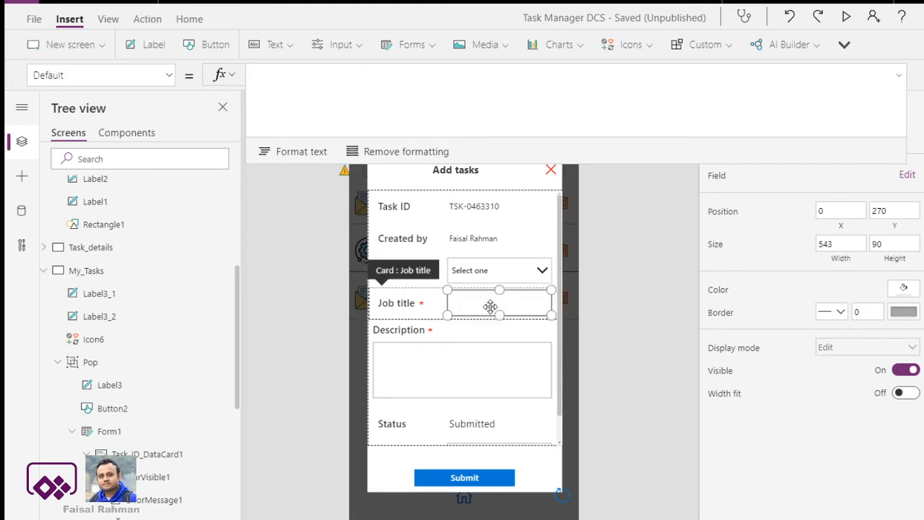
{"action": "left_click", "coordinate": [474, 382]}
{"action": "left_click", "coordinate": [471, 378]}
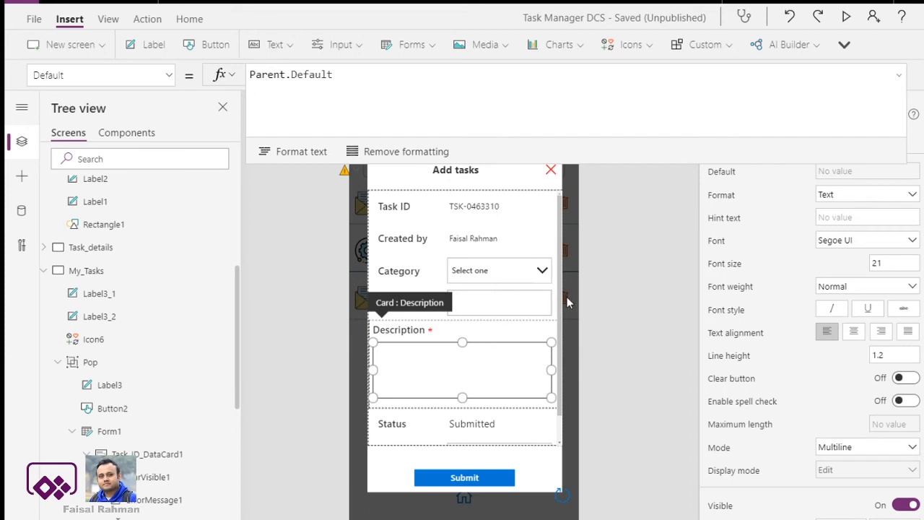
{"action": "left_click", "coordinate": [498, 312]}
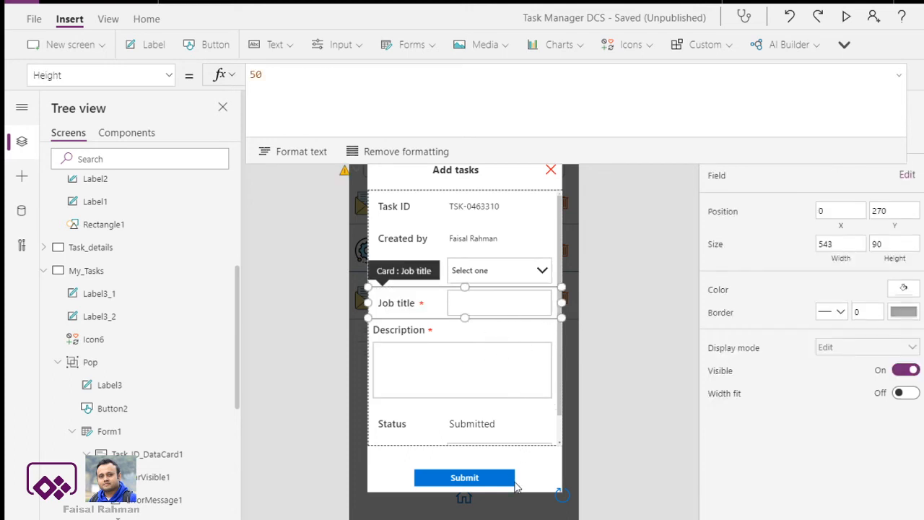
{"action": "left_click", "coordinate": [478, 476]}
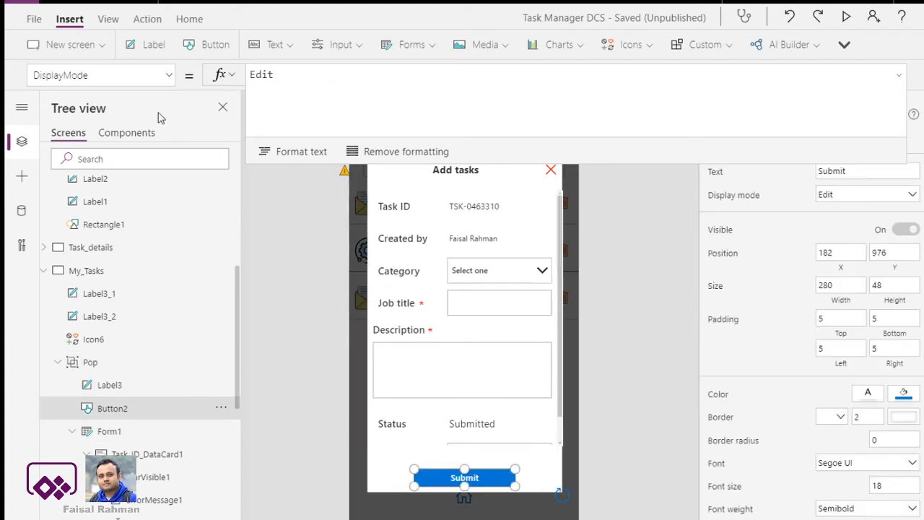
Show the Submit button's OnSelect formula and cut out the whole SubmitForm and UpdateContext expression for reuse.
{"action": "left_click", "coordinate": [167, 81]}
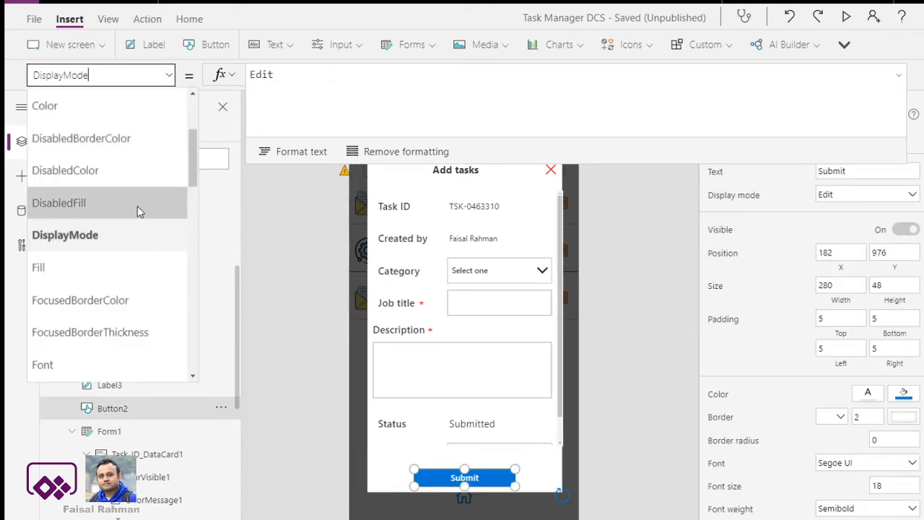
{"action": "scroll", "coordinate": [108, 268], "scroll_direction": "down", "scroll_amount": 2}
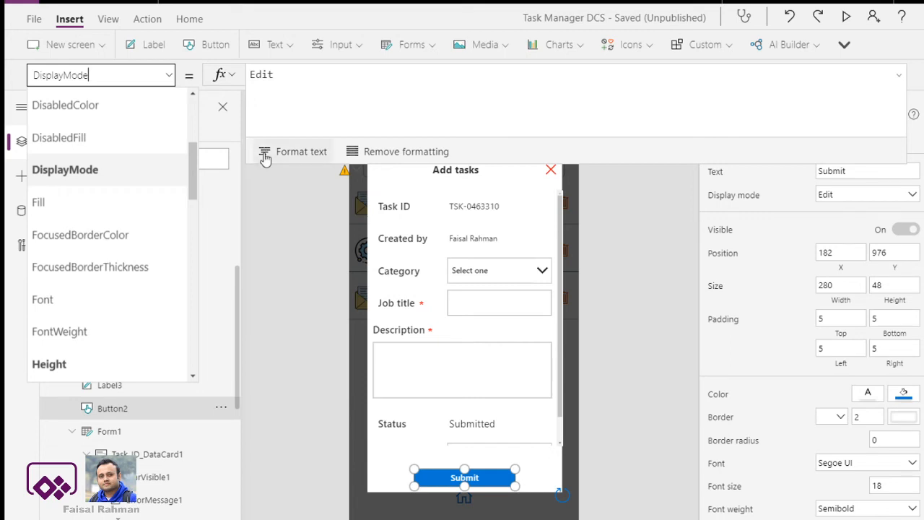
{"action": "left_click_drag", "start_coordinate": [190, 174], "coordinate": [189, 219]}
{"action": "left_click", "coordinate": [112, 304]}
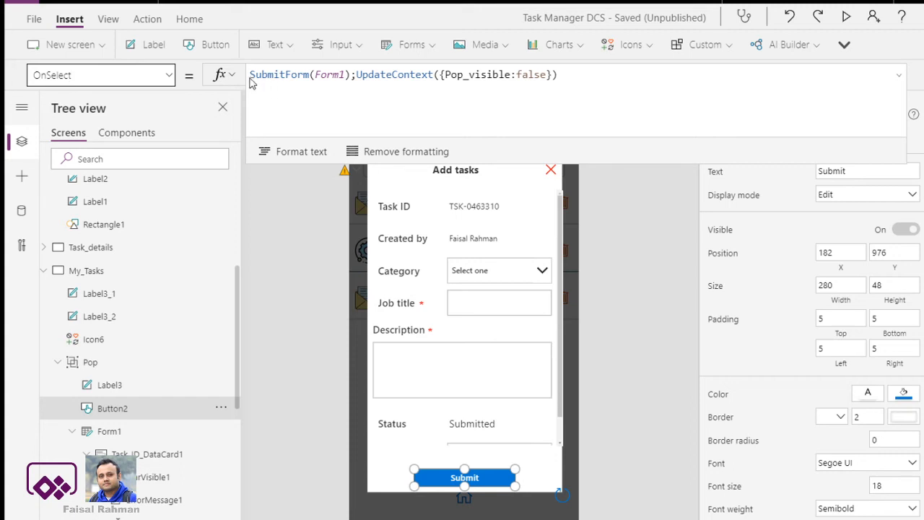
{"action": "left_click_drag", "start_coordinate": [252, 81], "coordinate": [585, 85]}
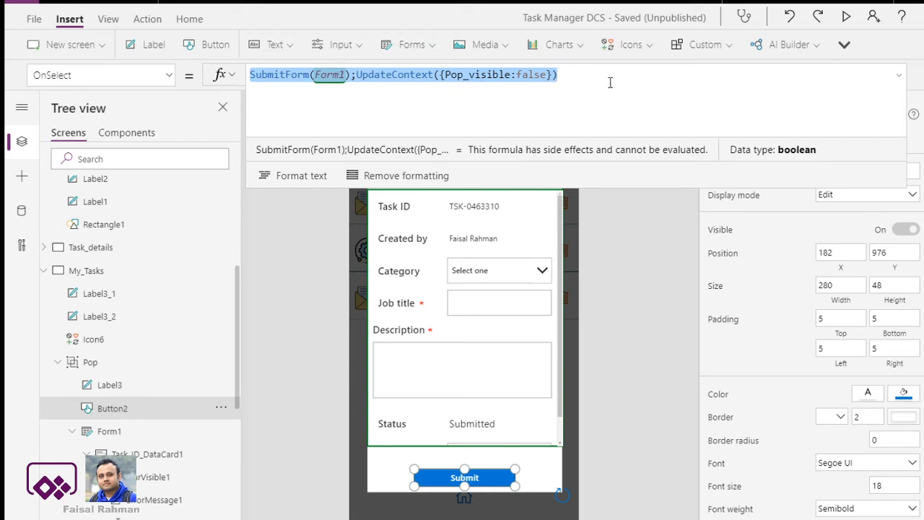
{"action": "left_click", "coordinate": [282, 74]}
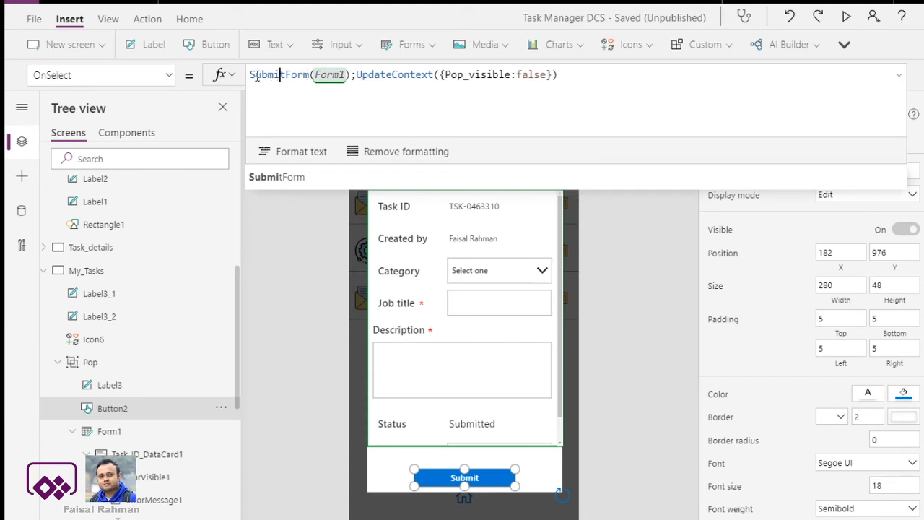
{"action": "left_click_drag", "start_coordinate": [251, 76], "coordinate": [574, 76]}
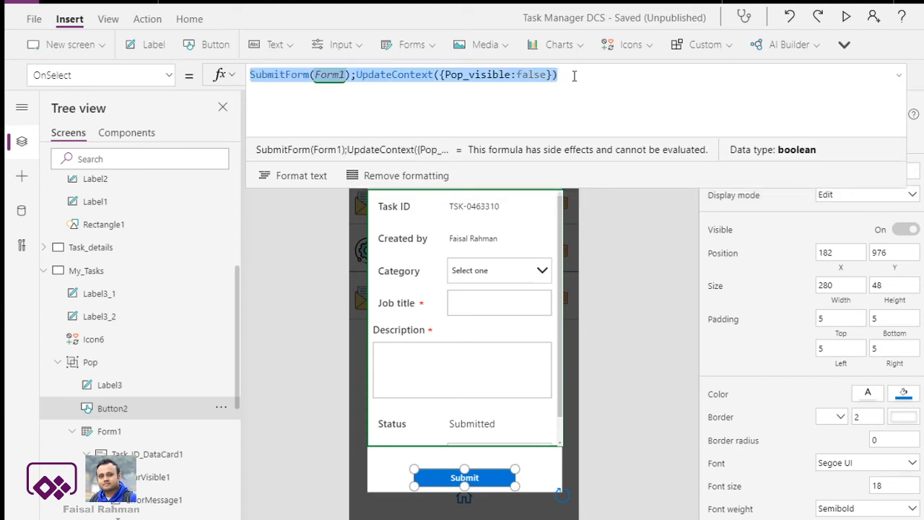
{"action": "key", "text": "ctrl+x"}
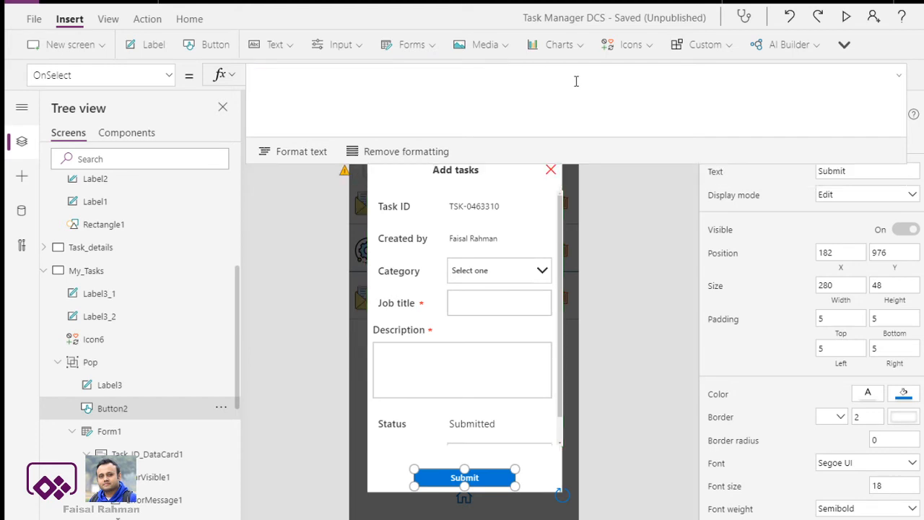
Start the Submit button's OnSelect formula with an If condition testing TitleCard.Text = "".
{"action": "type", "text": "If"}
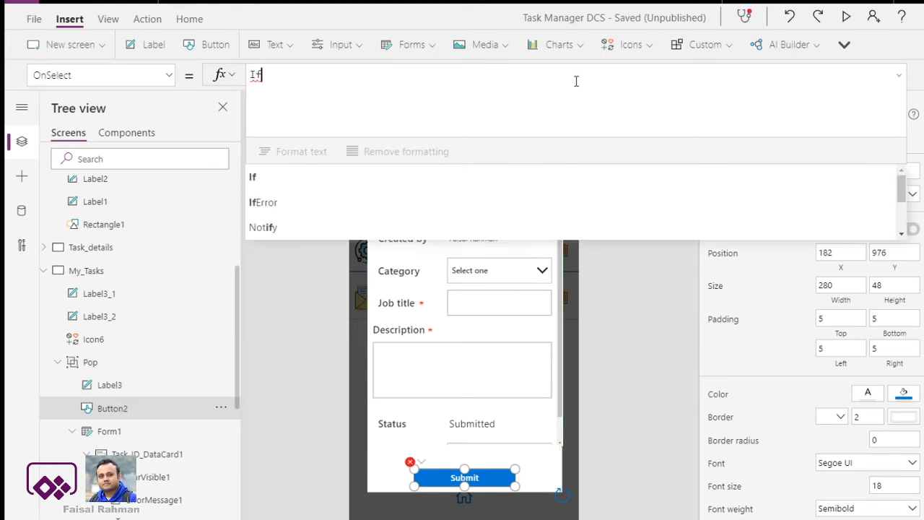
{"action": "type", "text": "("}
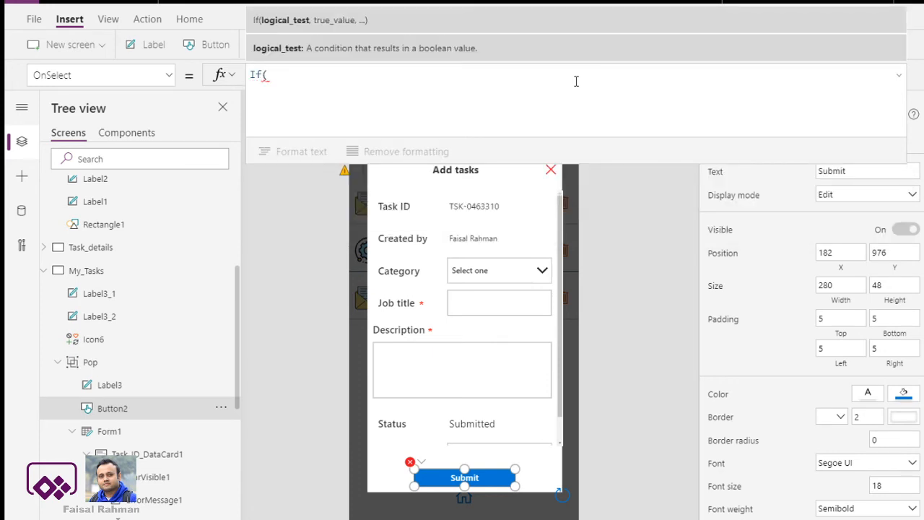
{"action": "type", "text": "T"}
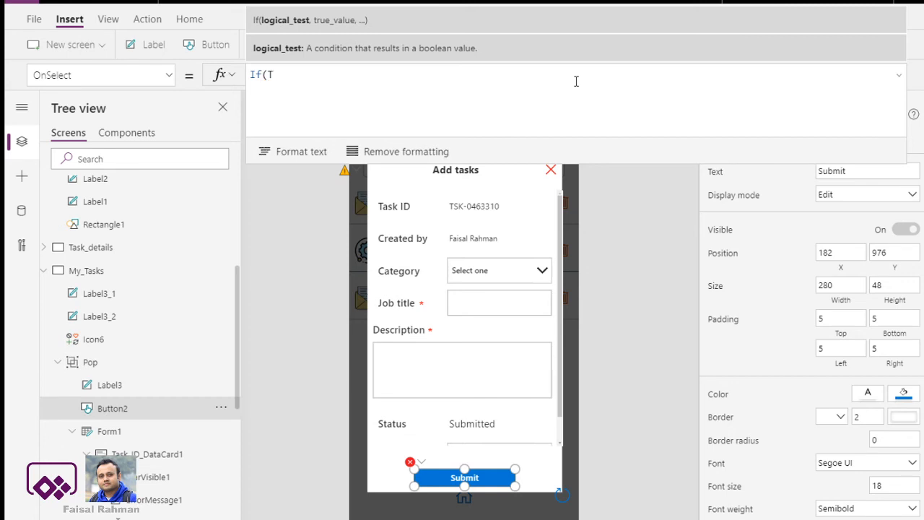
{"action": "type", "text": "itle"}
{"action": "key", "text": "Down"}
{"action": "key", "text": "Down"}
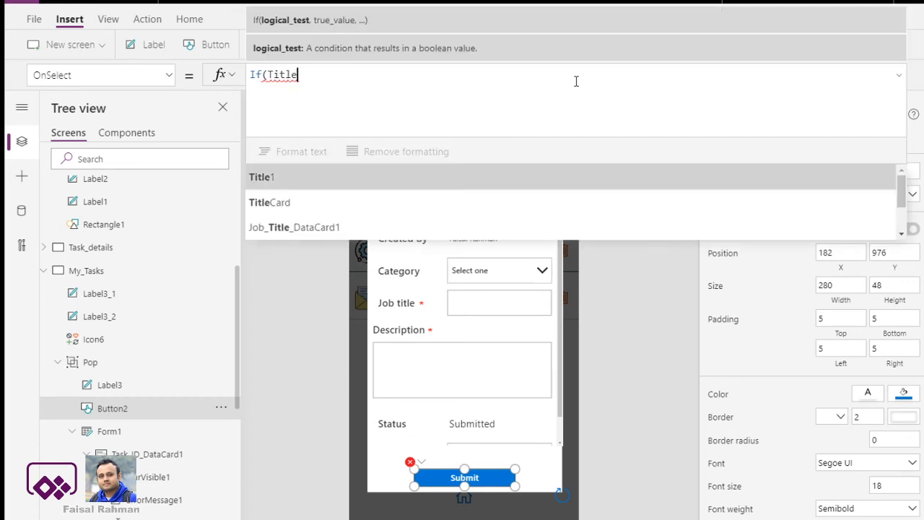
{"action": "key", "text": "Tab"}
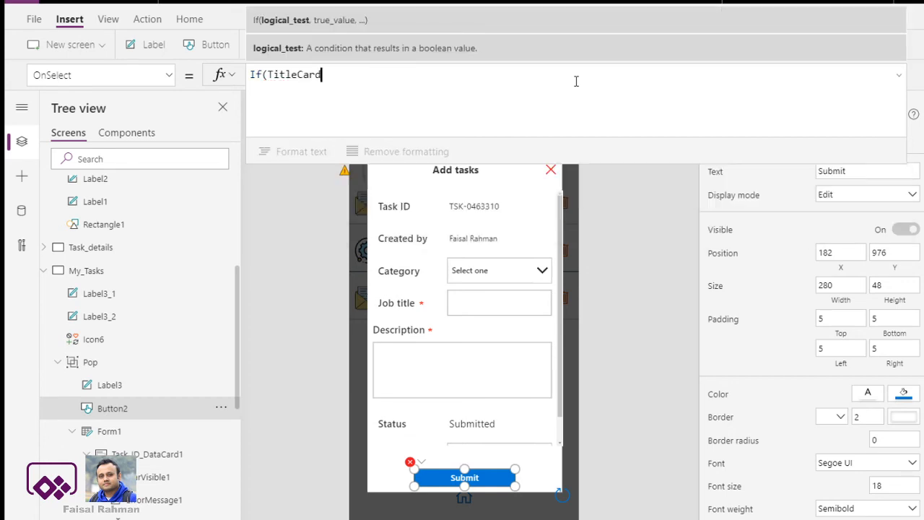
{"action": "type", "text": ".Text"}
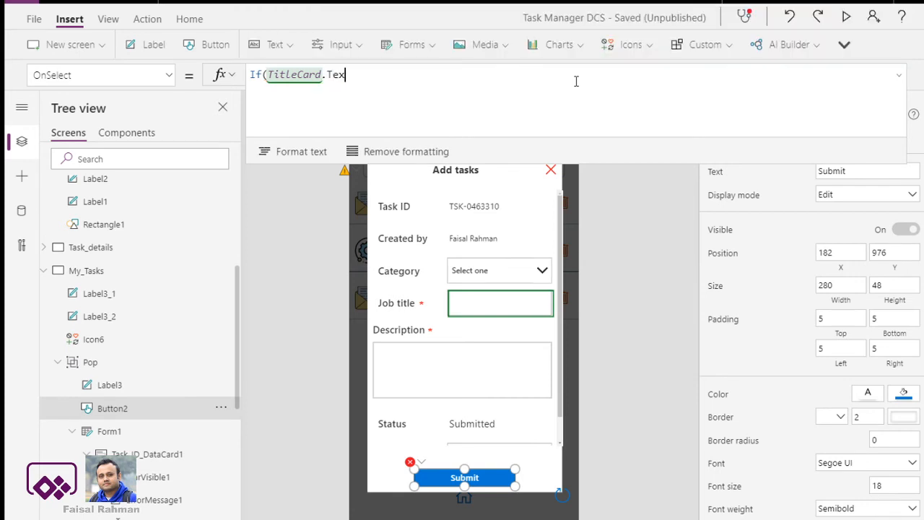
{"action": "type", "text": "= \"\""}
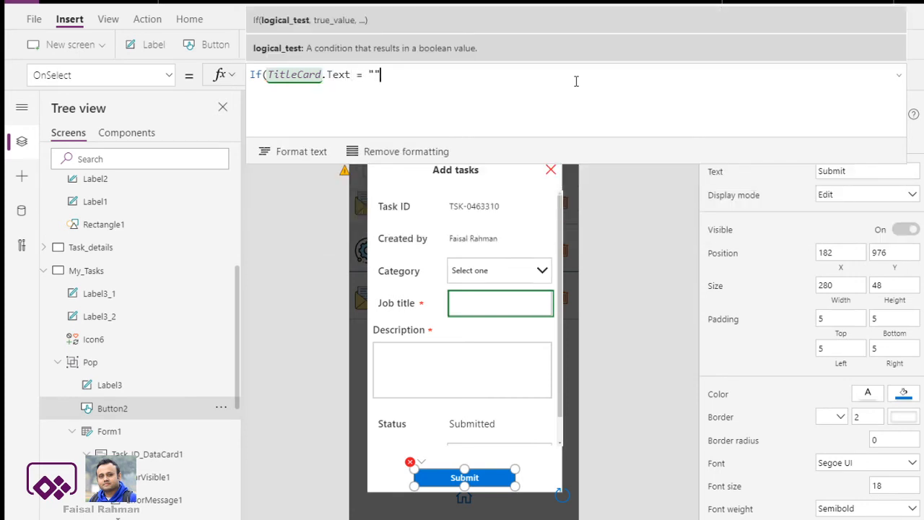
Extend the If condition with an or-test for an empty description: || DescriptionCard.Text = "".
{"action": "type", "text": " |"}
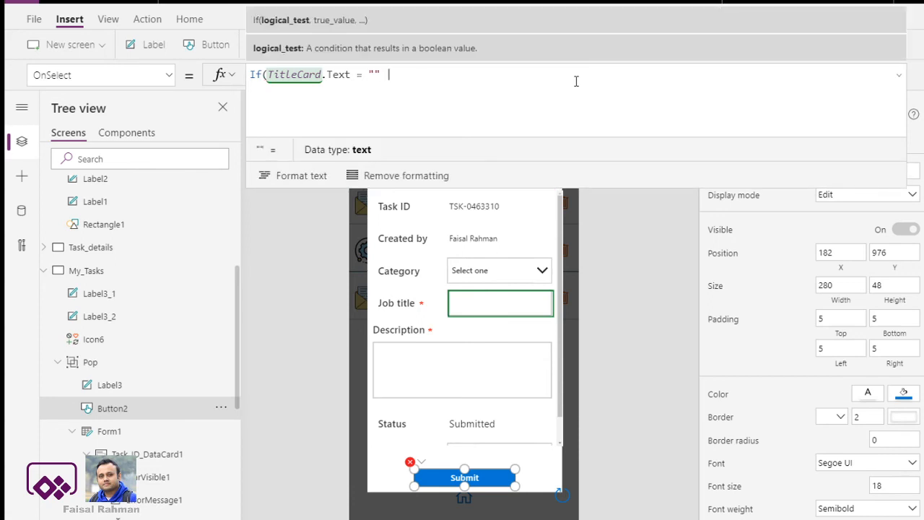
{"action": "type", "text": "| "}
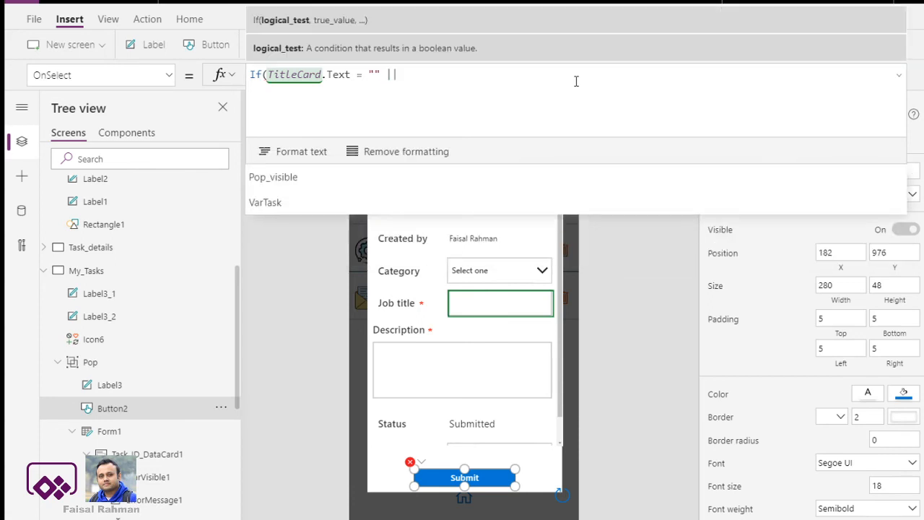
{"action": "type", "text": "Desc"}
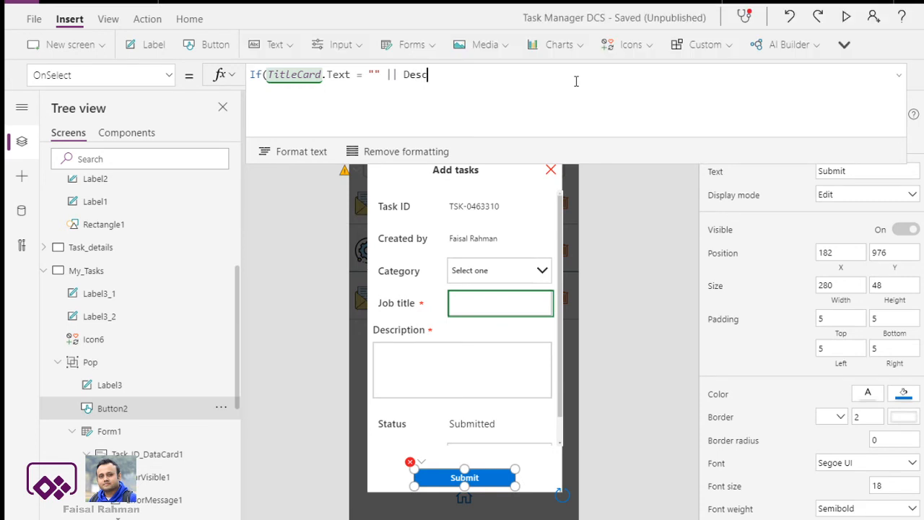
{"action": "type", "text": "ript"}
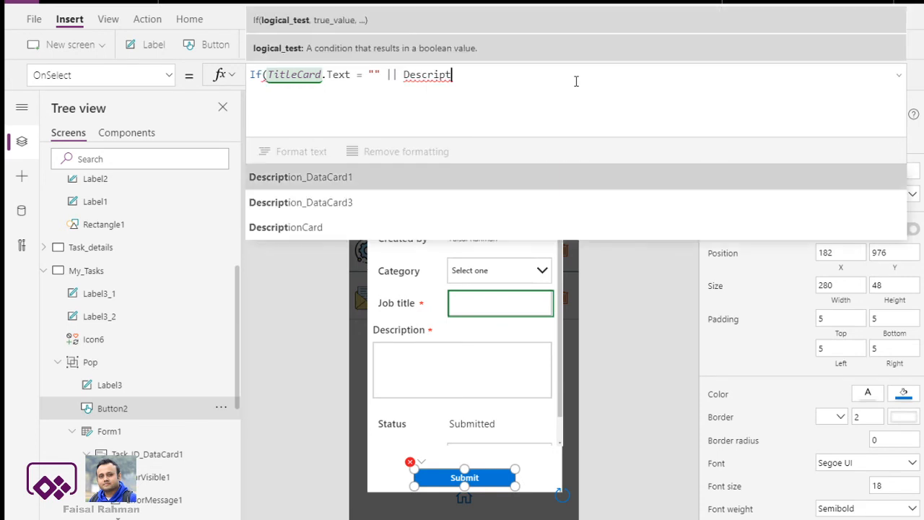
{"action": "key", "text": "Tab"}
{"action": "type", "text": ">Text"}
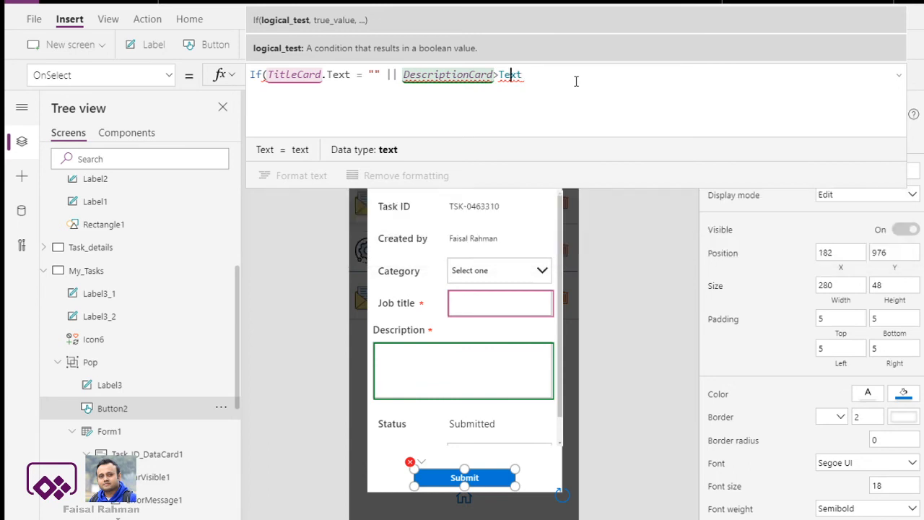
{"action": "key", "text": "Left"}
{"action": "key", "text": "Left"}
{"action": "key", "text": "Left"}
{"action": "key", "text": "Left"}
{"action": "key", "text": "Left"}
{"action": "key", "text": "Delete"}
{"action": "type", "text": "."}
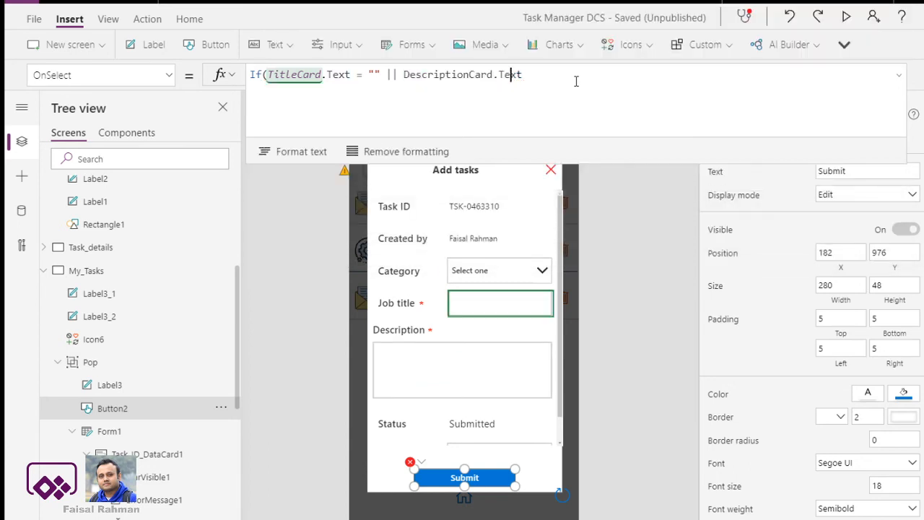
{"action": "key", "text": "Right"}
{"action": "key", "text": "Right"}
{"action": "key", "text": "Right"}
{"action": "key", "text": "Right"}
{"action": "type", "text": "="}
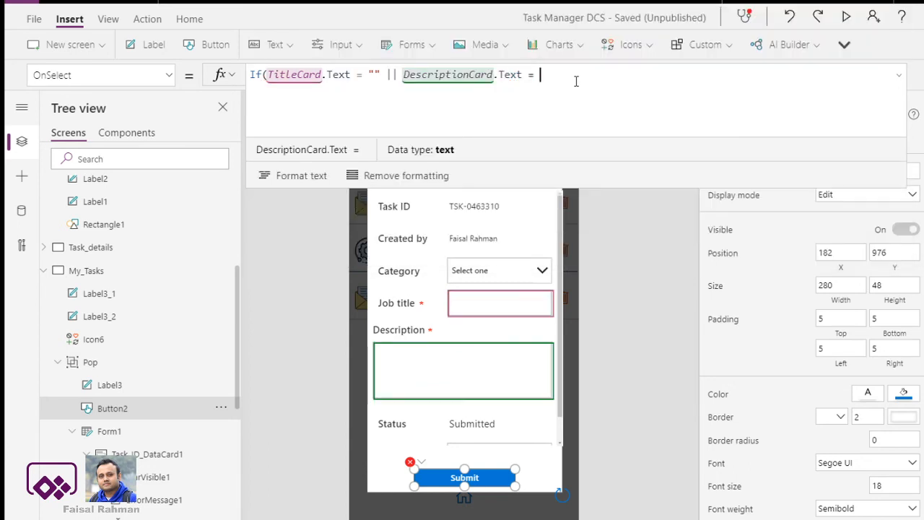
{"action": "type", "text": " \"\""}
{"action": "key", "text": "Left"}
{"action": "key", "text": "Right"}
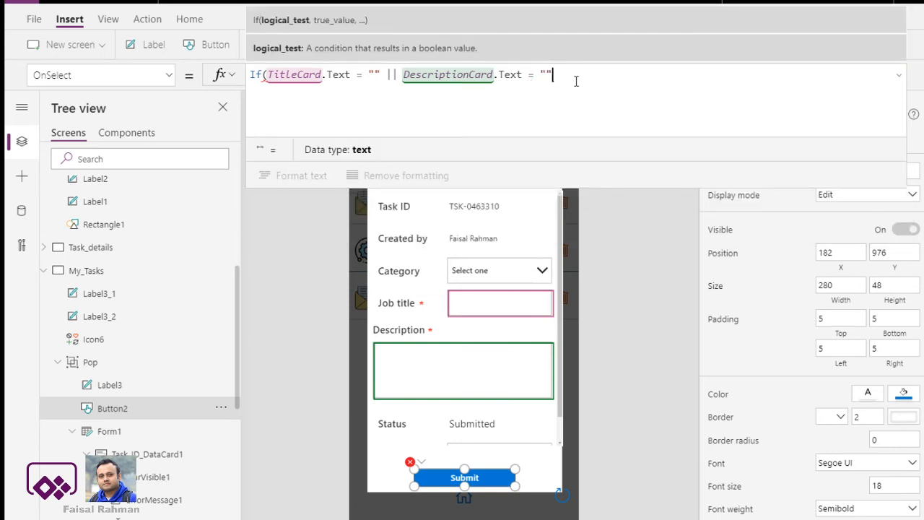
Add a Notify call as the If formula's true result, with the message "Information is missing, please check empty fields".
{"action": "type", "text": ","}
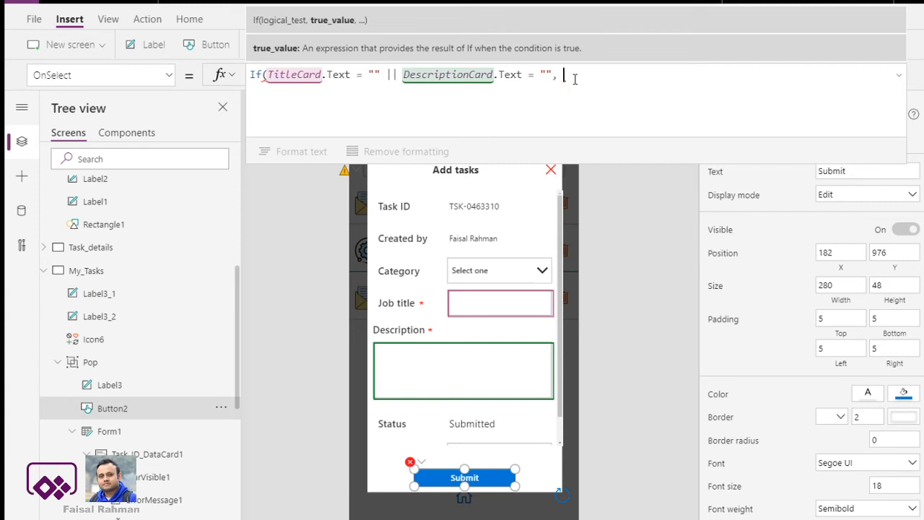
{"action": "type", "text": "Notify"}
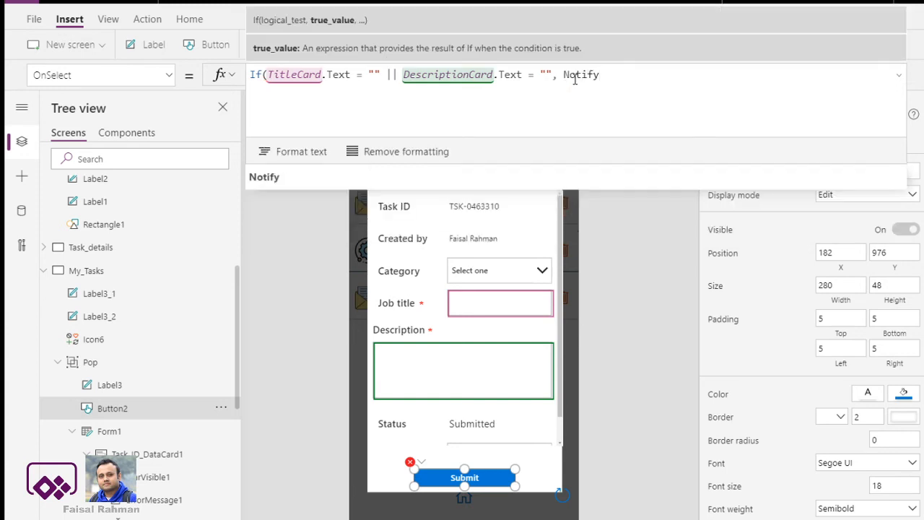
{"action": "type", "text": "("}
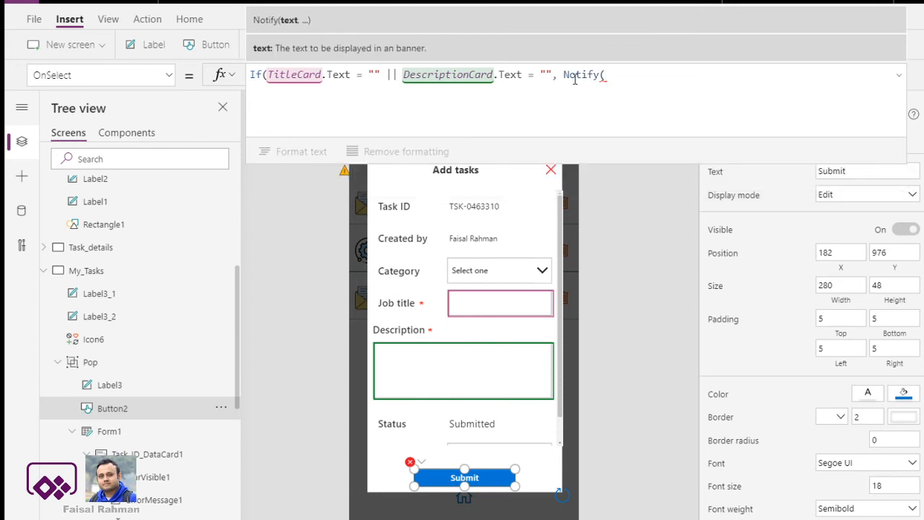
{"action": "type", "text": "\"\""}
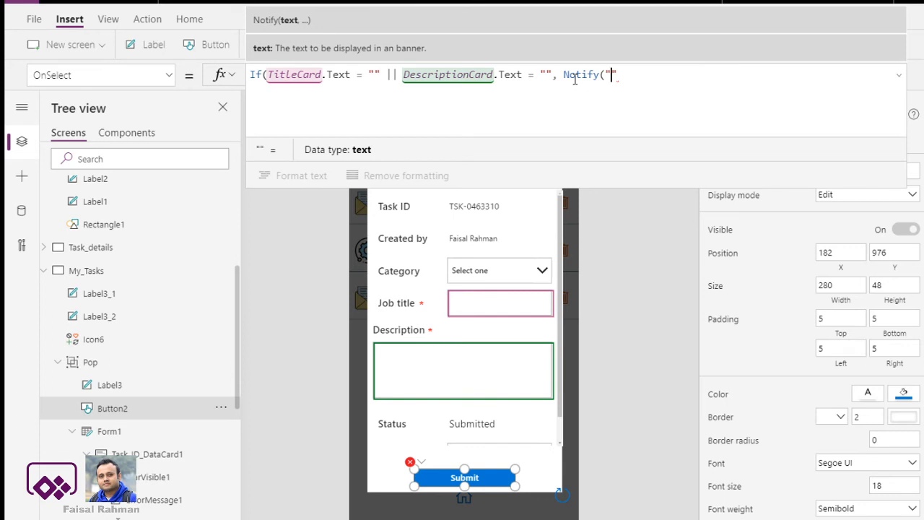
{"action": "type", "text": "Informa"}
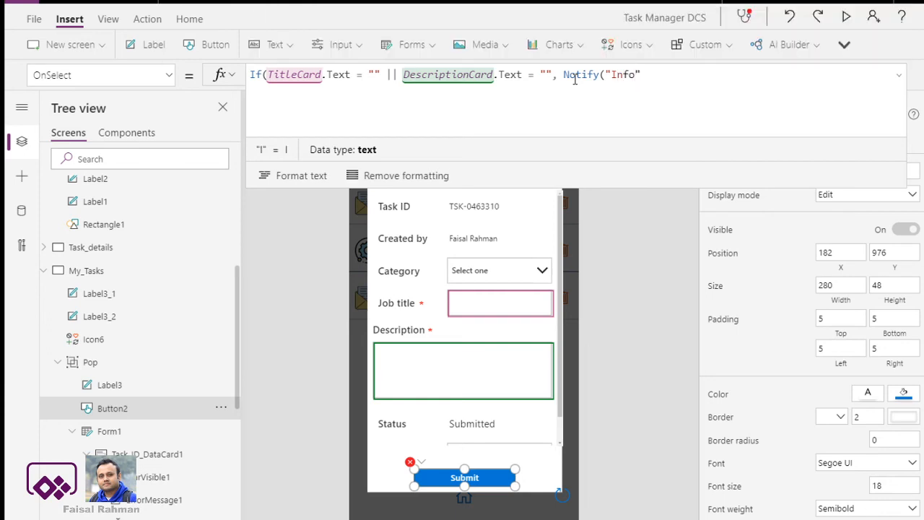
{"action": "type", "text": "tion is missin"}
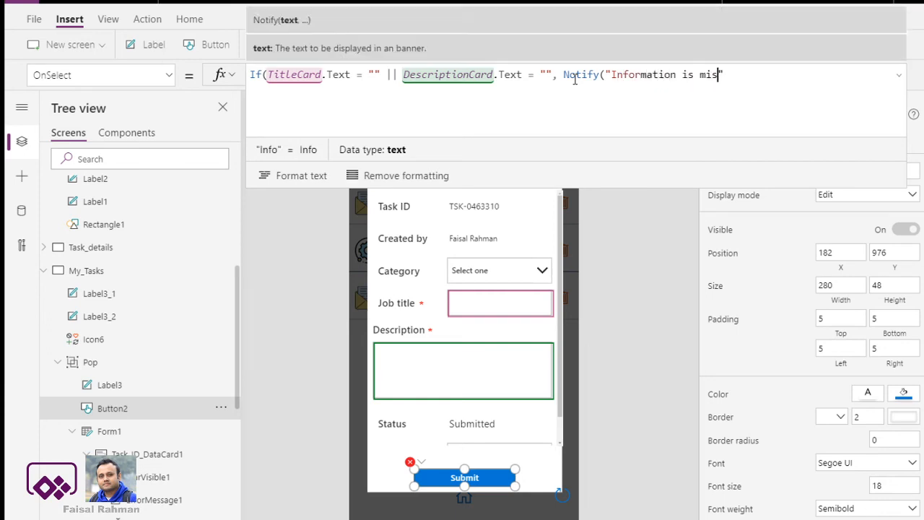
{"action": "type", "text": "g, ple"}
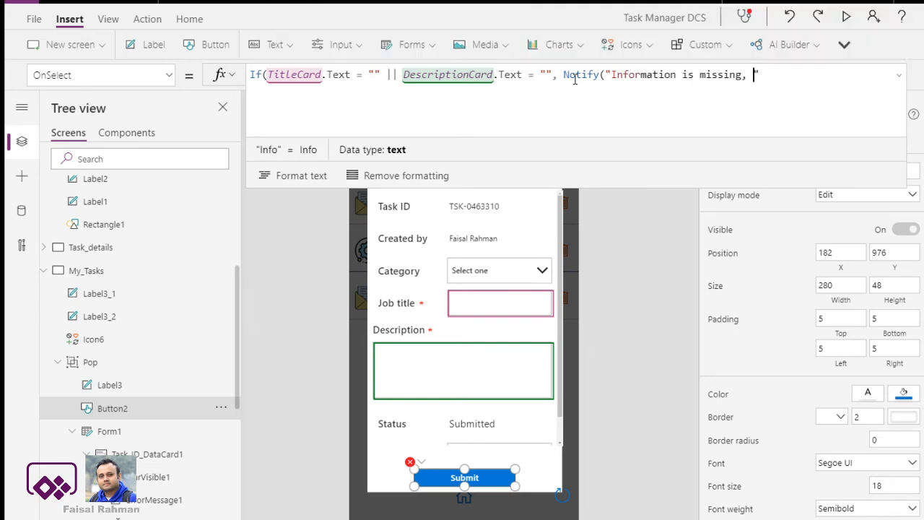
{"action": "type", "text": "ase check"}
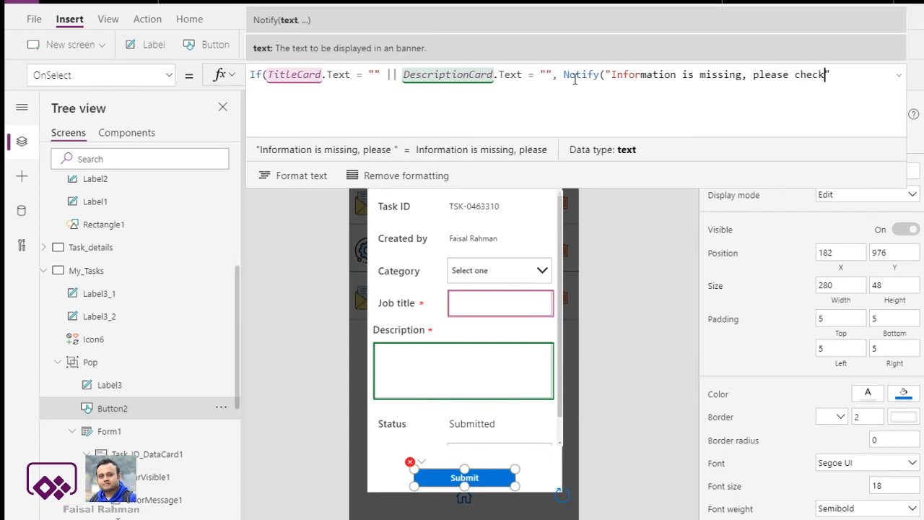
{"action": "key", "text": "Right"}
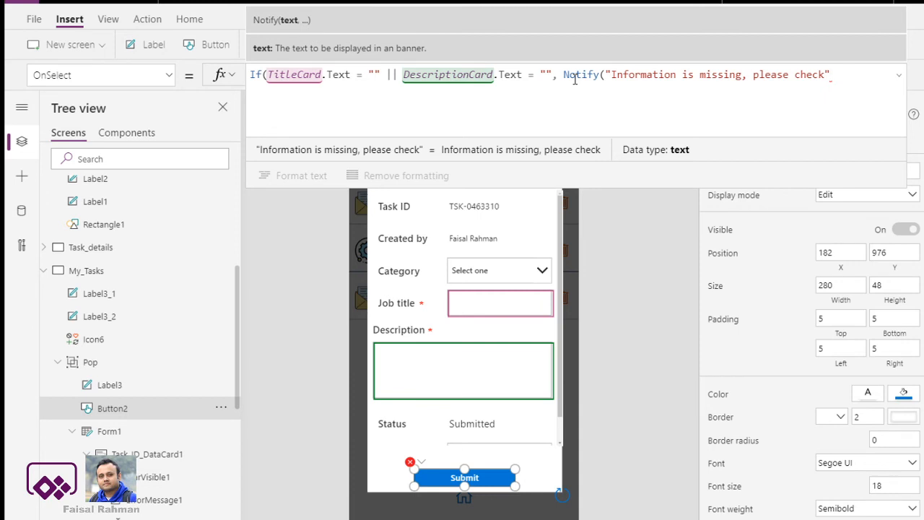
{"action": "type", "text": "emp"}
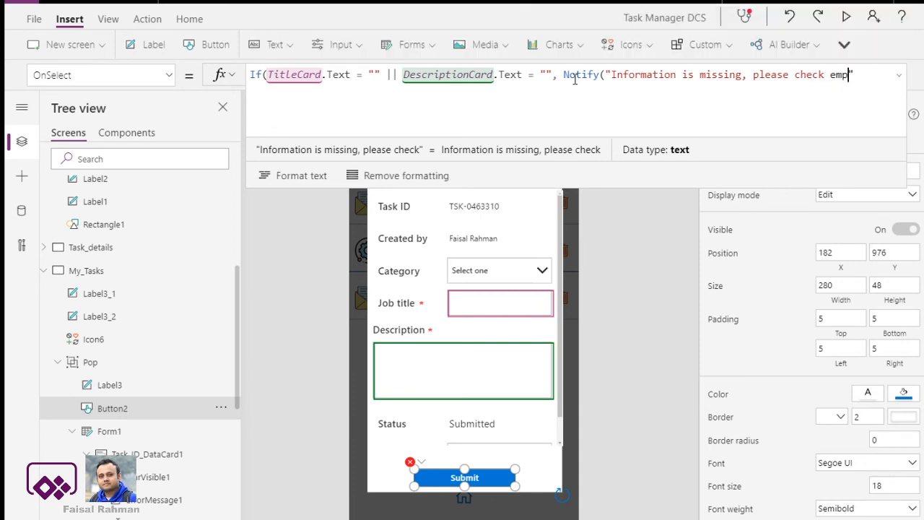
{"action": "type", "text": "ty fi"}
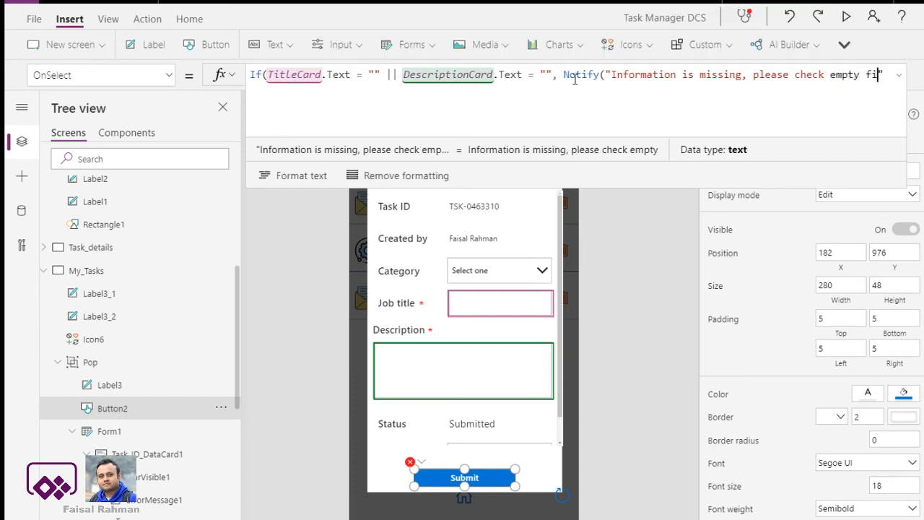
{"action": "type", "text": "elds"}
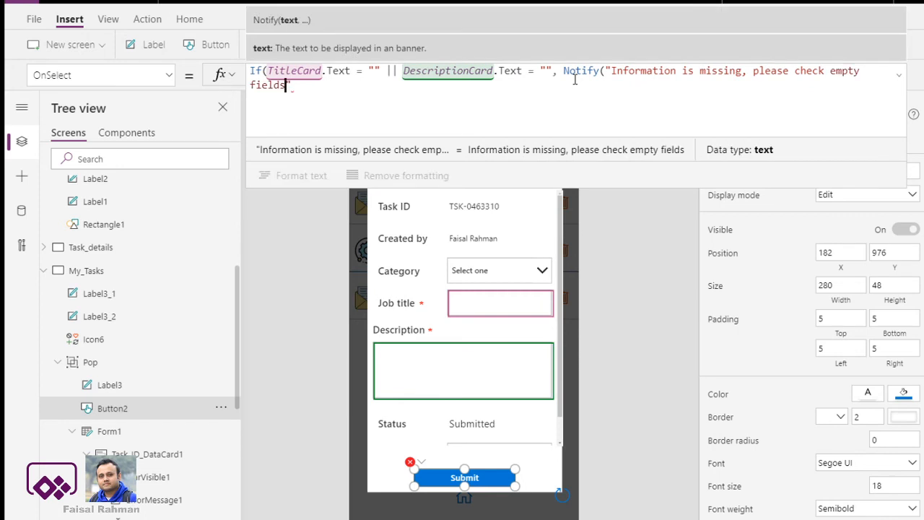
After the message text, add a comma and paste back the cut expression SubmitForm(Form1);UpdateContext({Pop_visible:false}).
{"action": "type", "text": "\","}
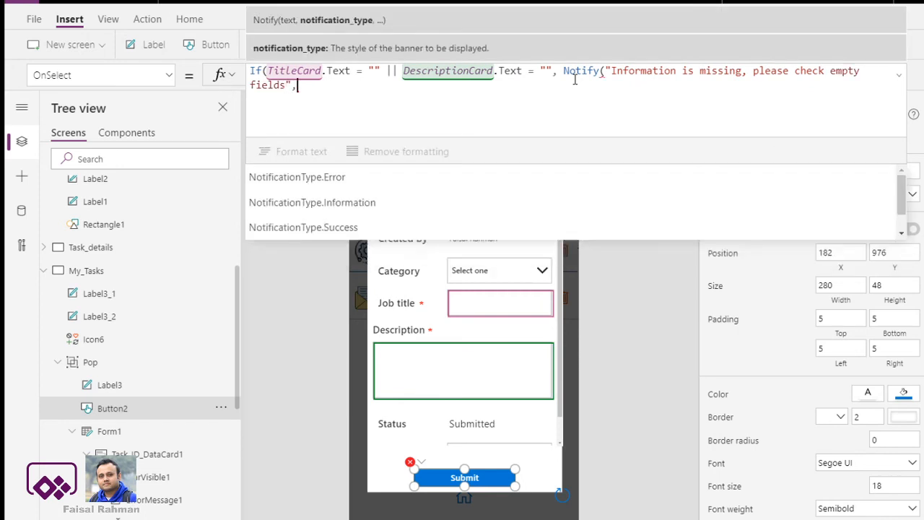
{"action": "type", "text": "SubmitForm(Form1);UpdateContext({Pop_visible:false})"}
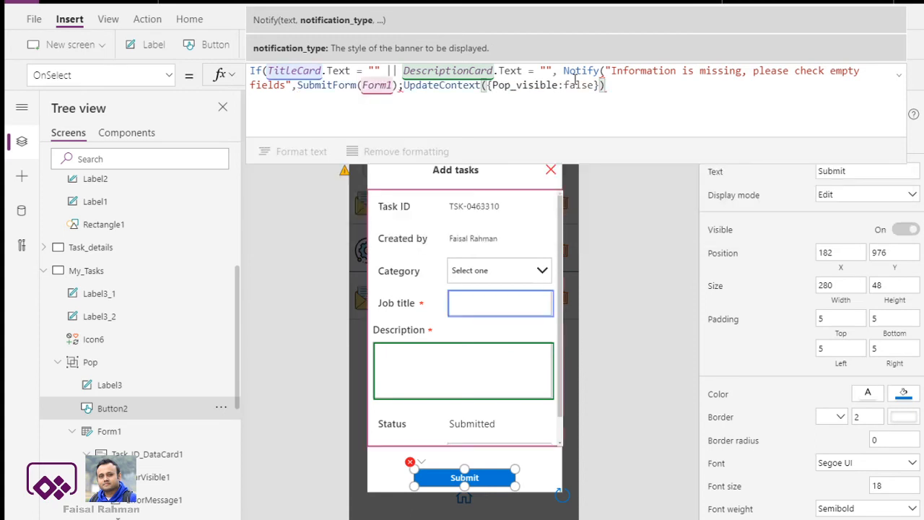
{"action": "type", "text": ")"}
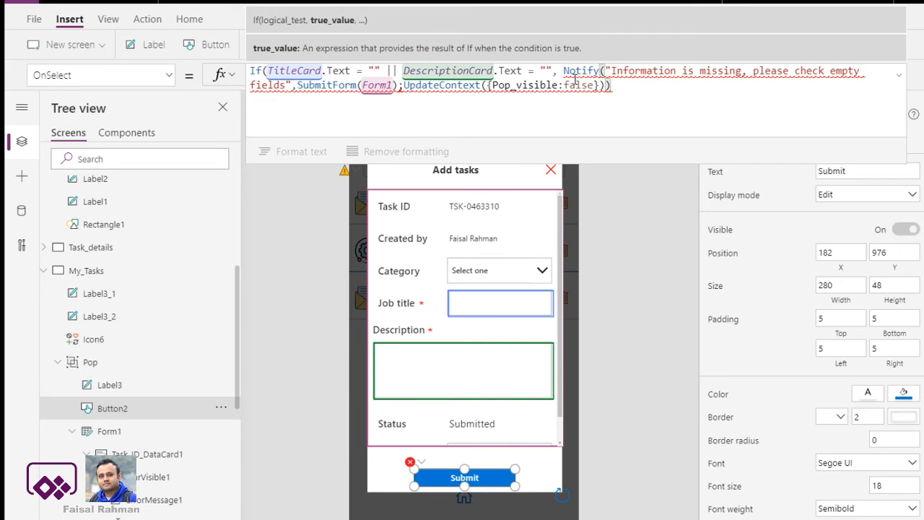
{"action": "key", "text": "BackSpace"}
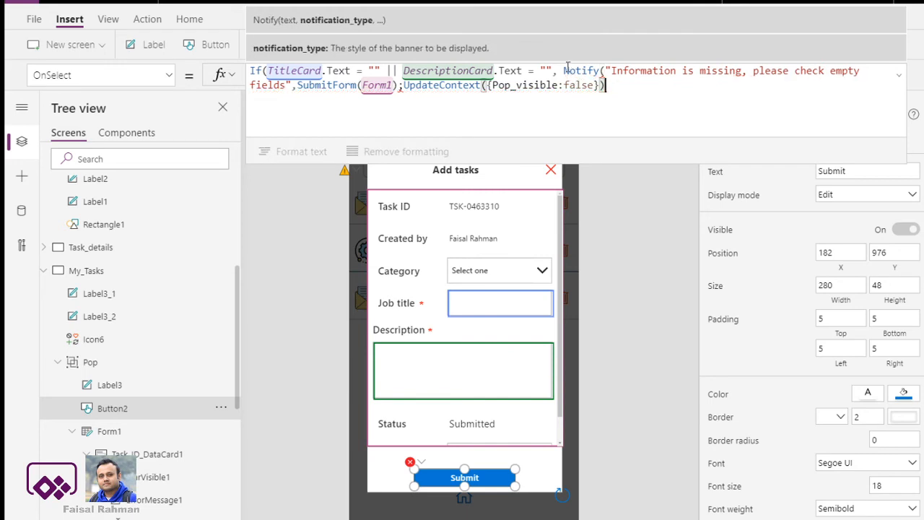
Try joining SubmitForm(Form1) and UpdateContext with && in place of the semicolon, and take the operator out again.
{"action": "left_click", "coordinate": [297, 86]}
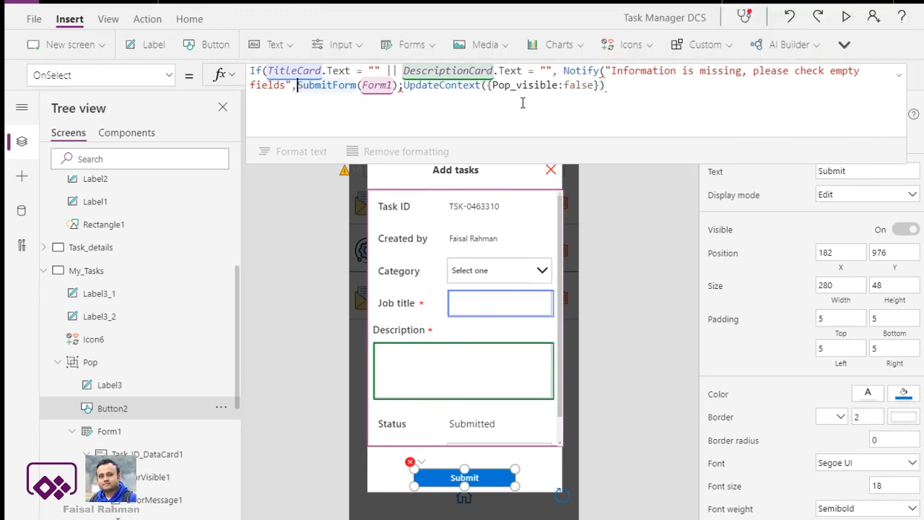
{"action": "left_click", "coordinate": [606, 86]}
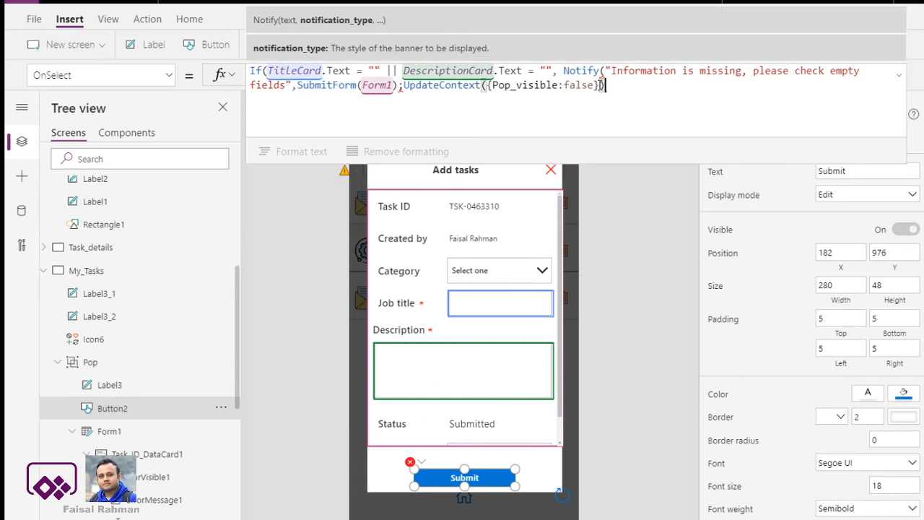
{"action": "left_click", "coordinate": [601, 86]}
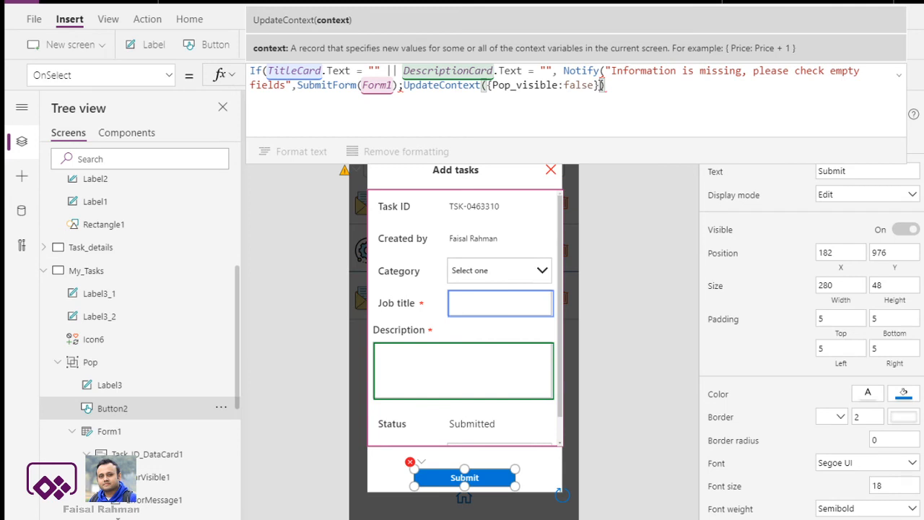
{"action": "left_click_drag", "start_coordinate": [601, 85], "coordinate": [405, 85]}
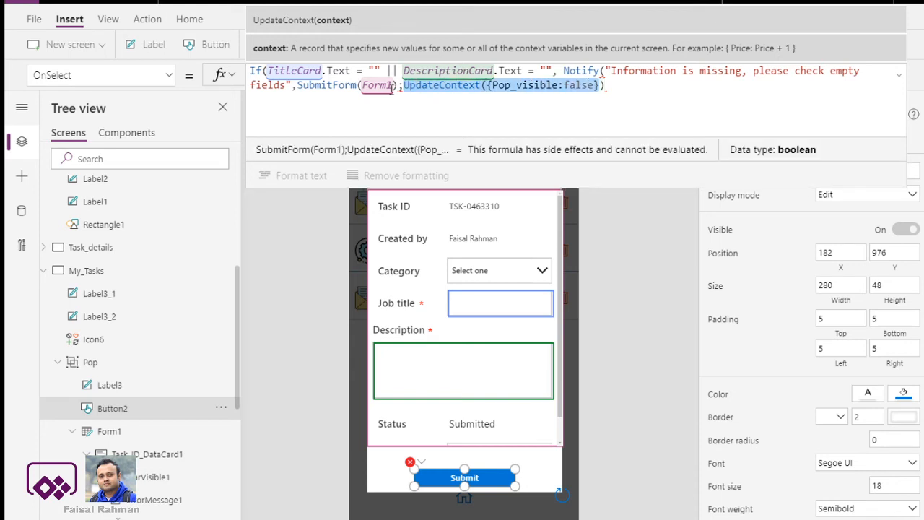
{"action": "left_click", "coordinate": [404, 86]}
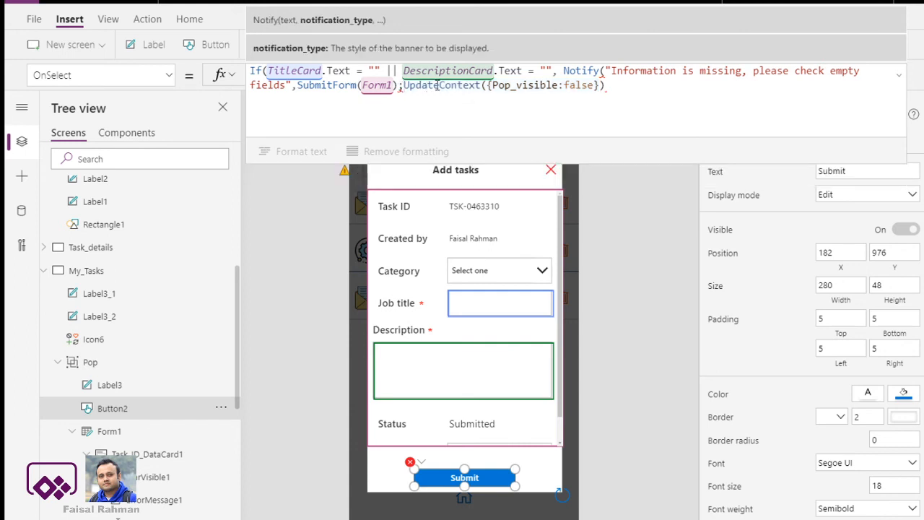
{"action": "key", "text": "BackSpace"}
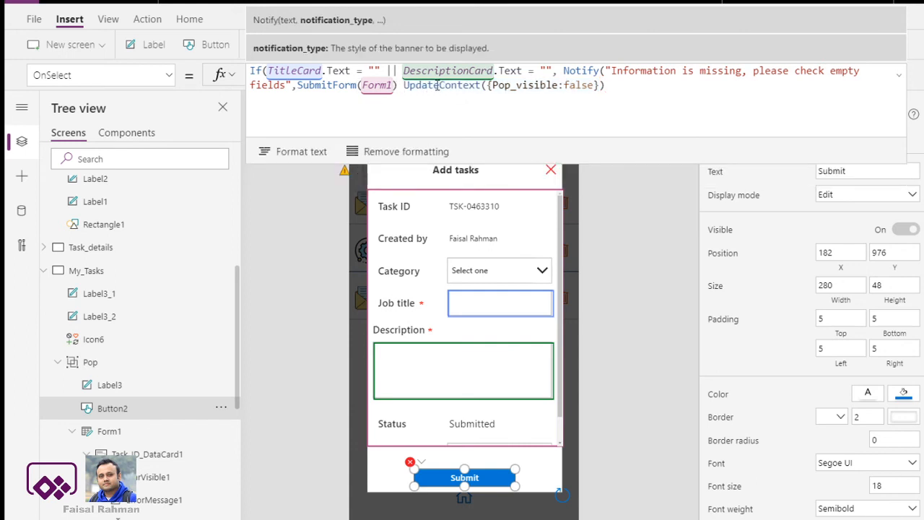
{"action": "type", "text": "&&"}
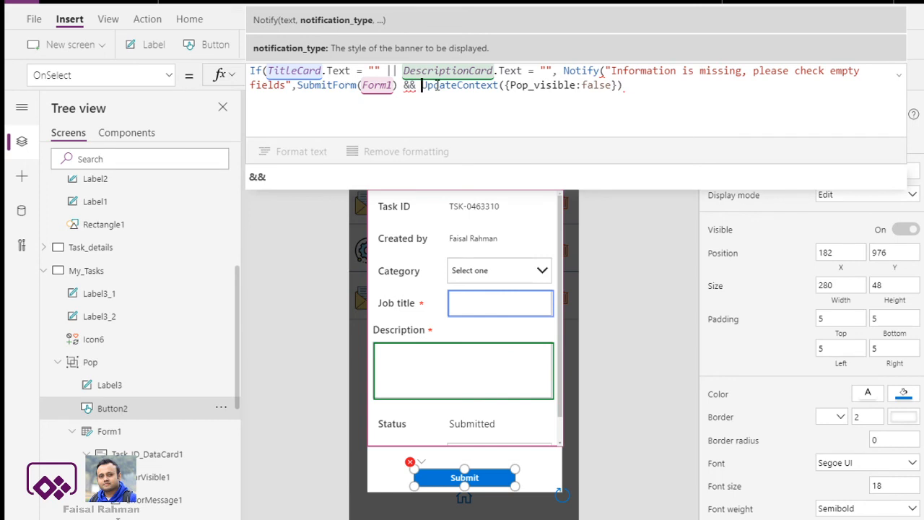
{"action": "key", "text": "BackSpace"}
{"action": "key", "text": "BackSpace"}
{"action": "key", "text": "BackSpace"}
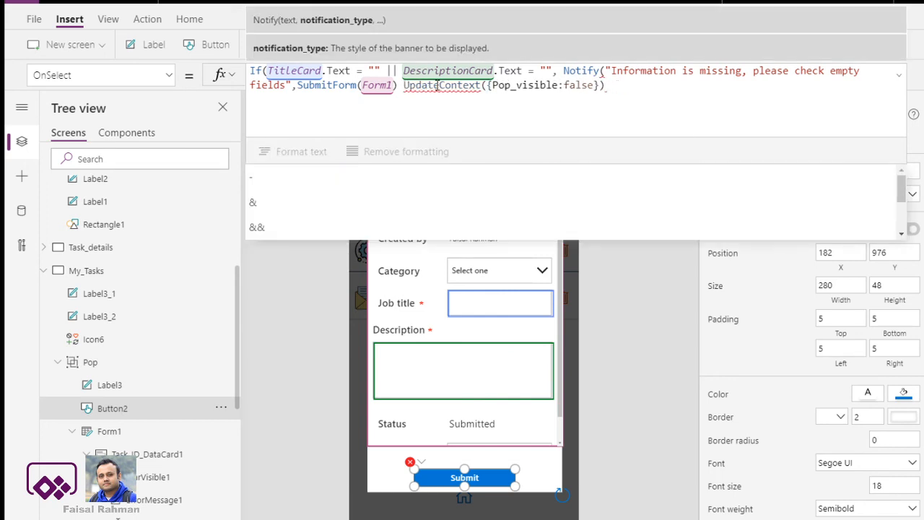
{"action": "key", "text": "BackSpace"}
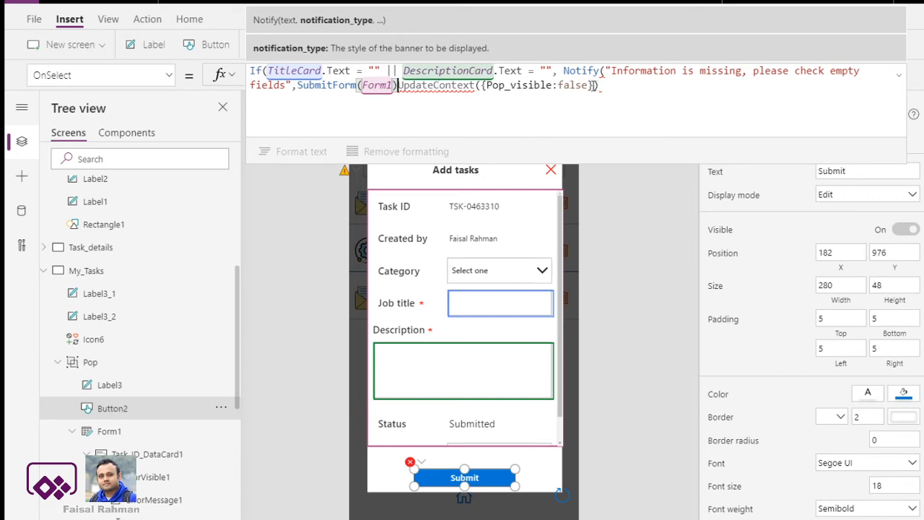
Copy UpdateContext({Pop_visible:false}) and delete it from the formula, ending the formula with closing parentheses after SubmitForm(Form1).
{"action": "left_click", "coordinate": [592, 85]}
{"action": "left_click_drag", "start_coordinate": [593, 85], "coordinate": [402, 86]}
{"action": "key", "text": "ctrl+c"}
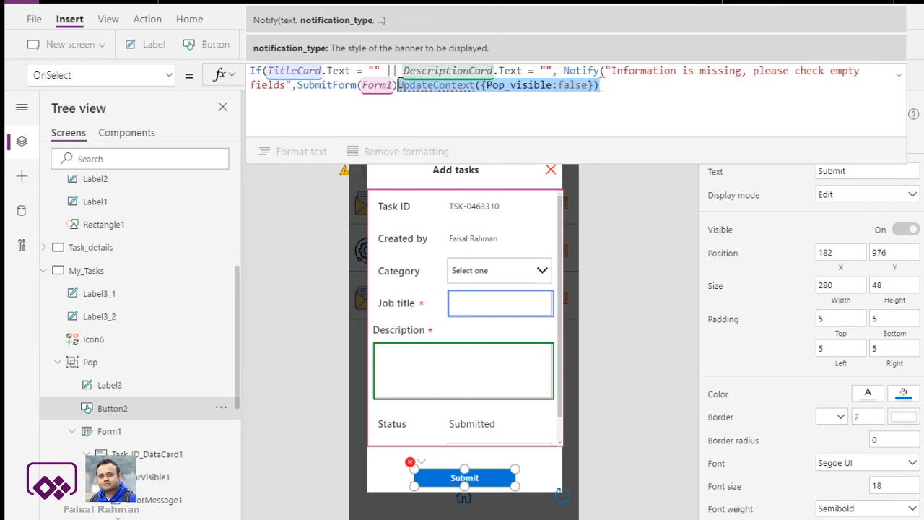
{"action": "key", "text": "BackSpace"}
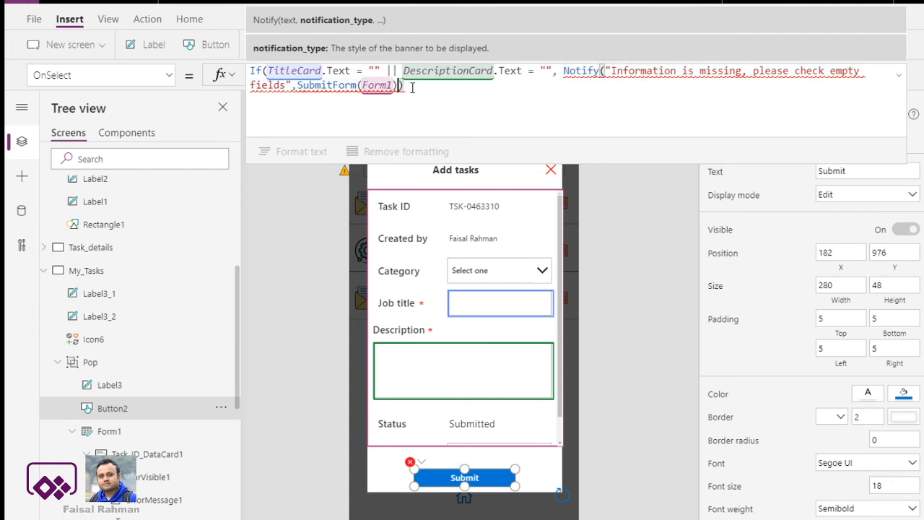
{"action": "type", "text": ")"}
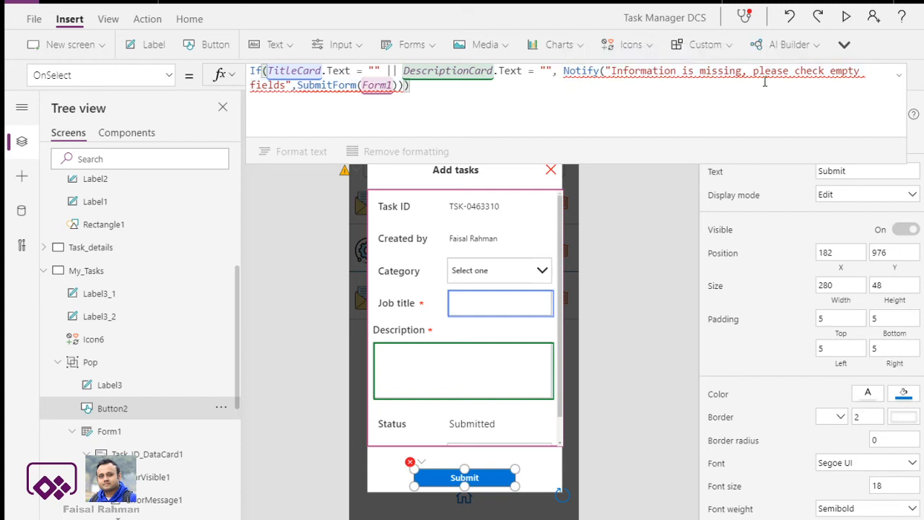
Close the Notify call right after its message text and remove the surplus parenthesis at the formula's end.
{"action": "left_click", "coordinate": [293, 86]}
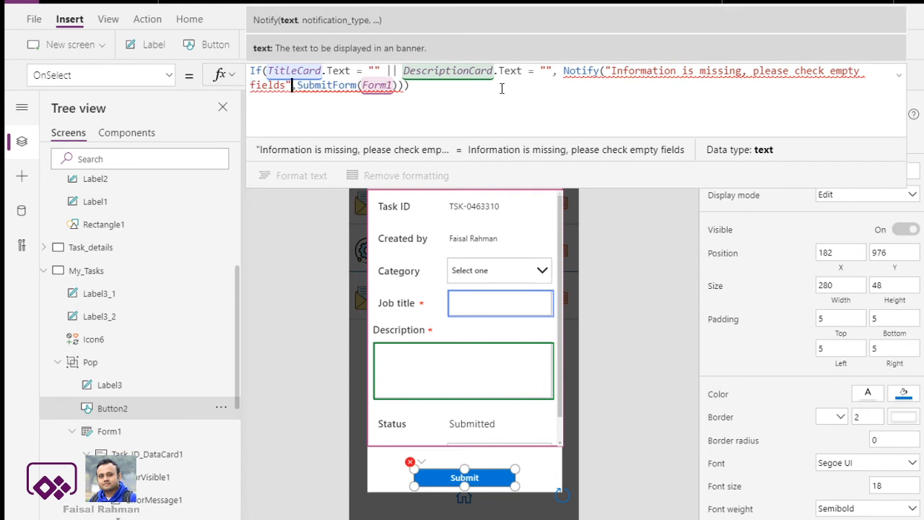
{"action": "type", "text": ")"}
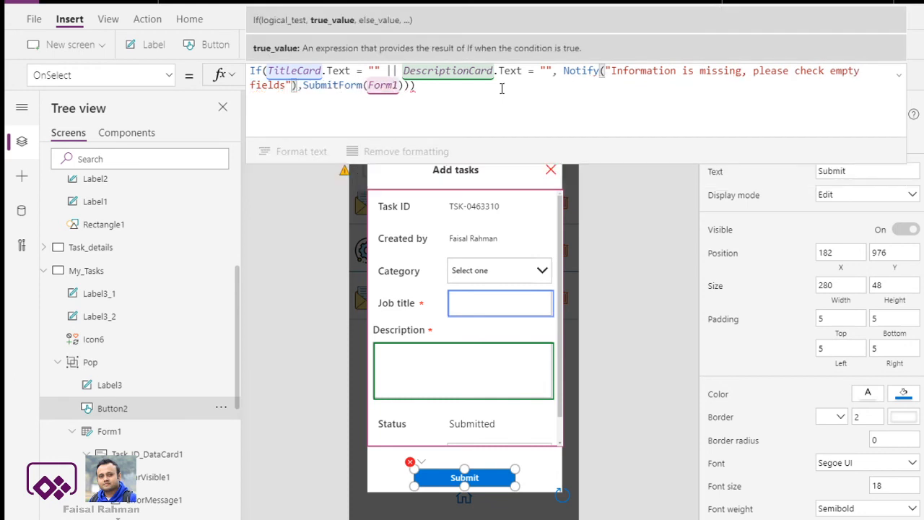
{"action": "key", "text": "Right"}
{"action": "key", "text": "Right"}
{"action": "key", "text": "Right"}
{"action": "key", "text": "Right"}
{"action": "key", "text": "Right"}
{"action": "key", "text": "Right"}
{"action": "key", "text": "Right"}
{"action": "key", "text": "Right"}
{"action": "key", "text": "Right"}
{"action": "key", "text": "Right"}
{"action": "key", "text": "Right"}
{"action": "key", "text": "Right"}
{"action": "key", "text": "Right"}
{"action": "key", "text": "Right"}
{"action": "key", "text": "Right"}
{"action": "key", "text": "Right"}
{"action": "key", "text": "Right"}
{"action": "key", "text": "Right"}
{"action": "key", "text": "Right"}
{"action": "key", "text": "Right"}
{"action": "key", "text": "BackSpace"}
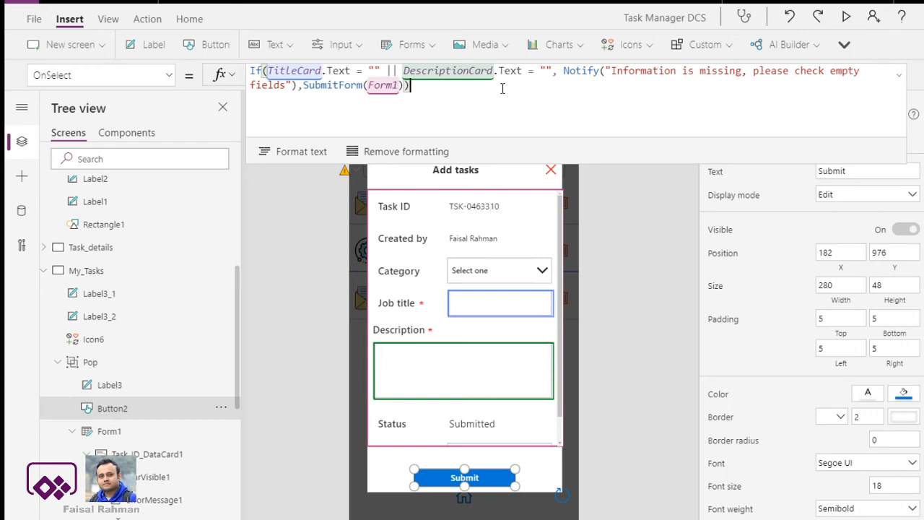
Append ;UpdateContext({Pop_visible:false}) after SubmitForm(Form1) in the else branch and close the If formula.
{"action": "key", "text": "Left"}
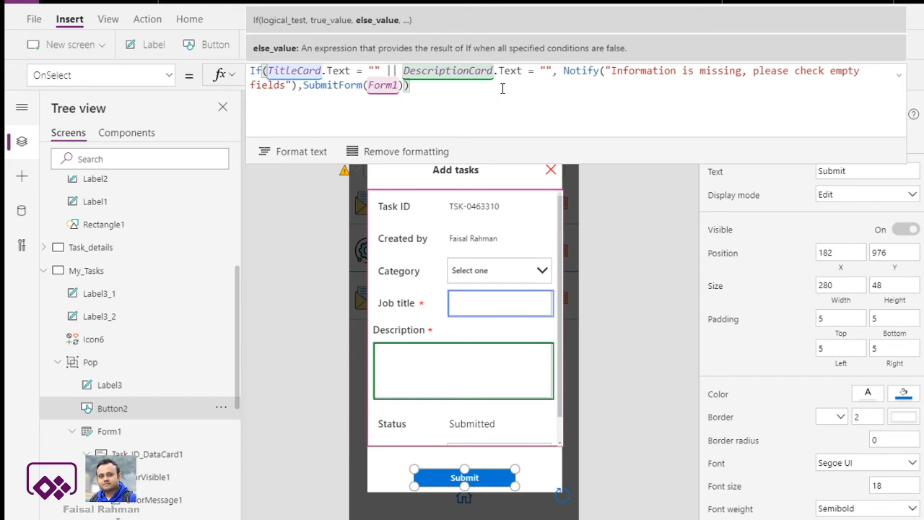
{"action": "type", "text": ";"}
{"action": "key", "text": "ctrl+v"}
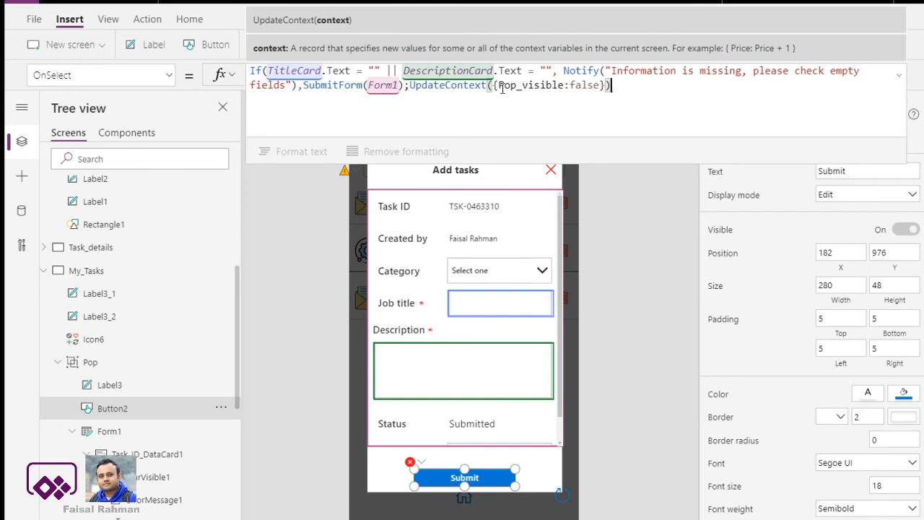
{"action": "type", "text": ")"}
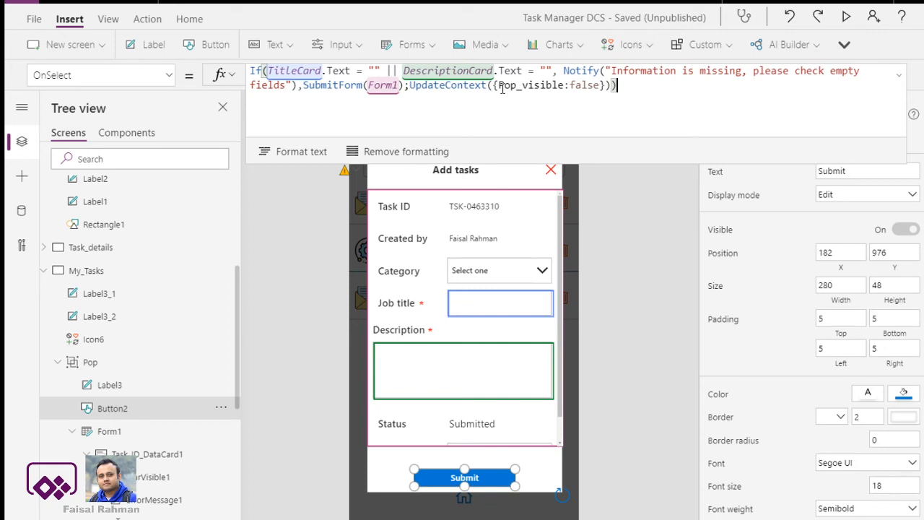
Preview the app, enter y as the Job title with Description empty, and close the Add tasks form and the preview.
{"action": "left_click", "coordinate": [630, 203]}
{"action": "left_click", "coordinate": [846, 16]}
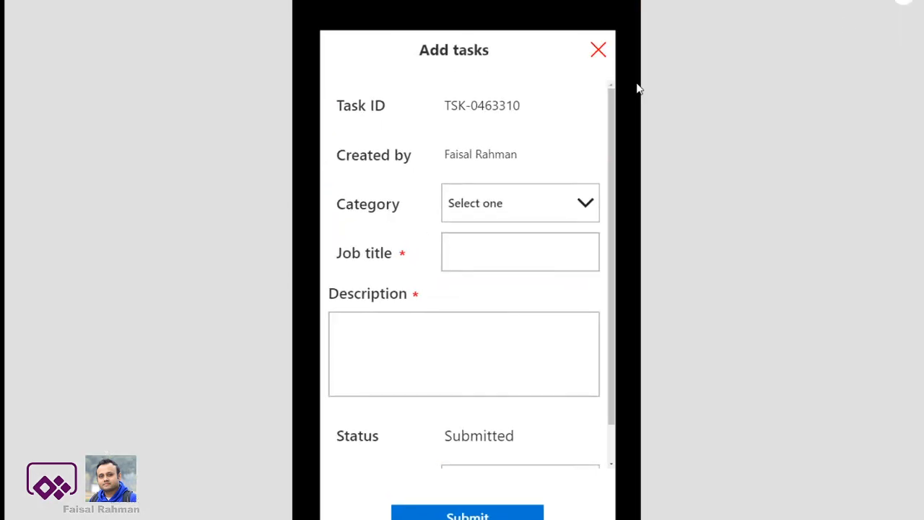
{"action": "left_click", "coordinate": [513, 250]}
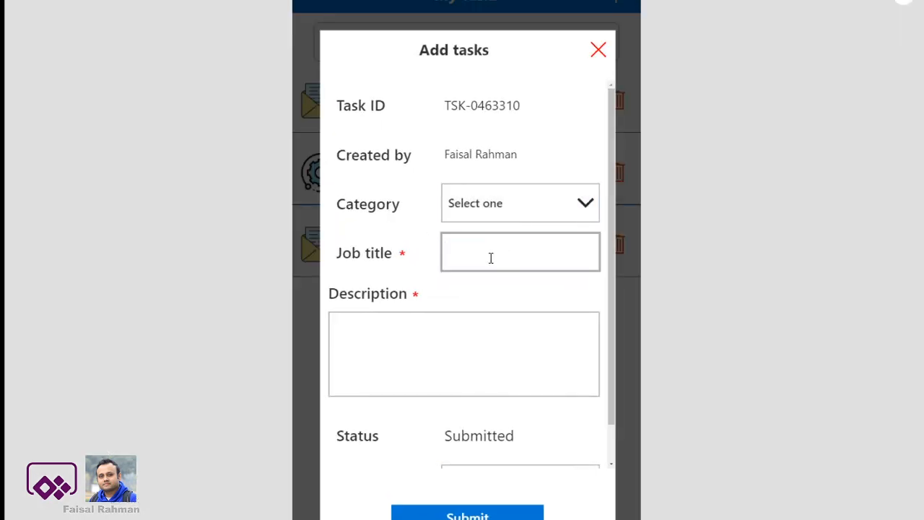
{"action": "type", "text": "y"}
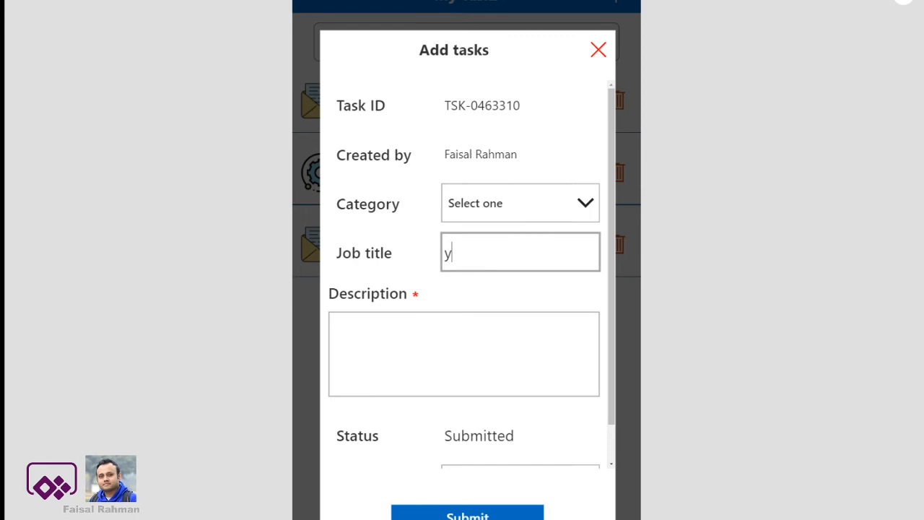
{"action": "key", "text": "Escape"}
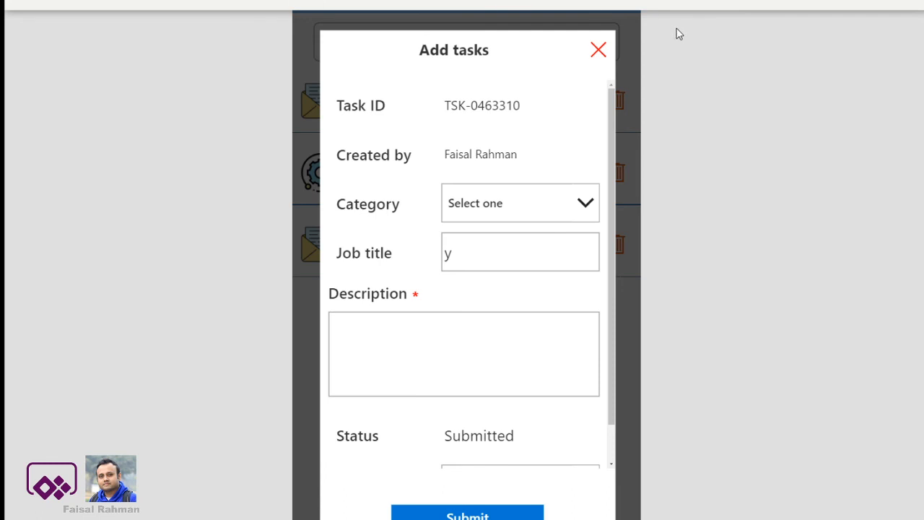
{"action": "left_click", "coordinate": [599, 52]}
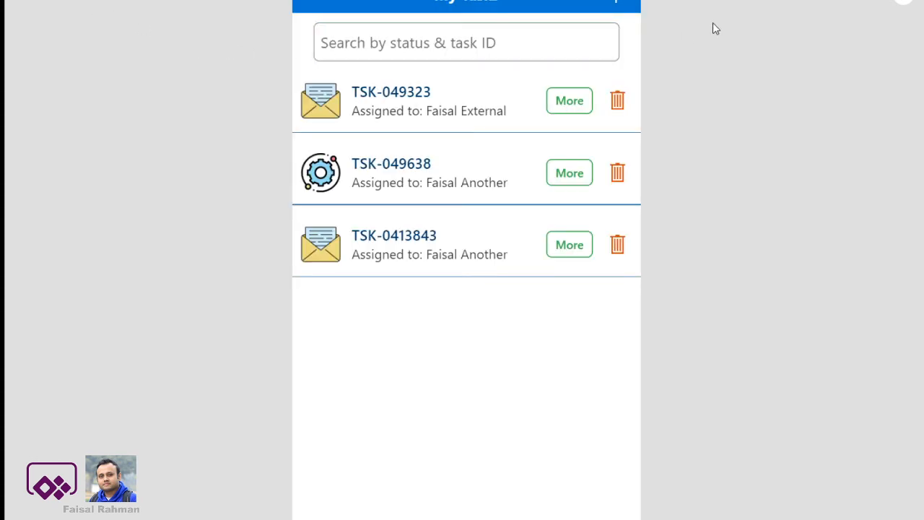
{"action": "left_click", "coordinate": [903, 5]}
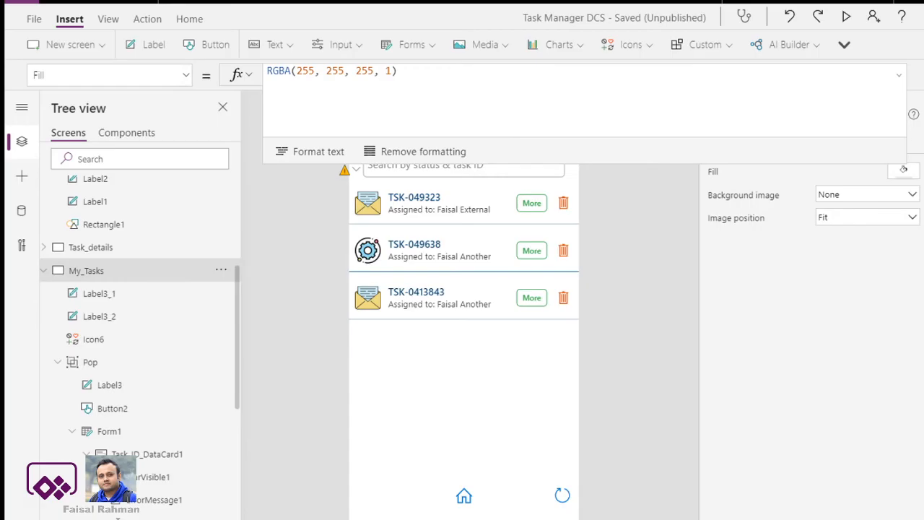
Save the Task Manager DCS app, publish this version, and return to the editor.
{"action": "left_click", "coordinate": [36, 19]}
{"action": "left_click", "coordinate": [186, 231]}
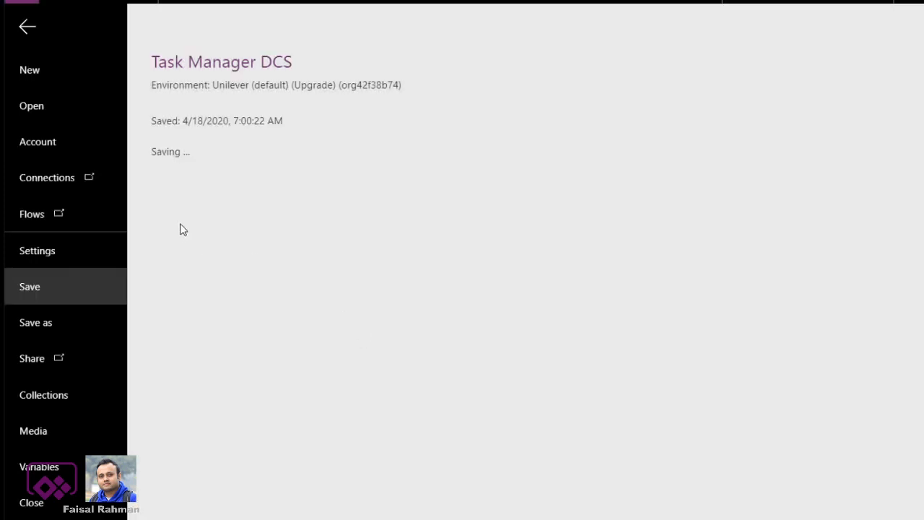
{"action": "left_click", "coordinate": [195, 196]}
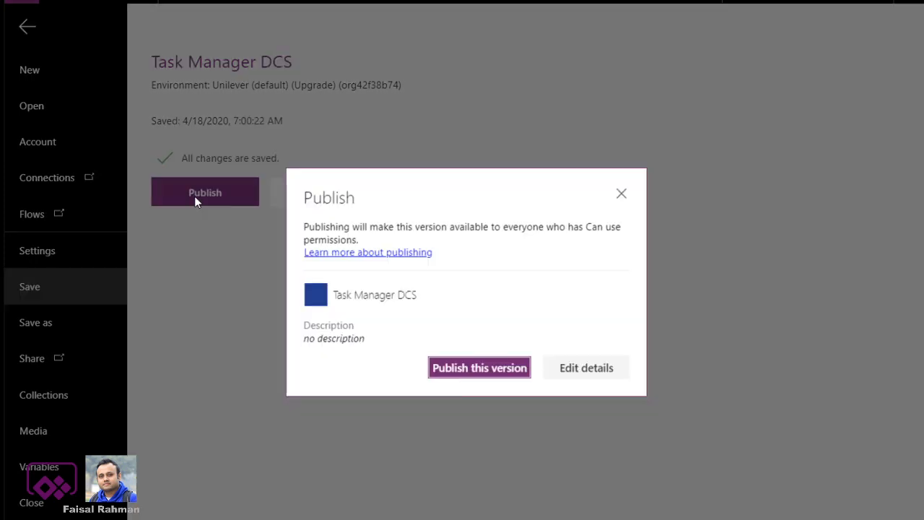
{"action": "left_click", "coordinate": [448, 368]}
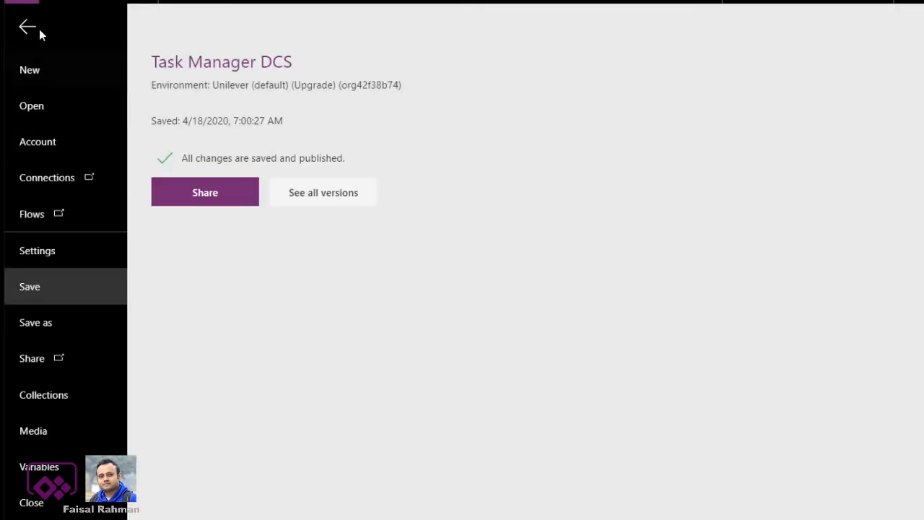
{"action": "left_click", "coordinate": [39, 29]}
Reload the published app, open My tasks, and start a new task with t as the Job title.
{"action": "key", "text": "F5"}
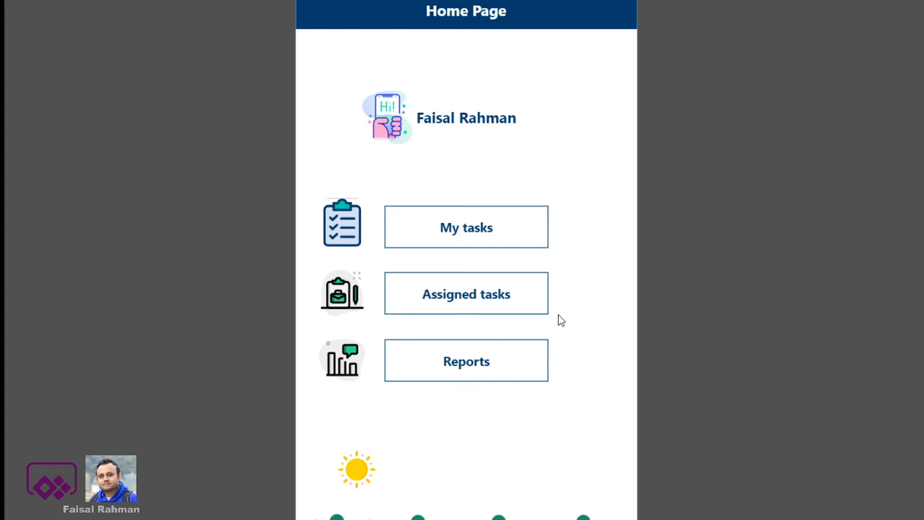
{"action": "left_click", "coordinate": [495, 235]}
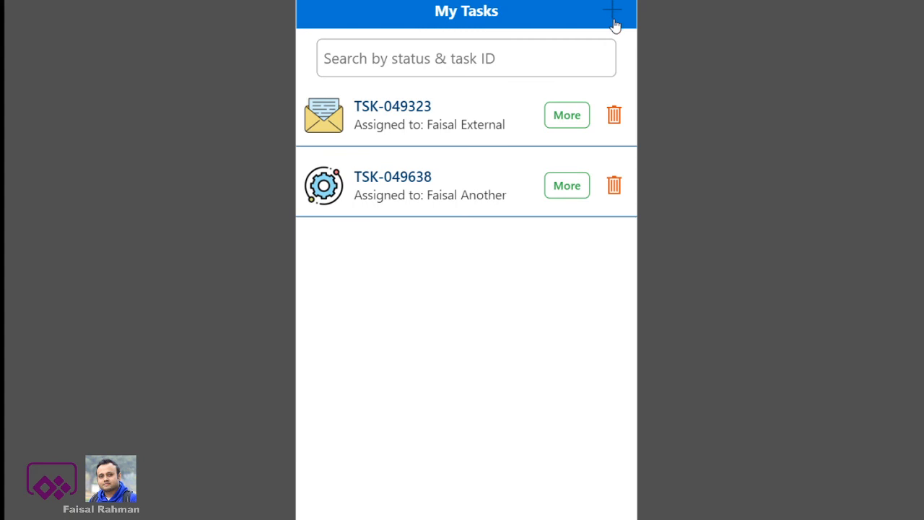
{"action": "left_click", "coordinate": [613, 22]}
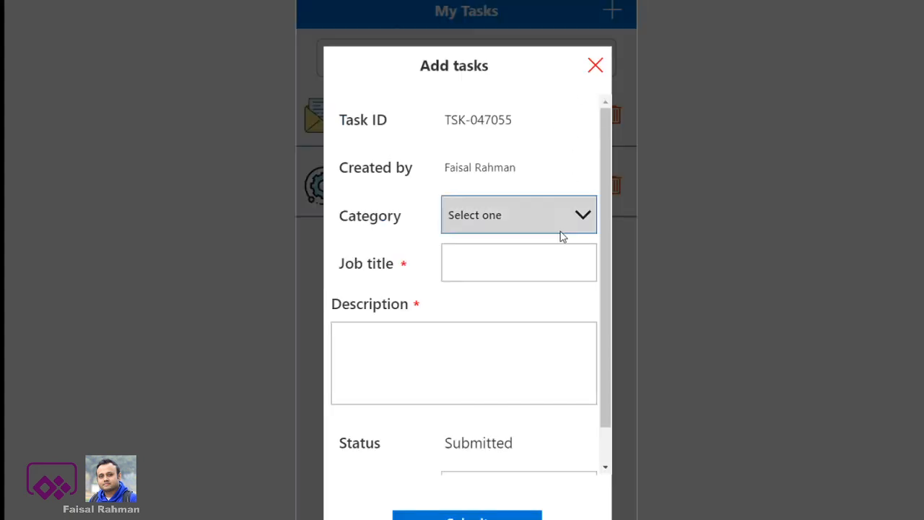
{"action": "left_click", "coordinate": [580, 260]}
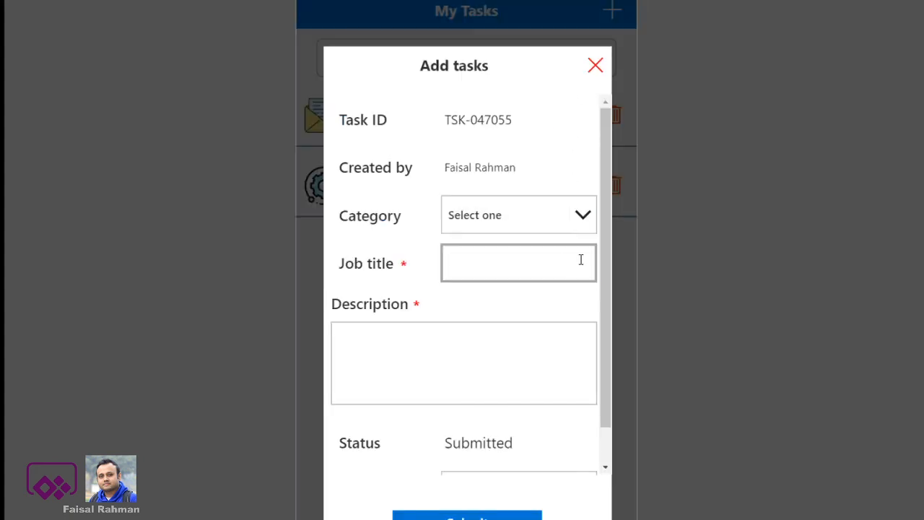
{"action": "type", "text": "t"}
Examine where the Description asterisk sits while the Add tasks form is scrolled back and forth.
{"action": "scroll", "coordinate": [596, 388], "scroll_direction": "down", "scroll_amount": 2}
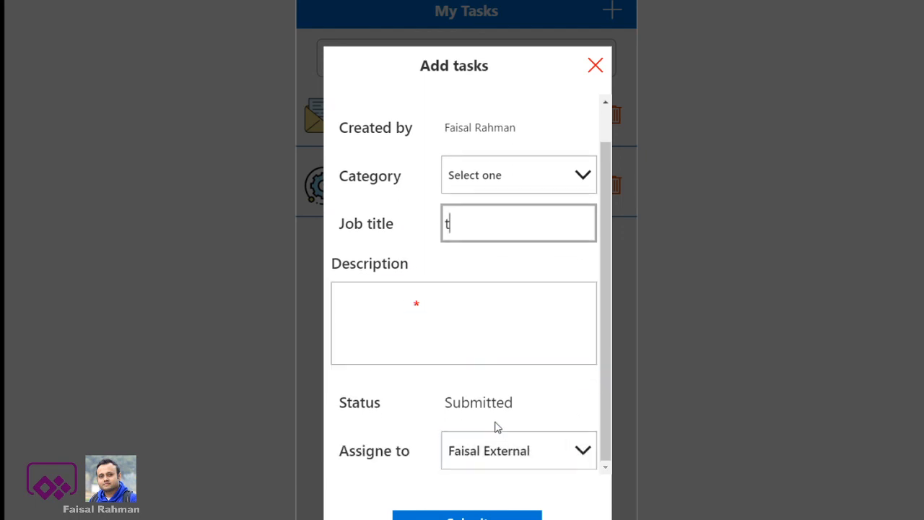
{"action": "scroll", "coordinate": [492, 390], "scroll_direction": "up", "scroll_amount": 1}
{"action": "scroll", "coordinate": [493, 390], "scroll_direction": "down", "scroll_amount": 1}
{"action": "scroll", "coordinate": [494, 386], "scroll_direction": "up", "scroll_amount": 1}
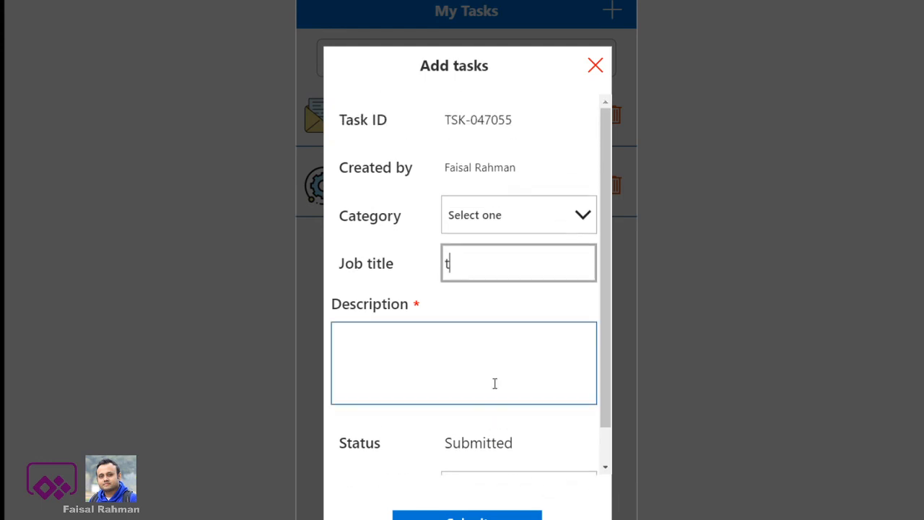
{"action": "scroll", "coordinate": [495, 380], "scroll_direction": "down", "scroll_amount": 1}
{"action": "scroll", "coordinate": [496, 383], "scroll_direction": "up", "scroll_amount": 1}
{"action": "scroll", "coordinate": [495, 374], "scroll_direction": "down", "scroll_amount": 1}
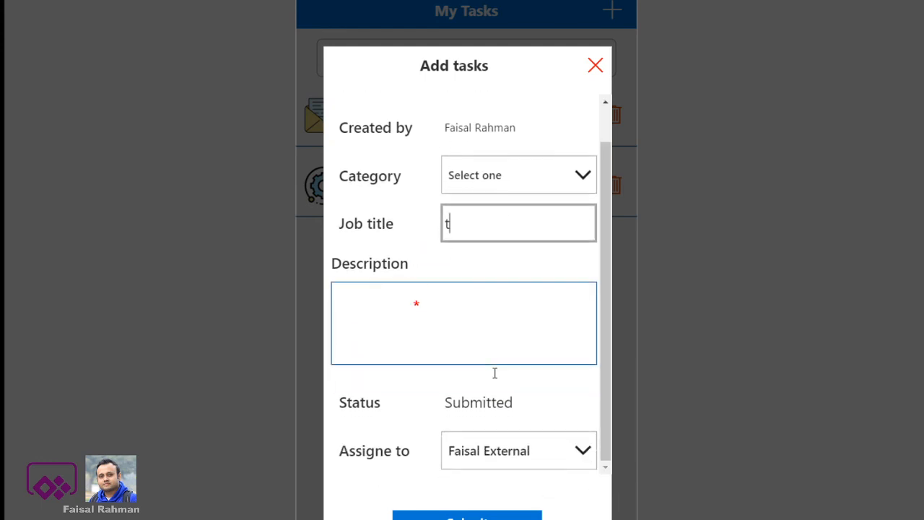
{"action": "scroll", "coordinate": [494, 369], "scroll_direction": "up", "scroll_amount": 1}
{"action": "scroll", "coordinate": [493, 368], "scroll_direction": "down", "scroll_amount": 1}
{"action": "scroll", "coordinate": [496, 371], "scroll_direction": "up", "scroll_amount": 1}
{"action": "scroll", "coordinate": [495, 364], "scroll_direction": "down", "scroll_amount": 1}
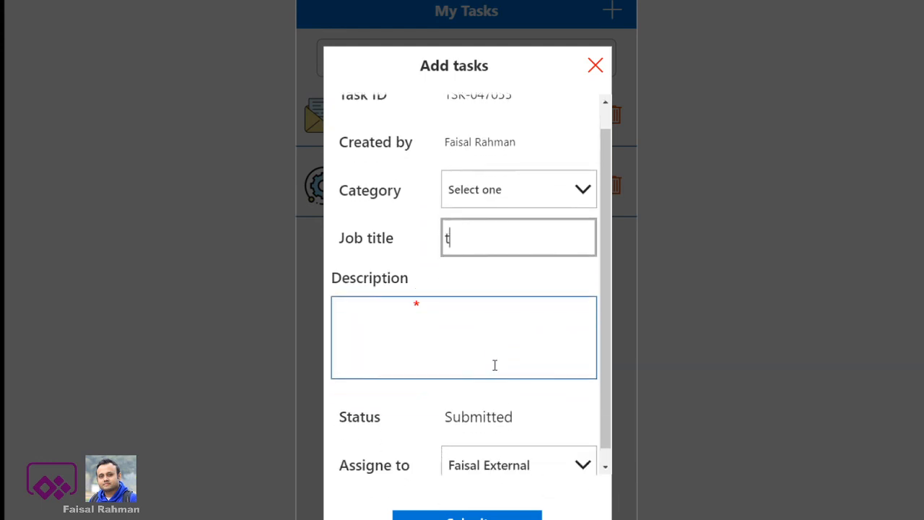
{"action": "scroll", "coordinate": [494, 365], "scroll_direction": "up", "scroll_amount": 1}
{"action": "scroll", "coordinate": [495, 364], "scroll_direction": "down", "scroll_amount": 1}
{"action": "scroll", "coordinate": [494, 365], "scroll_direction": "up", "scroll_amount": 1}
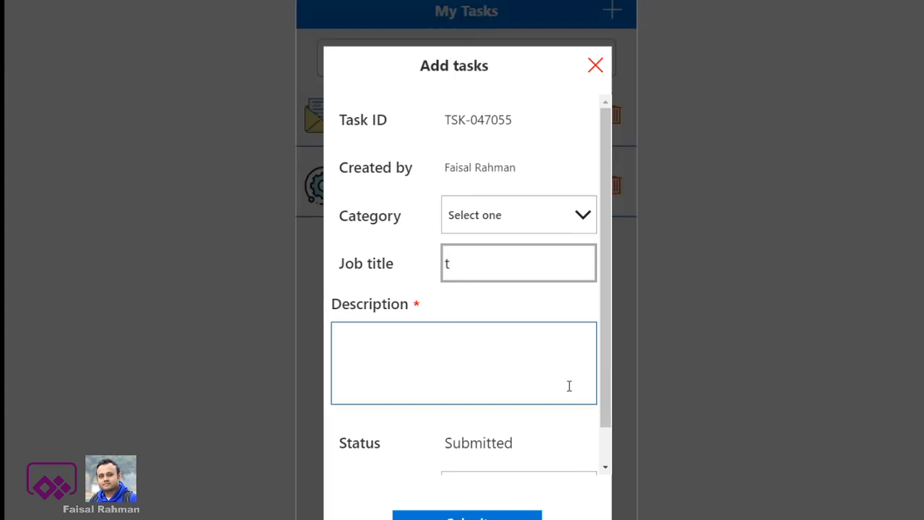
Test submitting the new task with the Description left empty.
{"action": "scroll", "coordinate": [569, 386], "scroll_direction": "down", "scroll_amount": 1}
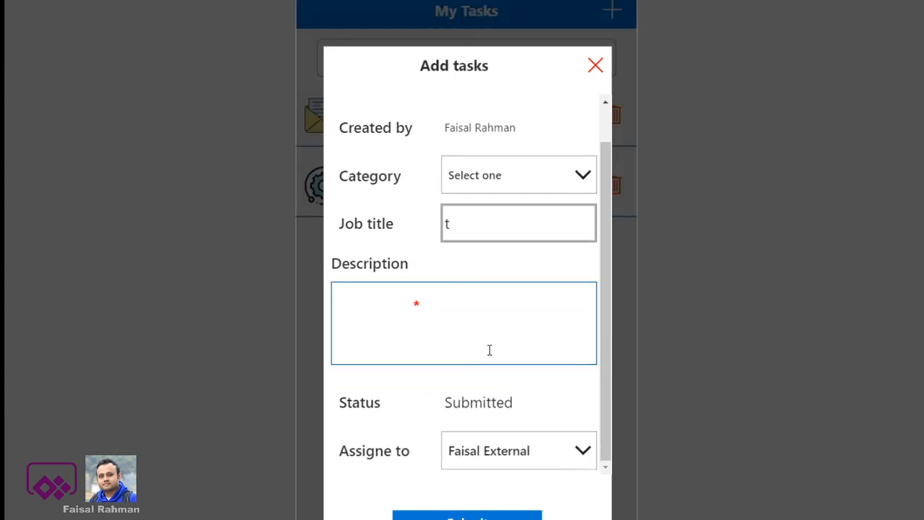
{"action": "left_click", "coordinate": [506, 514]}
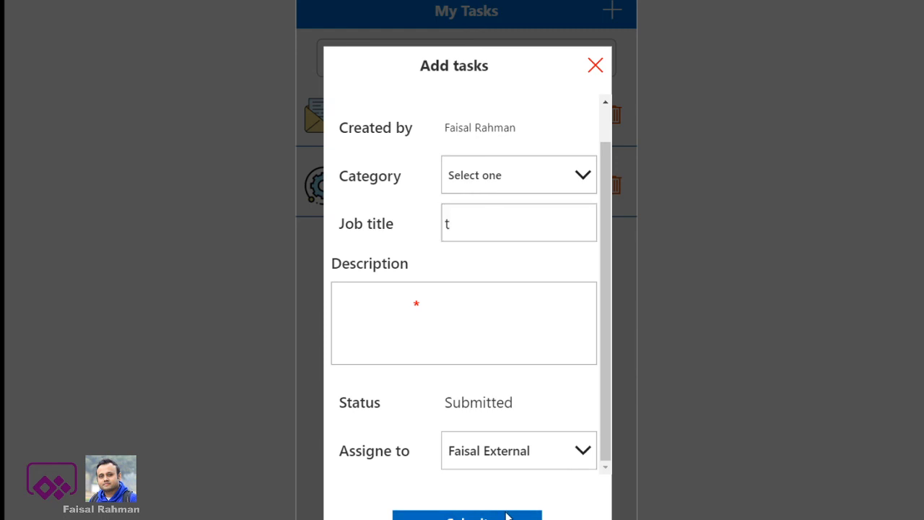
{"action": "scroll", "coordinate": [534, 399], "scroll_direction": "up", "scroll_amount": 1}
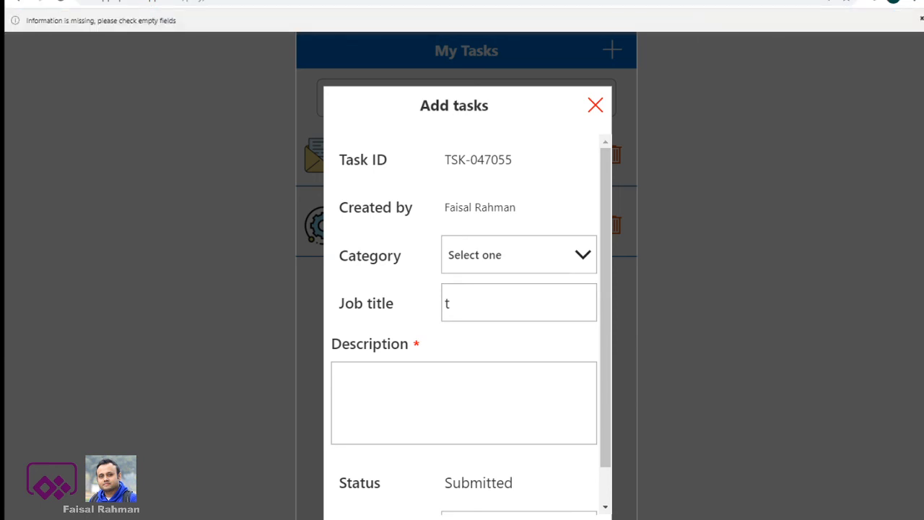
Enter u as the Description, submit the task, and reload the SharePoint Tasks list to check it.
{"action": "left_click", "coordinate": [429, 394]}
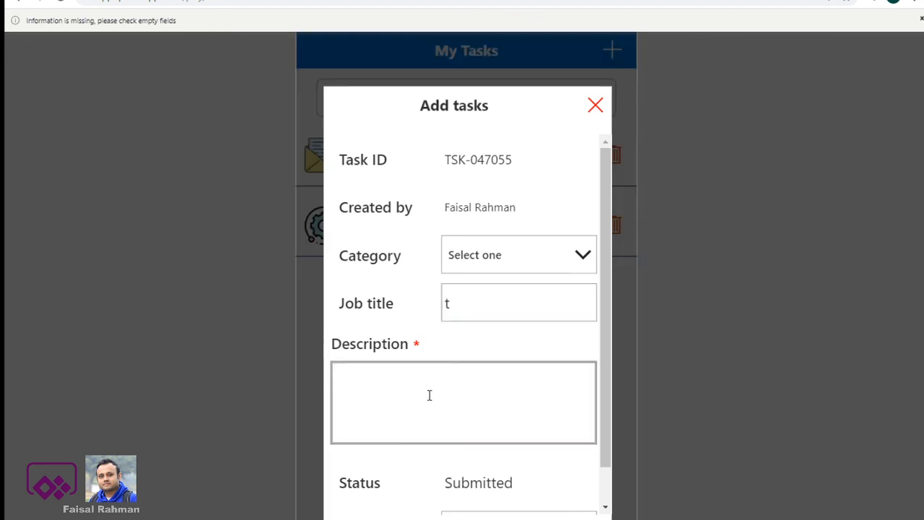
{"action": "type", "text": "u"}
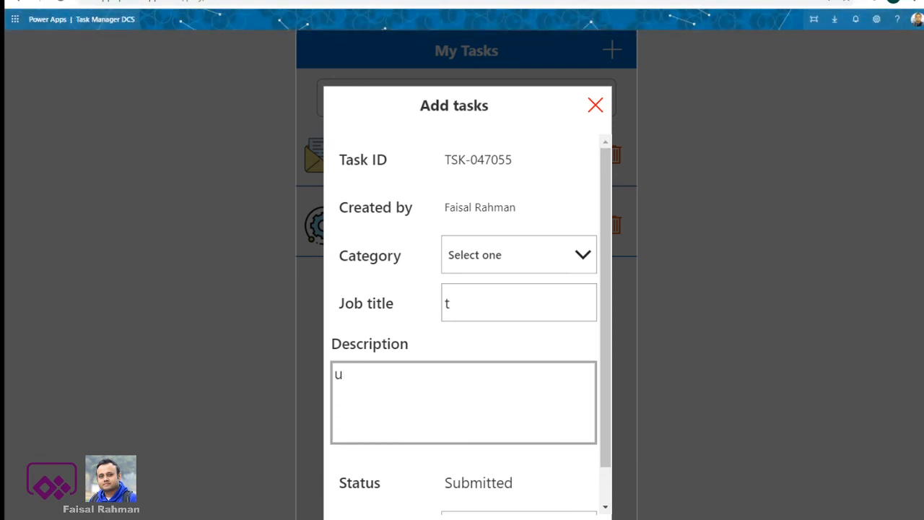
{"action": "key", "text": "Tab"}
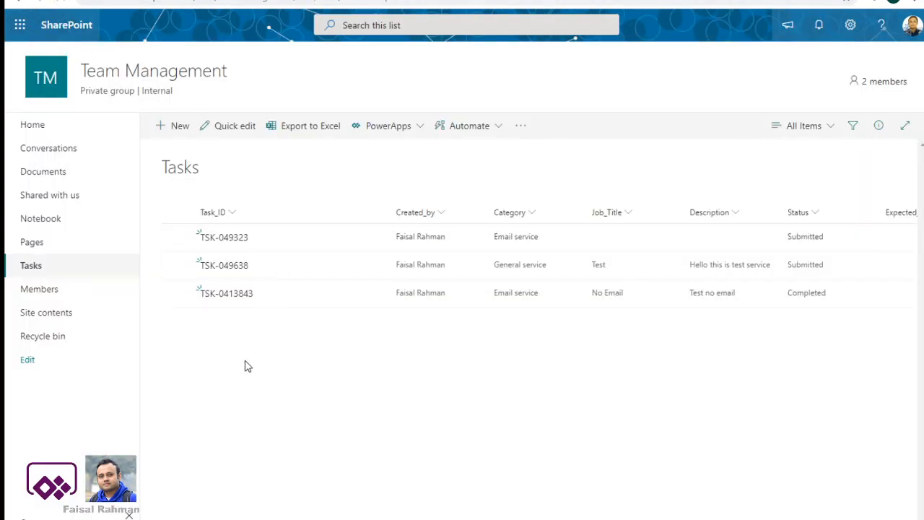
{"action": "key", "text": "F5"}
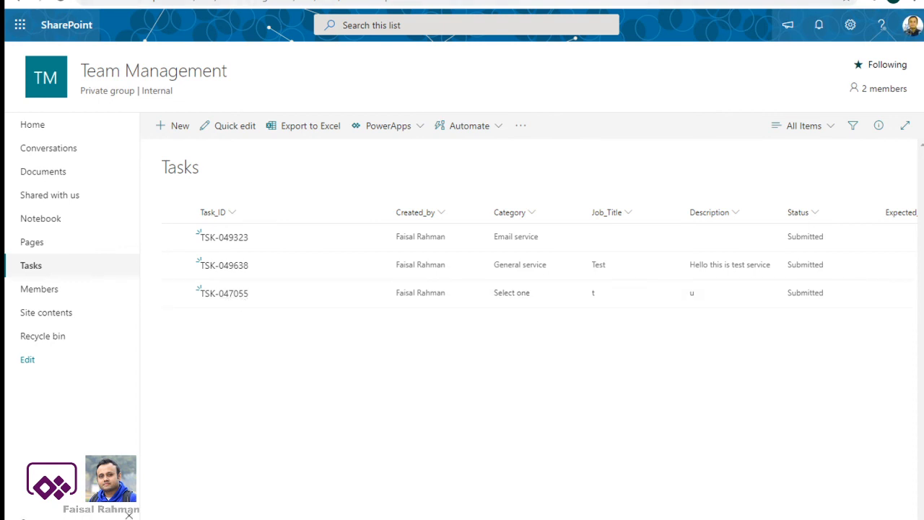
Switch back to the published Task Manager DCS app, check the submitted task in My Tasks, and open another blank Add tasks form.
{"action": "left_click", "coordinate": [65, 1]}
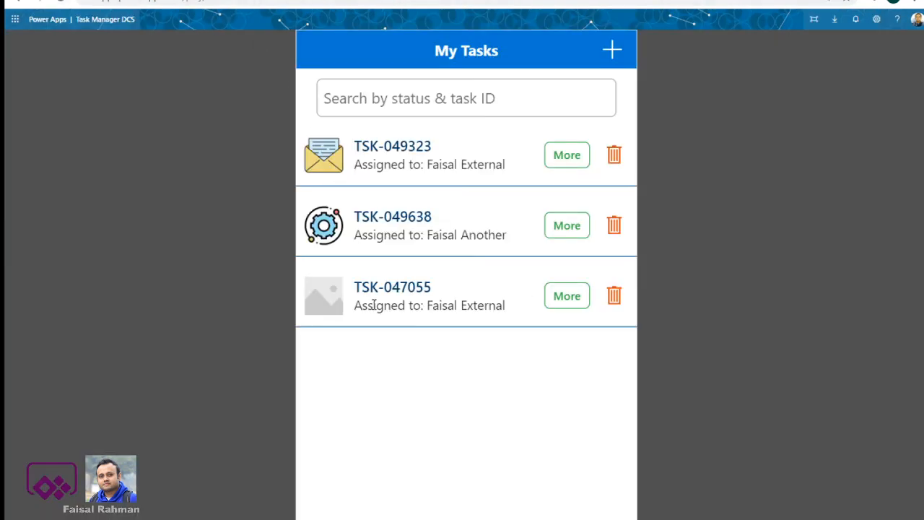
{"action": "left_click_drag", "start_coordinate": [377, 287], "coordinate": [432, 289]}
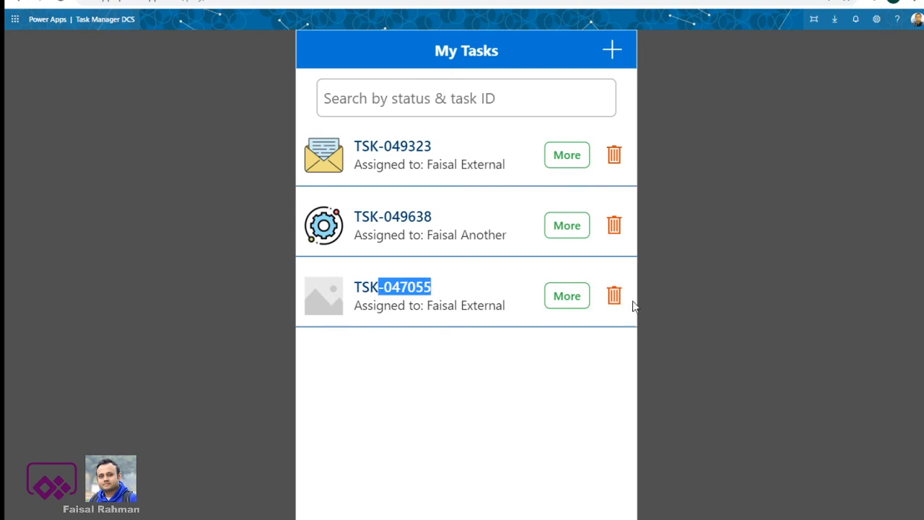
{"action": "left_click", "coordinate": [613, 52]}
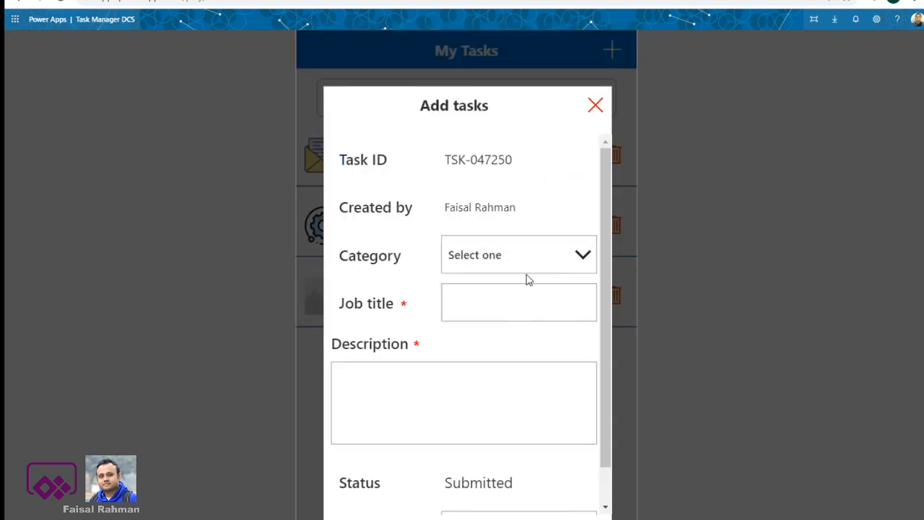
{"action": "left_click", "coordinate": [491, 320]}
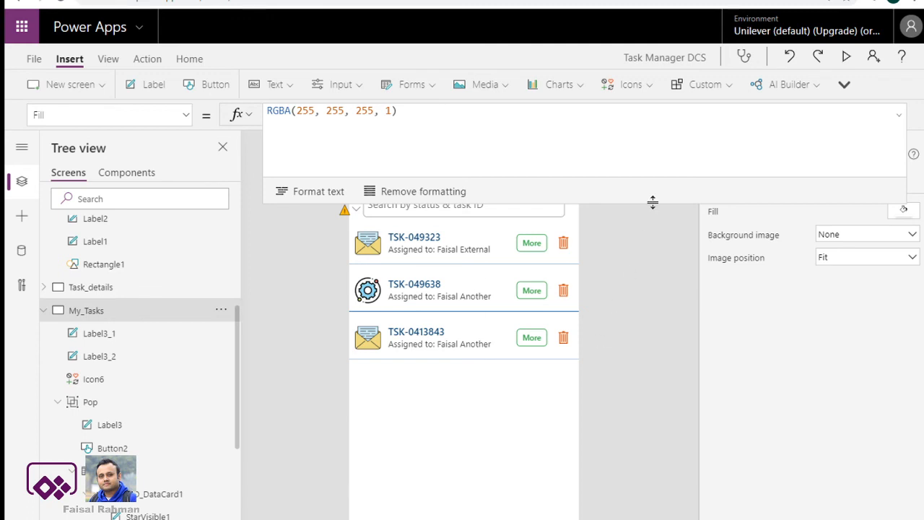
In Power Apps Studio, collapse the formula bar and inspect the Description asterisk label and the Job title card in the scrolled Add tasks form.
{"action": "left_click_drag", "start_coordinate": [653, 203], "coordinate": [664, 60]}
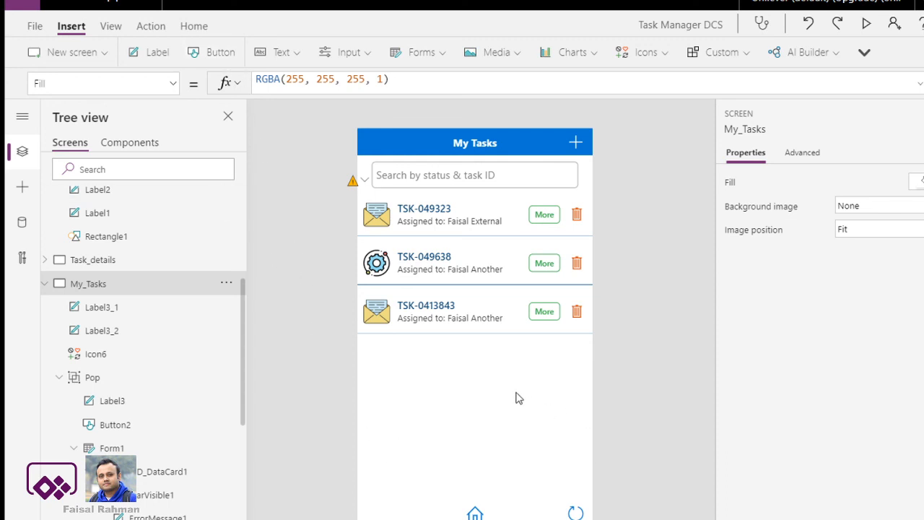
{"action": "left_click", "coordinate": [576, 142]}
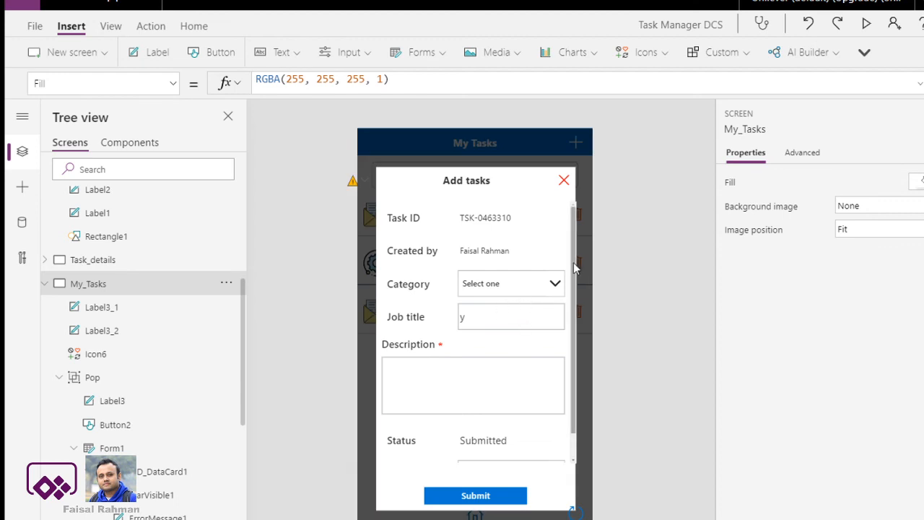
{"action": "left_click_drag", "start_coordinate": [574, 264], "coordinate": [578, 312]}
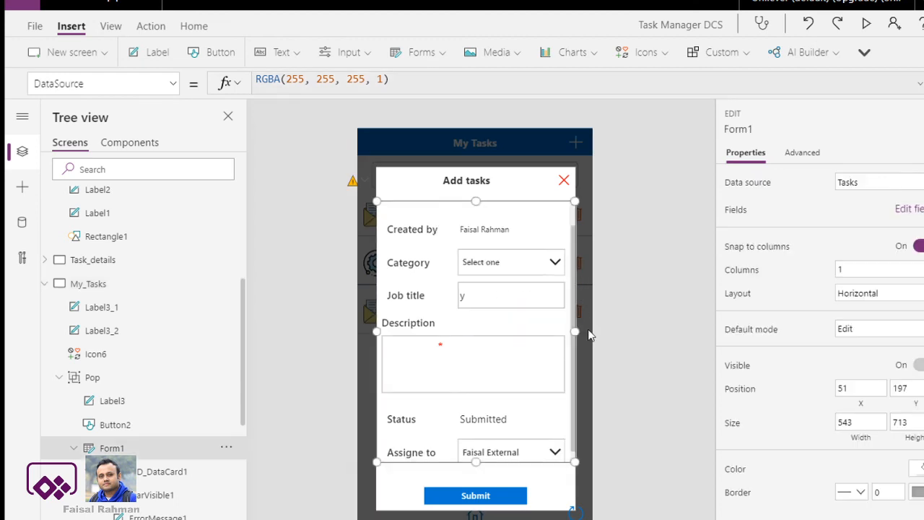
{"action": "left_click", "coordinate": [441, 346]}
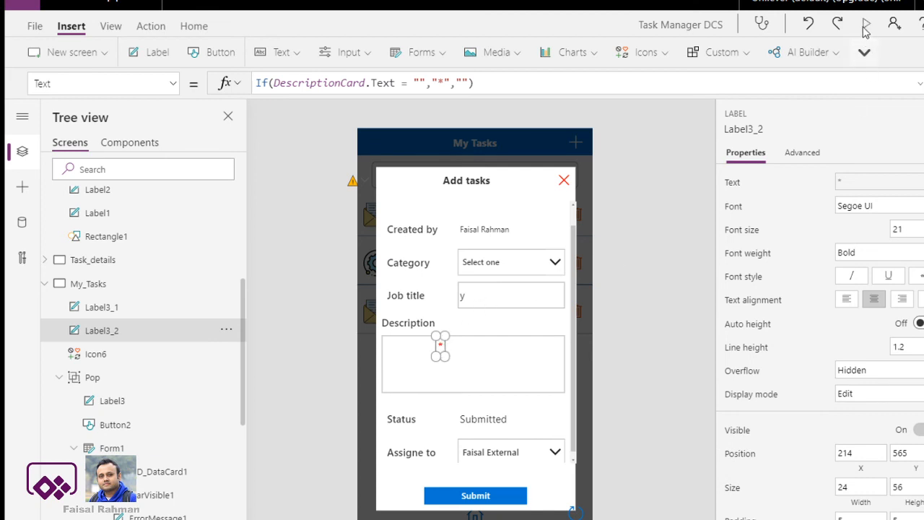
{"action": "left_click", "coordinate": [481, 298]}
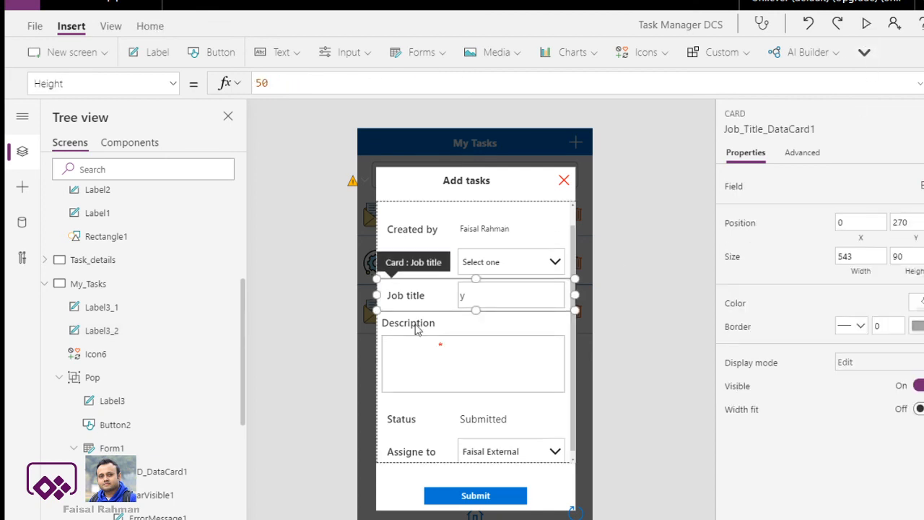
Preview the app and clear the Job title to check both required-field asterisks in the scrolled form.
{"action": "left_click", "coordinate": [875, 27]}
{"action": "left_click", "coordinate": [469, 233]}
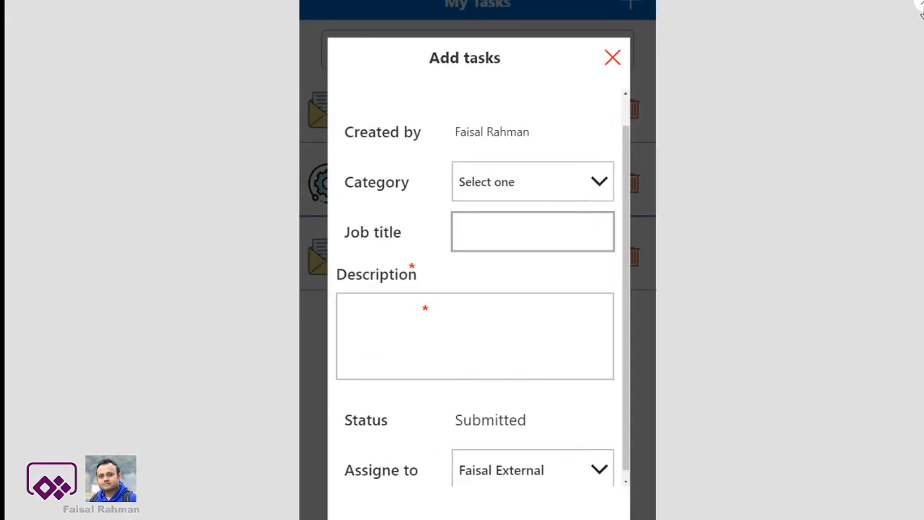
Close the preview and move the floating Job title asterisk label out of the Job title row to the Description row's far end.
{"action": "left_click", "coordinate": [921, 9]}
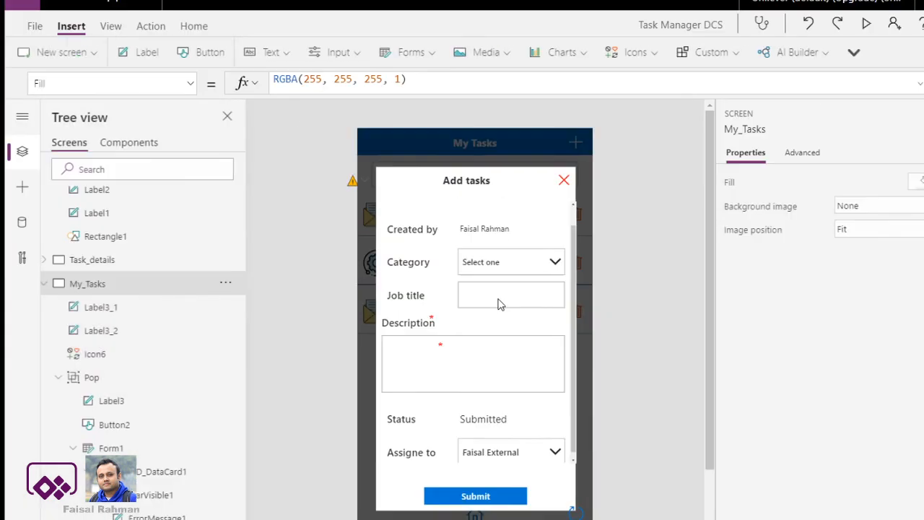
{"action": "left_click", "coordinate": [432, 322]}
{"action": "left_click_drag", "start_coordinate": [429, 313], "coordinate": [441, 296]}
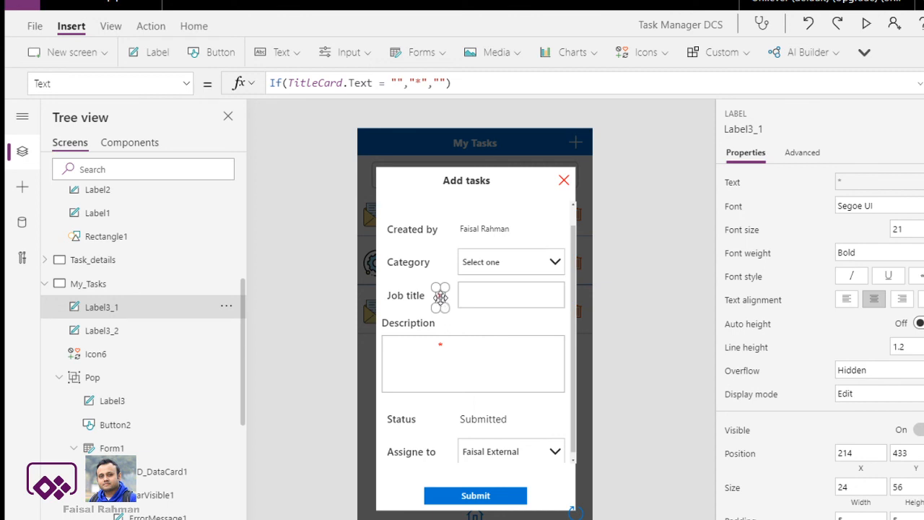
{"action": "left_click_drag", "start_coordinate": [441, 297], "coordinate": [551, 322]}
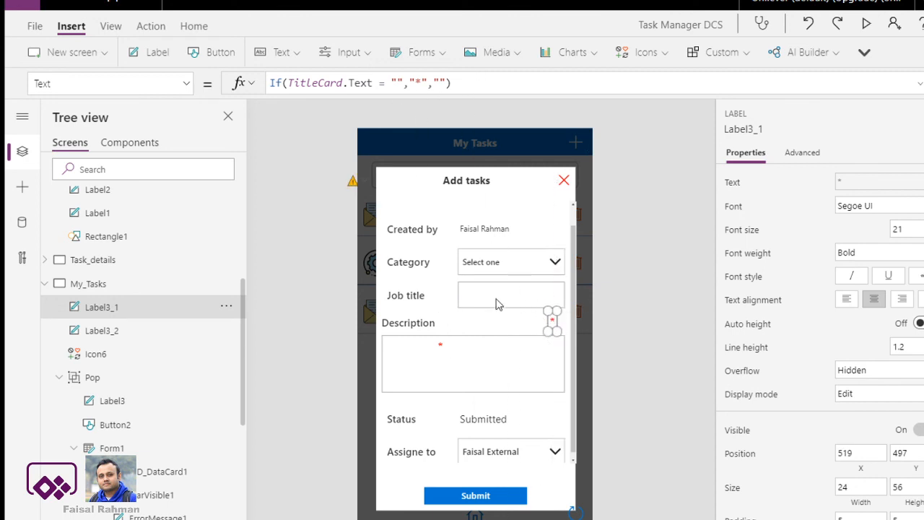
Duplicate the Job title label inside its card and narrow the copy to a width of 89 at X 144.
{"action": "left_click", "coordinate": [419, 299]}
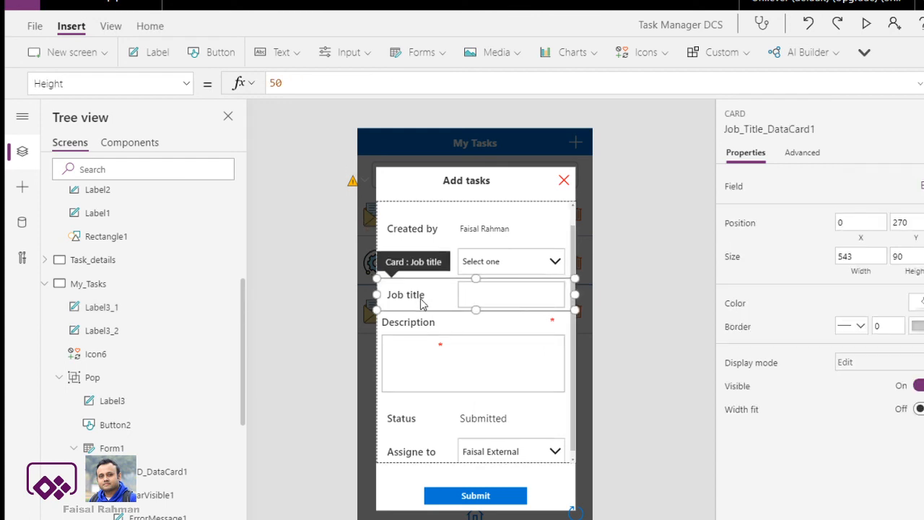
{"action": "left_click", "coordinate": [416, 294]}
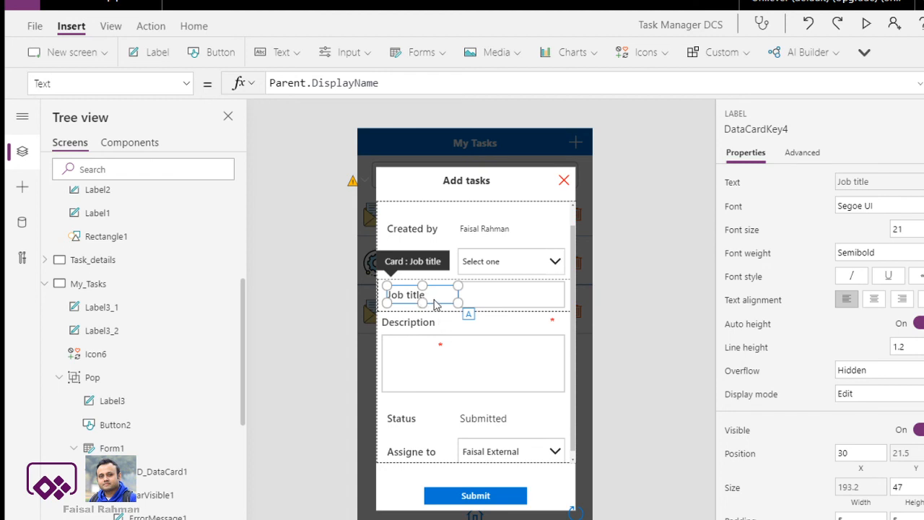
{"action": "key", "text": "ctrl+c"}
{"action": "key", "text": "ctrl+v"}
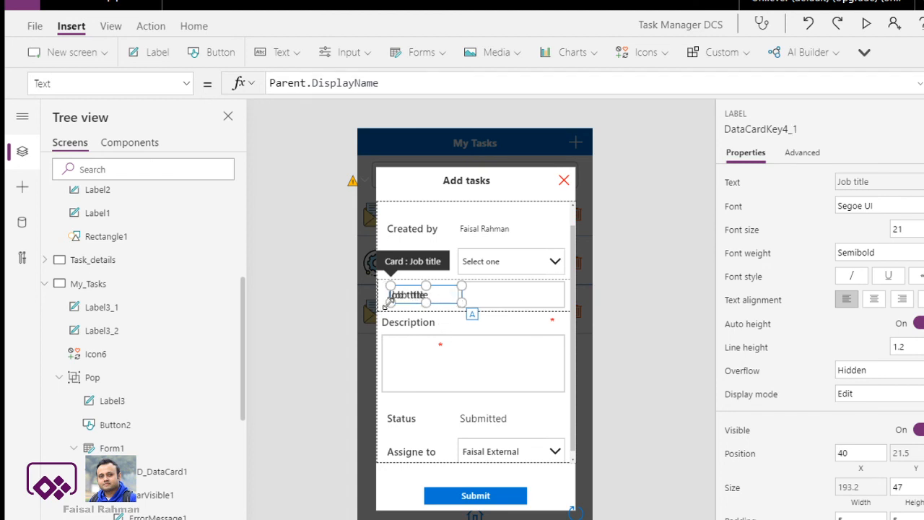
{"action": "left_click_drag", "start_coordinate": [389, 302], "coordinate": [425, 306]}
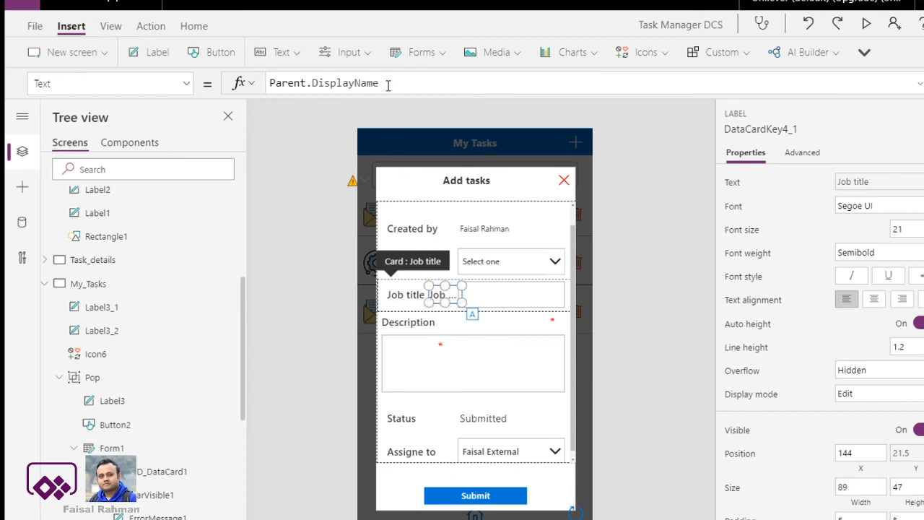
Set the copied Job title label's text to If(TitleCard.Text = "","*",""), reusing the floating asterisk label's formula.
{"action": "left_click_drag", "start_coordinate": [388, 84], "coordinate": [268, 83]}
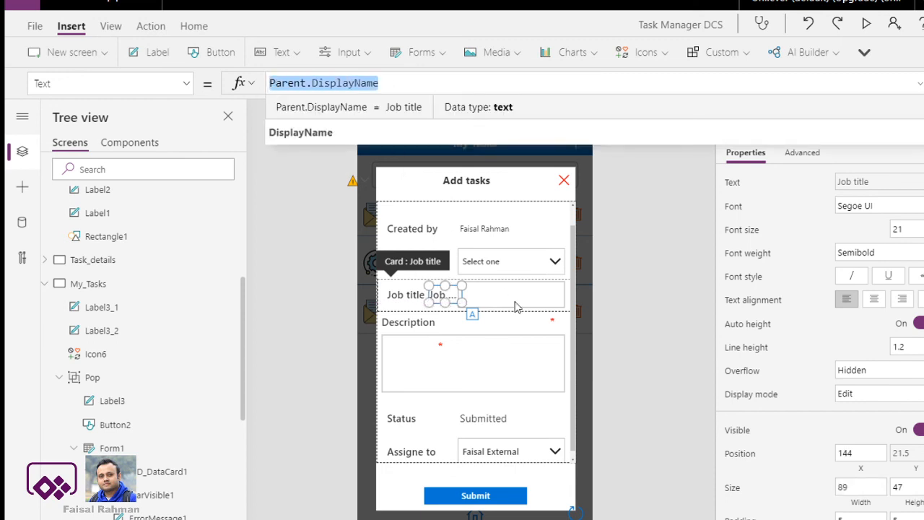
{"action": "left_click", "coordinate": [553, 321]}
{"action": "left_click_drag", "start_coordinate": [452, 84], "coordinate": [267, 83]}
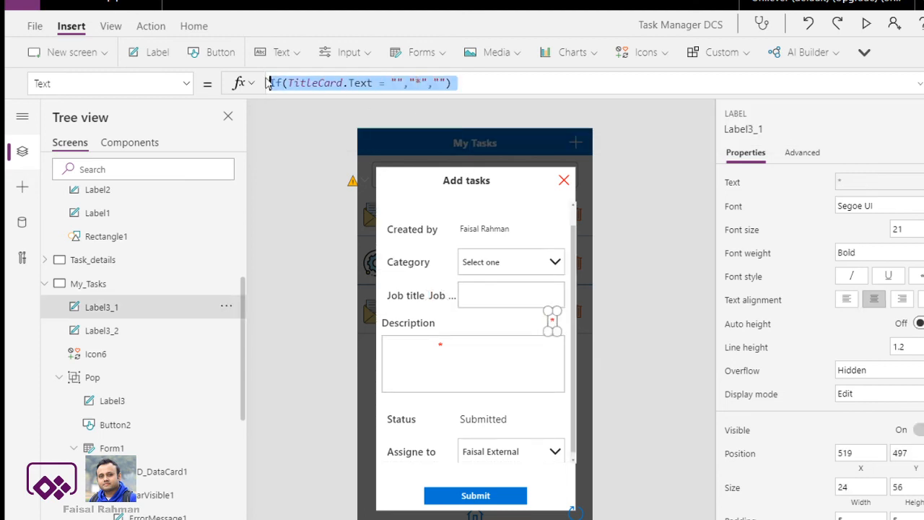
{"action": "left_click", "coordinate": [438, 298]}
{"action": "left_click", "coordinate": [439, 296]}
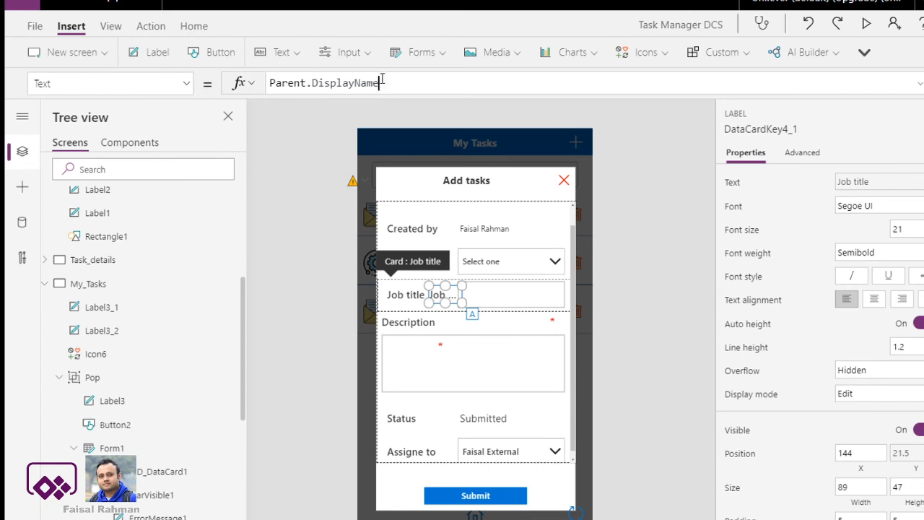
{"action": "left_click_drag", "start_coordinate": [383, 82], "coordinate": [269, 83]}
{"action": "key", "text": "ctrl+v"}
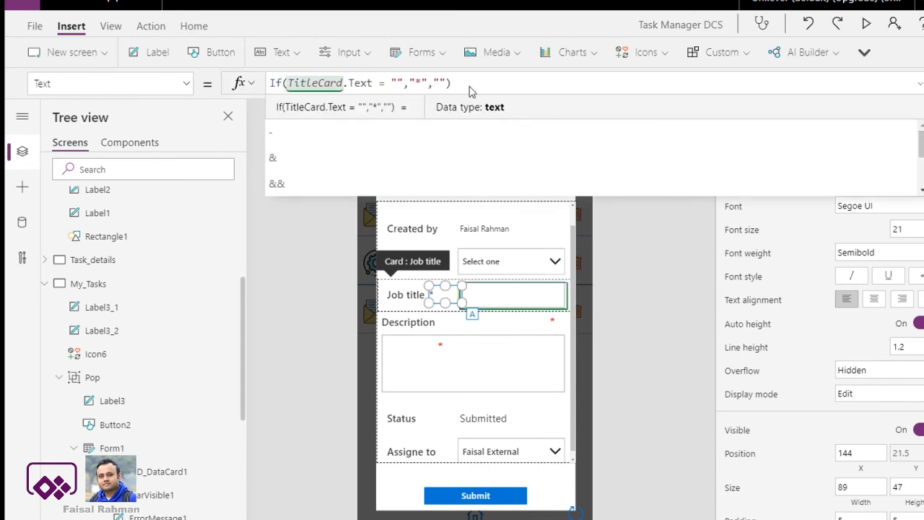
Color the Job title card's new asterisk red and delete the old floating Job title asterisk label.
{"action": "left_click", "coordinate": [814, 447]}
{"action": "left_click", "coordinate": [851, 518]}
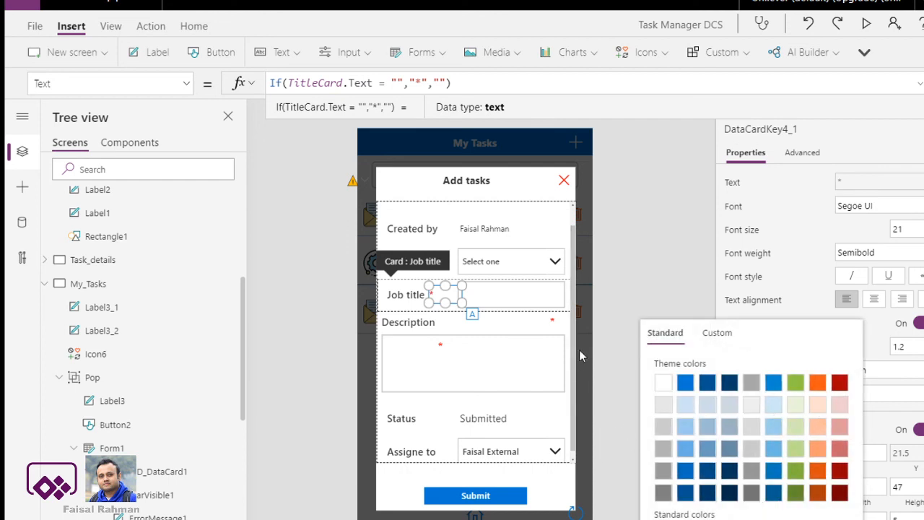
{"action": "left_click", "coordinate": [552, 322]}
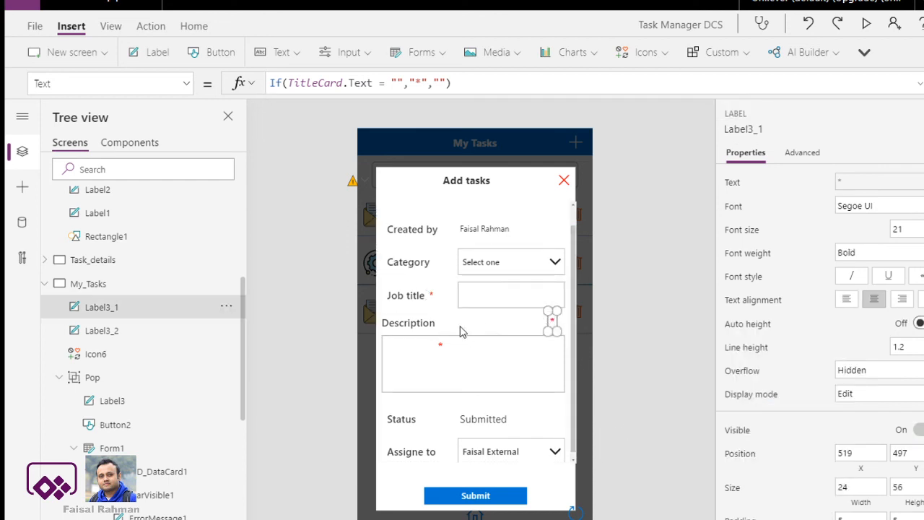
{"action": "key", "text": "Delete"}
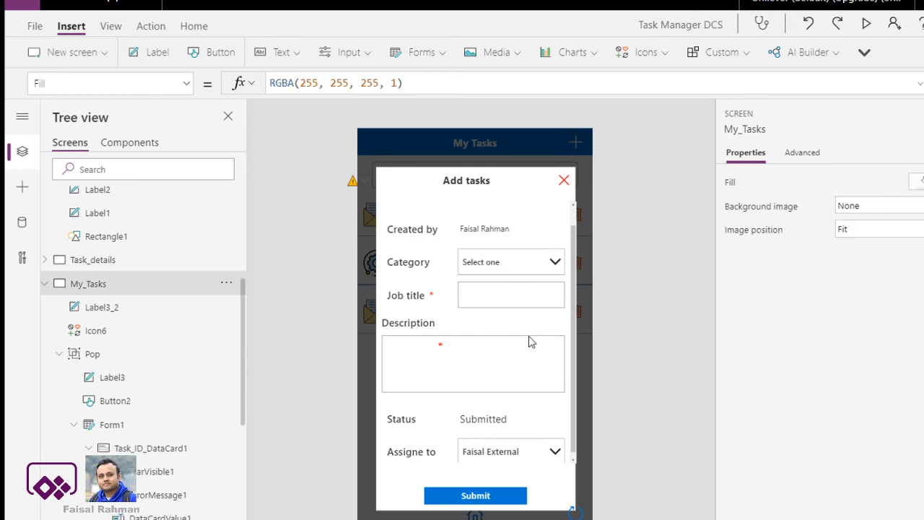
Duplicate the Description label inside its card and place the copy beside the original at X 175, Y 6.
{"action": "left_click", "coordinate": [417, 325]}
{"action": "left_click", "coordinate": [418, 325]}
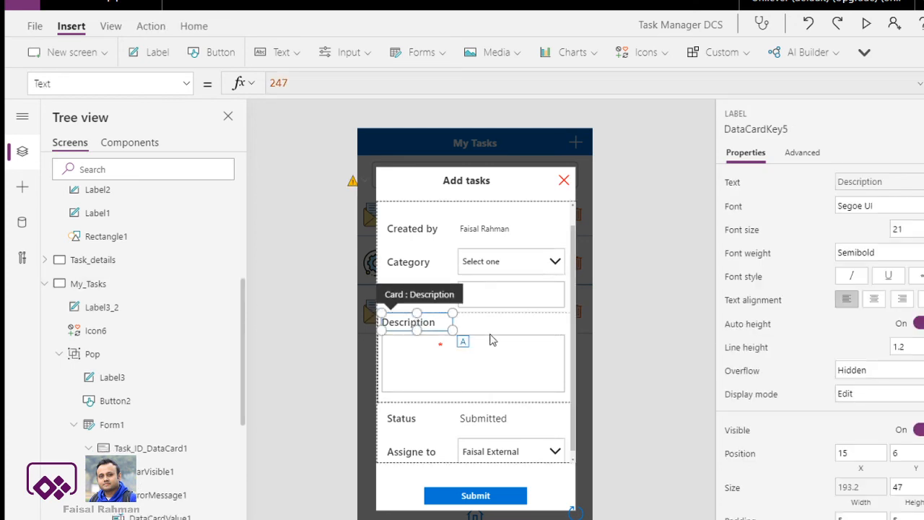
{"action": "key", "text": "ctrl+c"}
{"action": "key", "text": "ctrl+v"}
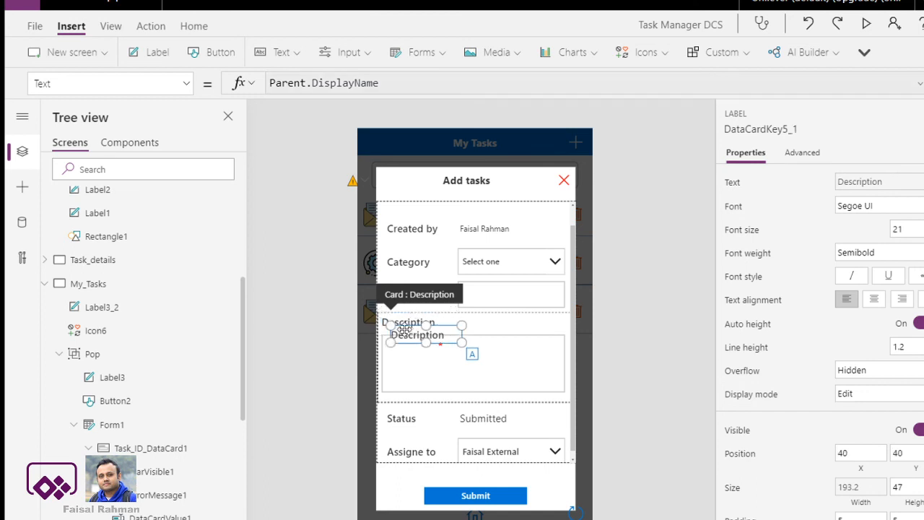
{"action": "left_click_drag", "start_coordinate": [431, 331], "coordinate": [477, 322]}
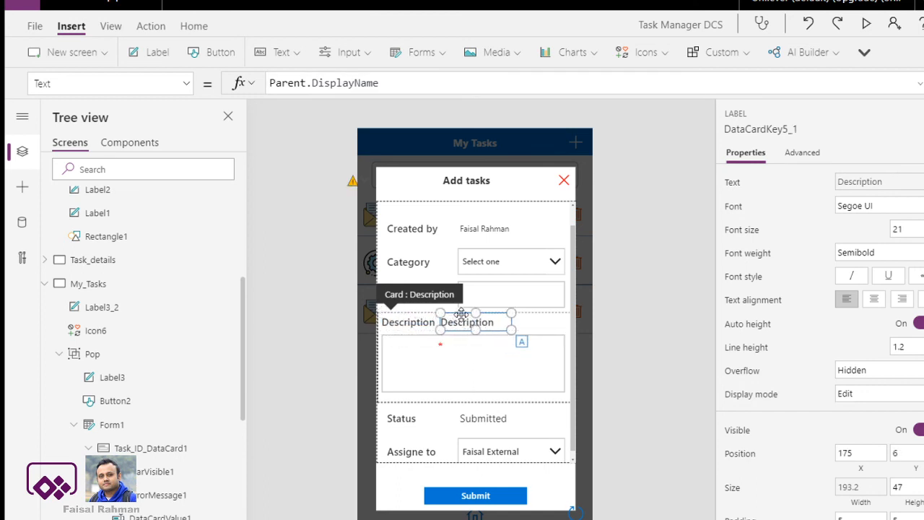
Set the copied Description label's text to If(DescriptionCard.Text = "","*",""), reusing the floating asterisk label's formula.
{"action": "left_click", "coordinate": [442, 346]}
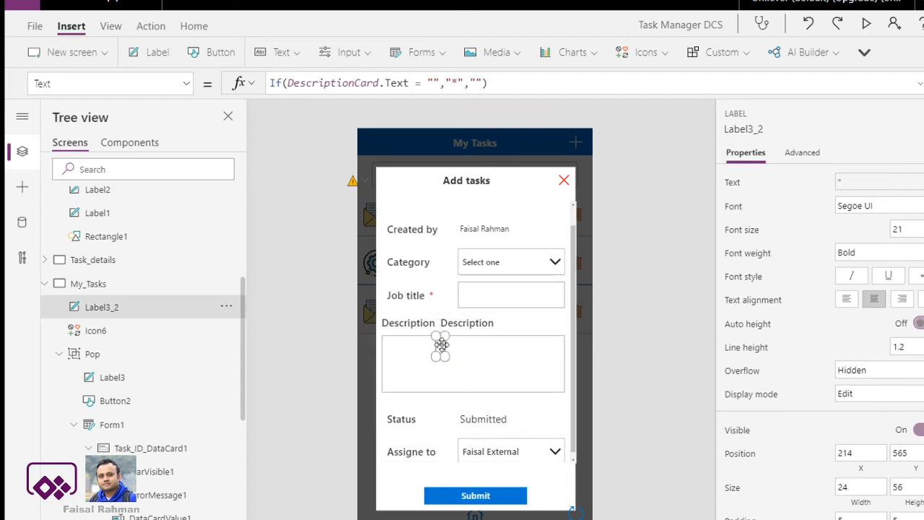
{"action": "left_click", "coordinate": [494, 83]}
{"action": "left_click_drag", "start_coordinate": [494, 83], "coordinate": [270, 83]}
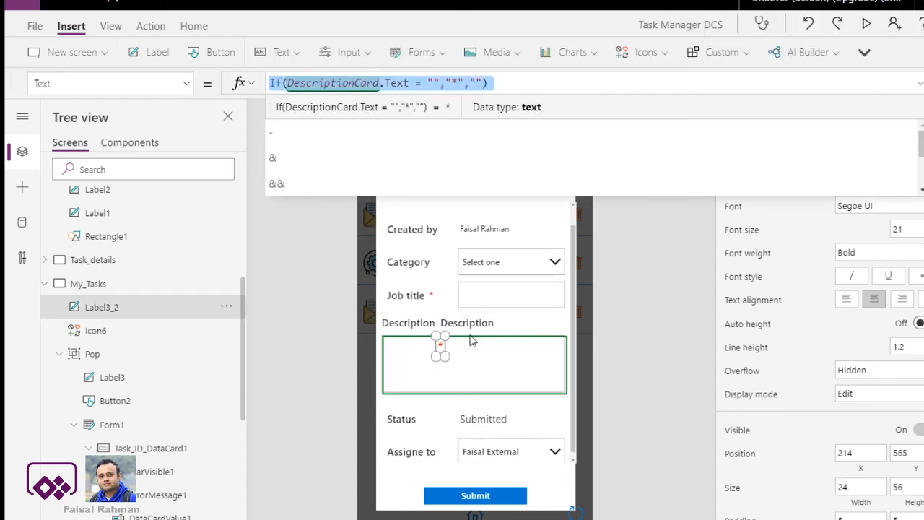
{"action": "left_click", "coordinate": [469, 332]}
{"action": "left_click", "coordinate": [468, 322]}
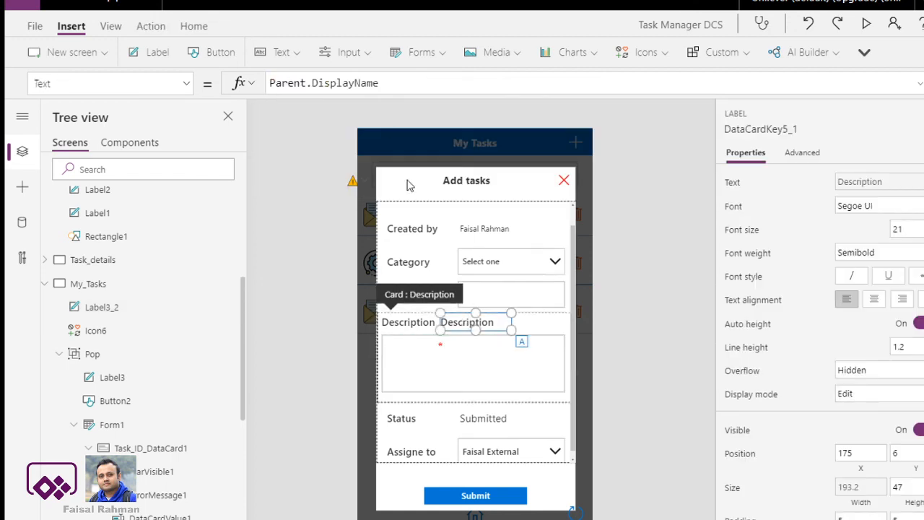
{"action": "left_click_drag", "start_coordinate": [382, 84], "coordinate": [252, 85]}
{"action": "key", "text": "ctrl+v"}
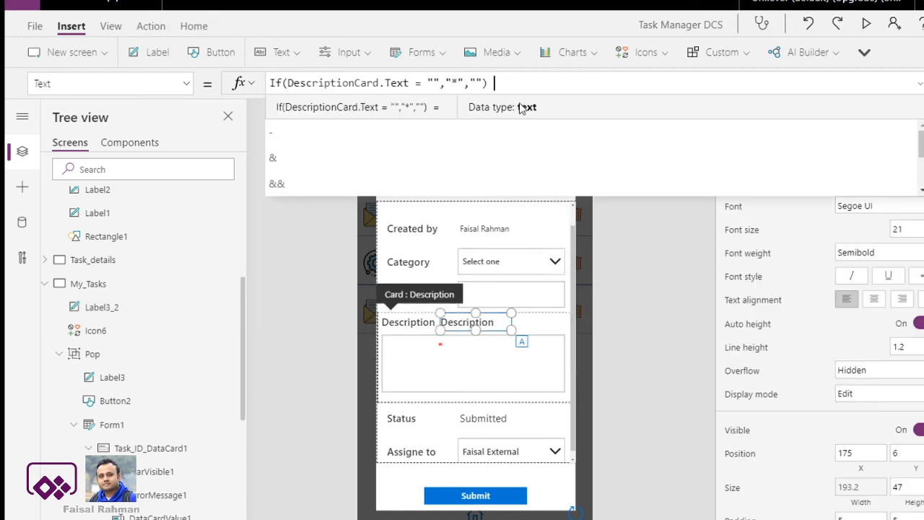
Color the Description card's new asterisk red and delete the old floating Description asterisk label.
{"action": "left_click", "coordinate": [783, 437]}
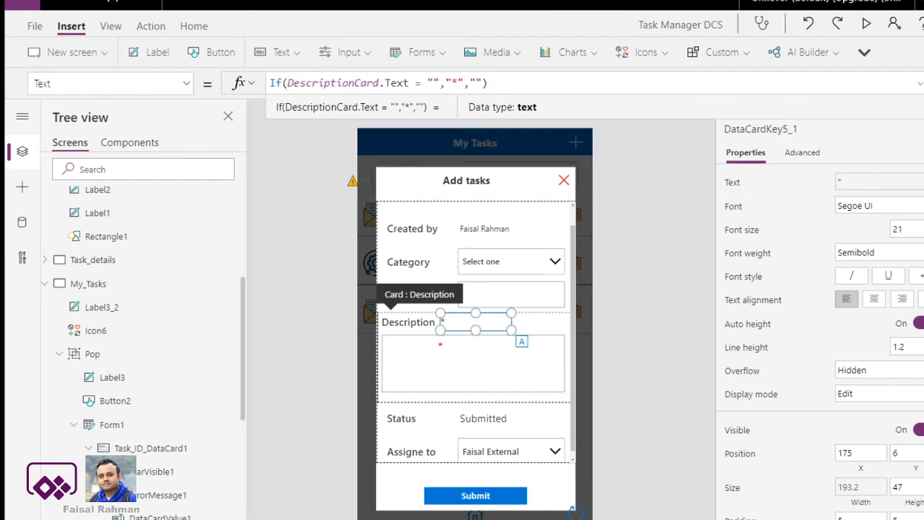
{"action": "left_click", "coordinate": [853, 517]}
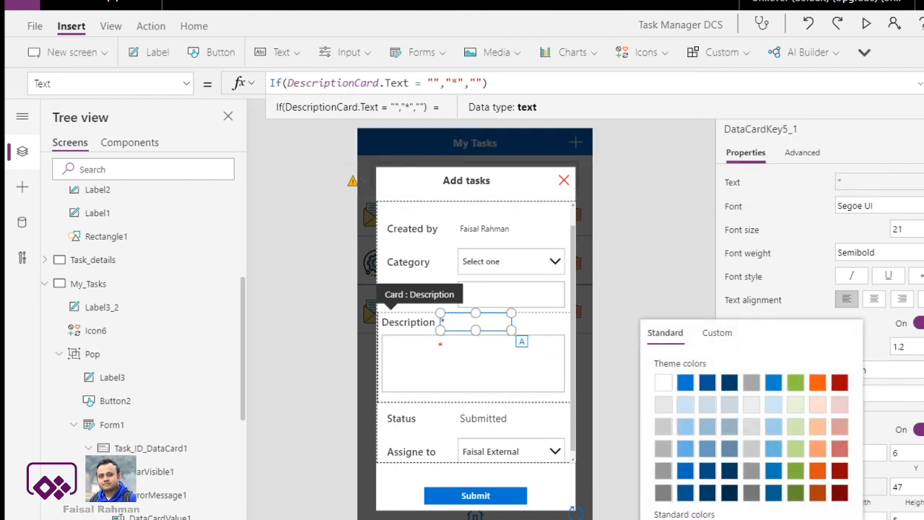
{"action": "left_click", "coordinate": [467, 343]}
{"action": "left_click", "coordinate": [441, 345]}
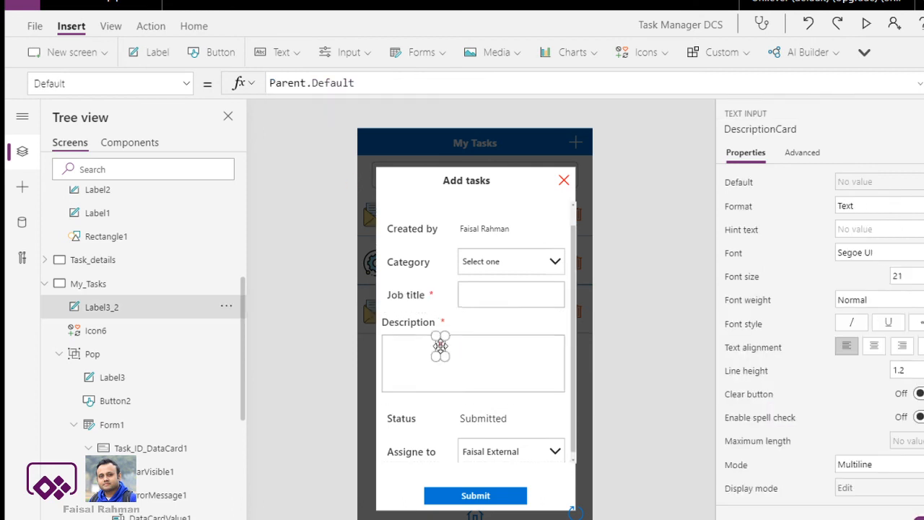
{"action": "key", "text": "Delete"}
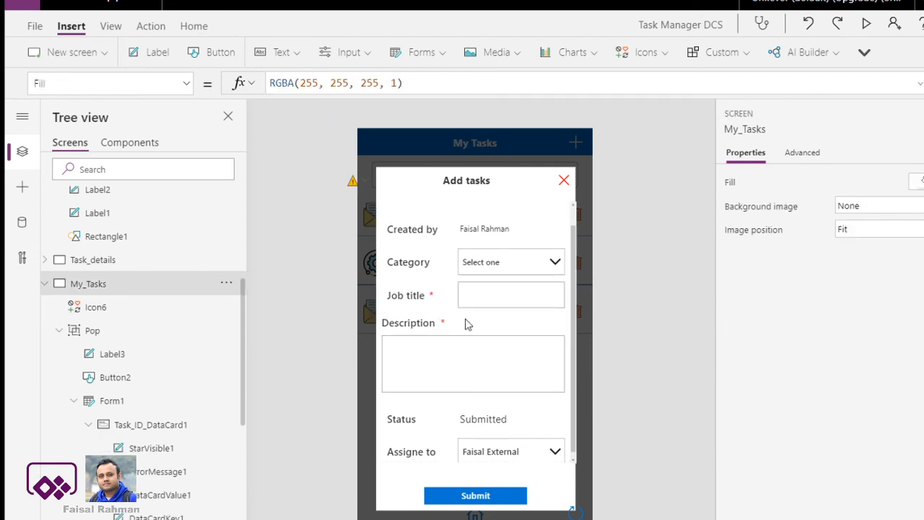
Preview the app and scroll the Add tasks form to check how both required-field asterisks move with their fields.
{"action": "left_click", "coordinate": [867, 25]}
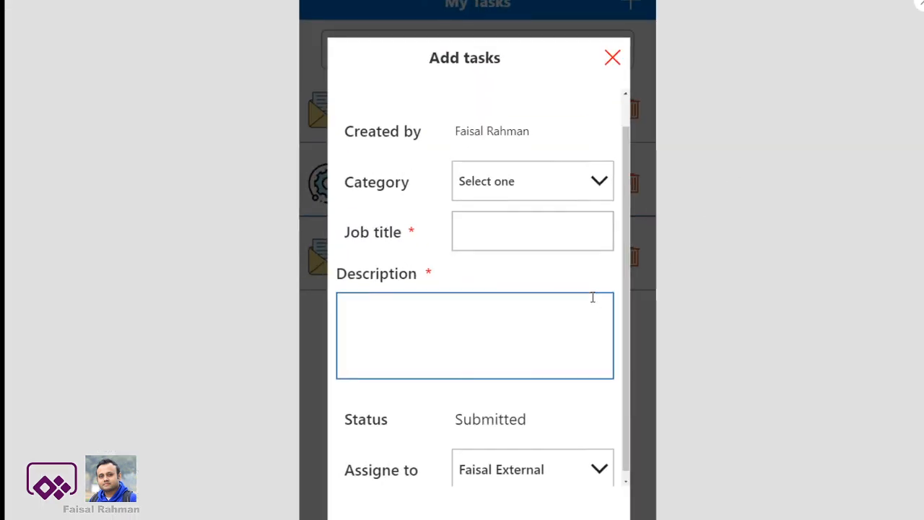
{"action": "scroll", "coordinate": [586, 283], "scroll_direction": "down", "scroll_amount": 2}
{"action": "scroll", "coordinate": [586, 290], "scroll_direction": "up", "scroll_amount": 2}
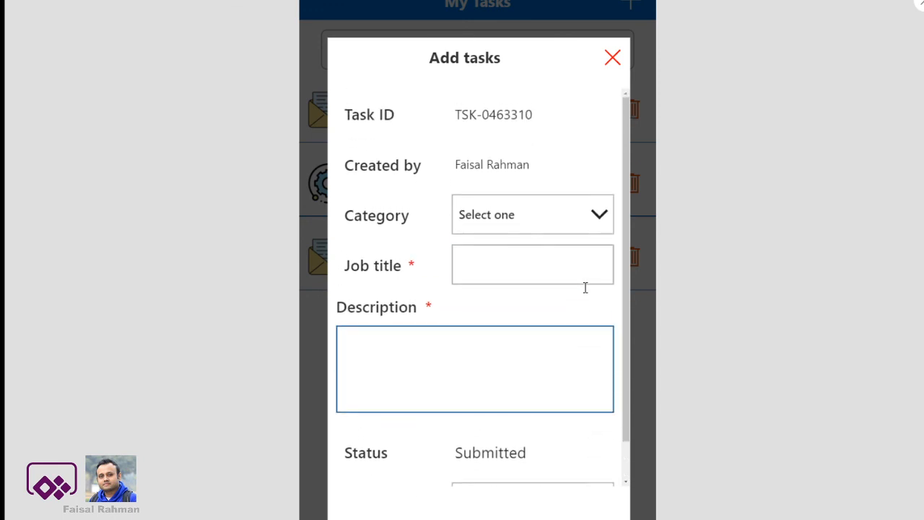
{"action": "scroll", "coordinate": [587, 292], "scroll_direction": "down", "scroll_amount": 2}
{"action": "scroll", "coordinate": [584, 293], "scroll_direction": "up", "scroll_amount": 1}
{"action": "scroll", "coordinate": [583, 290], "scroll_direction": "down", "scroll_amount": 1}
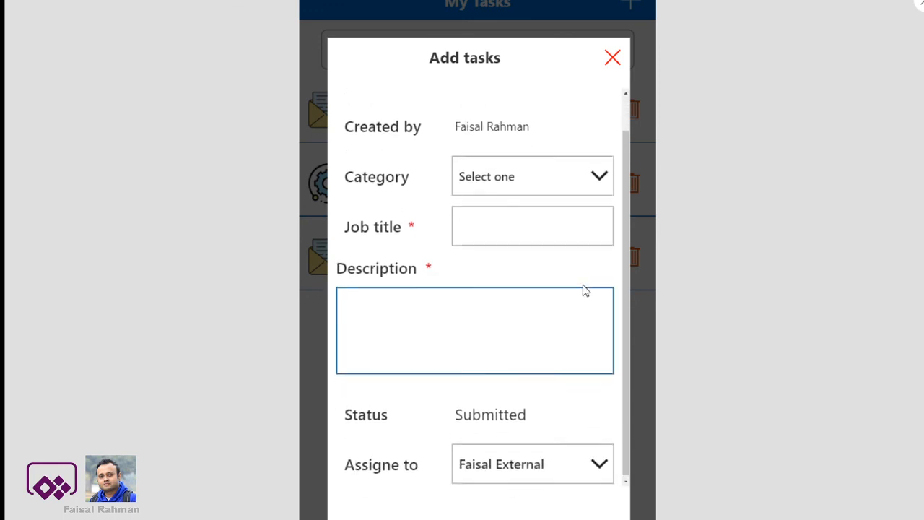
{"action": "scroll", "coordinate": [582, 287], "scroll_direction": "up", "scroll_amount": 1}
{"action": "scroll", "coordinate": [582, 288], "scroll_direction": "down", "scroll_amount": 1}
{"action": "scroll", "coordinate": [589, 275], "scroll_direction": "up", "scroll_amount": 1}
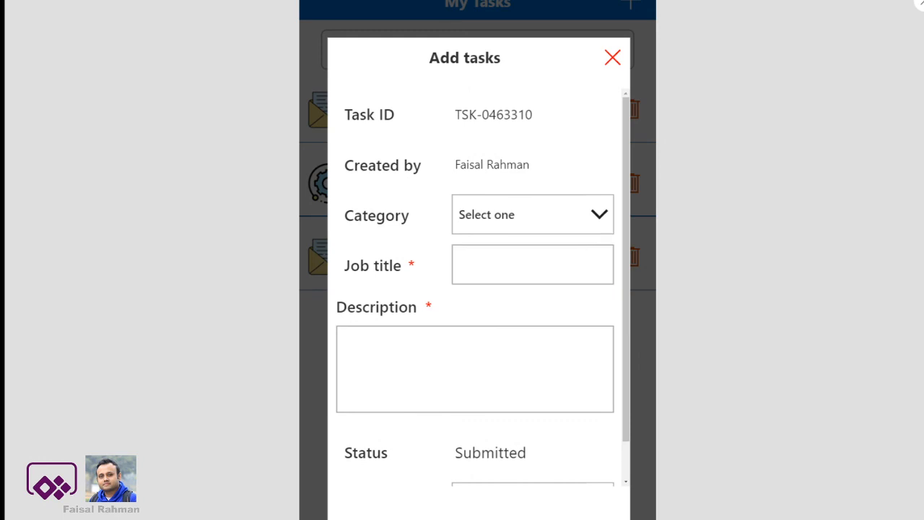
Test the asterisks by entering and clearing xxf in Job title and eqw in Description, then close the Add tasks form.
{"action": "left_click", "coordinate": [518, 264]}
{"action": "type", "text": "xxf"}
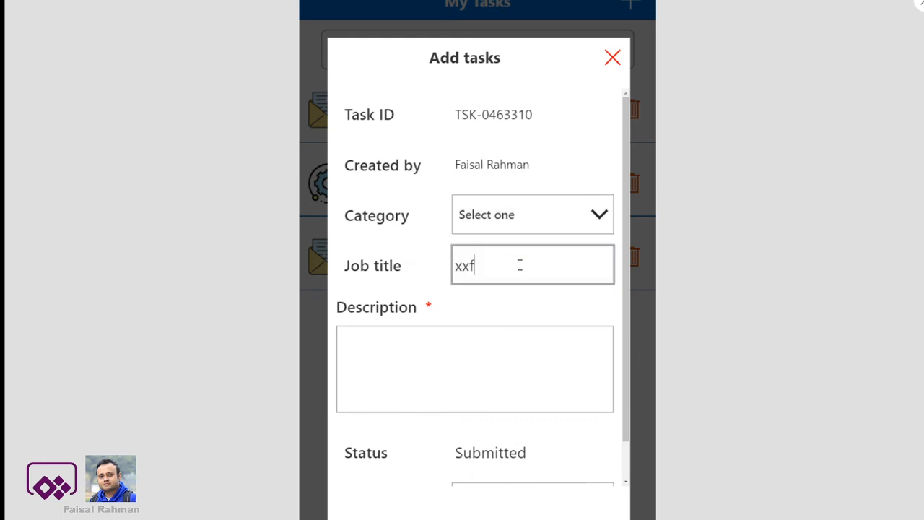
{"action": "key", "text": "BackSpace"}
{"action": "left_click", "coordinate": [441, 343]}
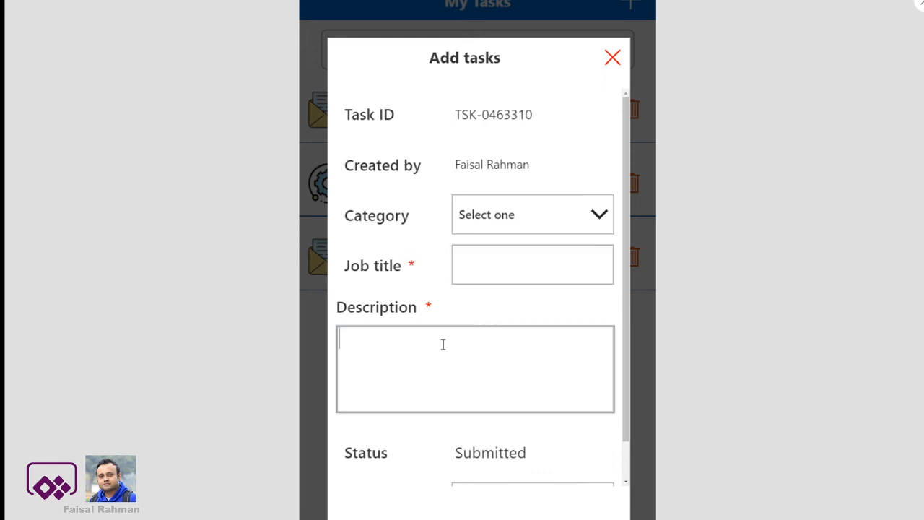
{"action": "type", "text": "eqw"}
{"action": "key", "text": "BackSpace"}
{"action": "key", "text": "BackSpace"}
{"action": "key", "text": "BackSpace"}
{"action": "left_click", "coordinate": [613, 63]}
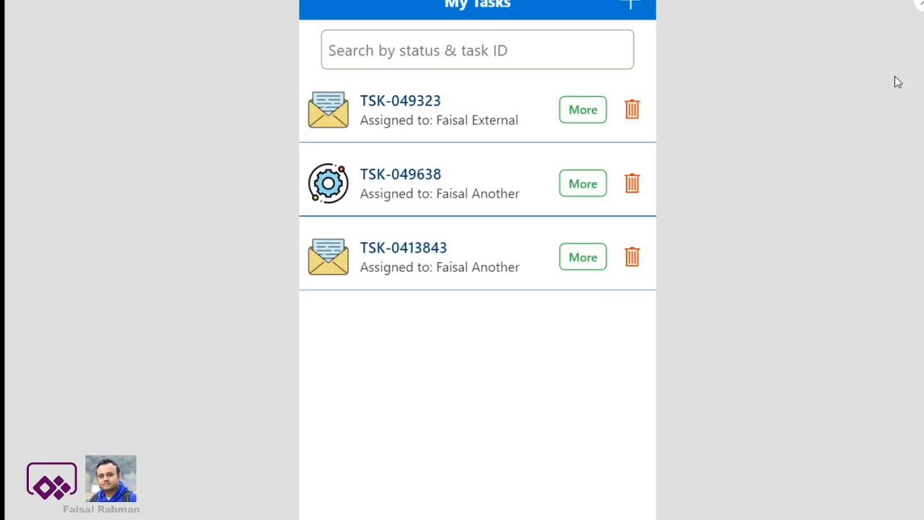